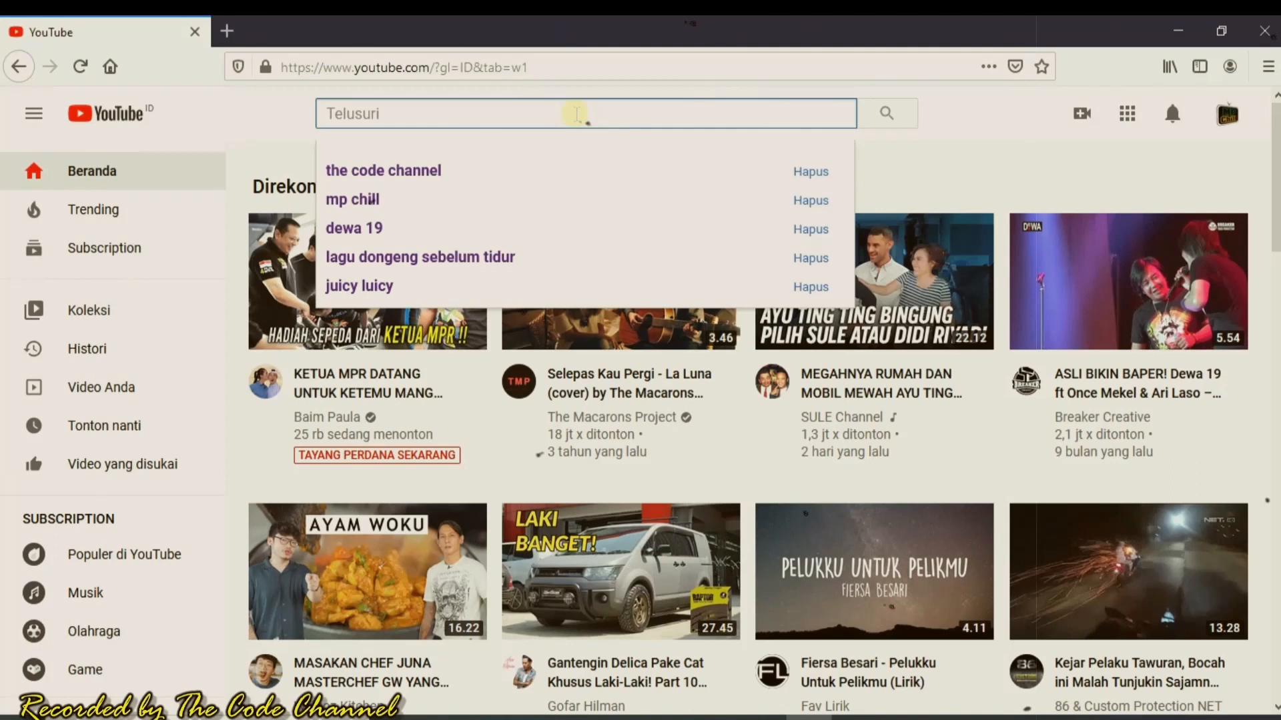
# Search YouTube for "the code channel" and open the video "Video Recording l Aplikasi Pendidikan #3".
pyautogui.click(534, 170)
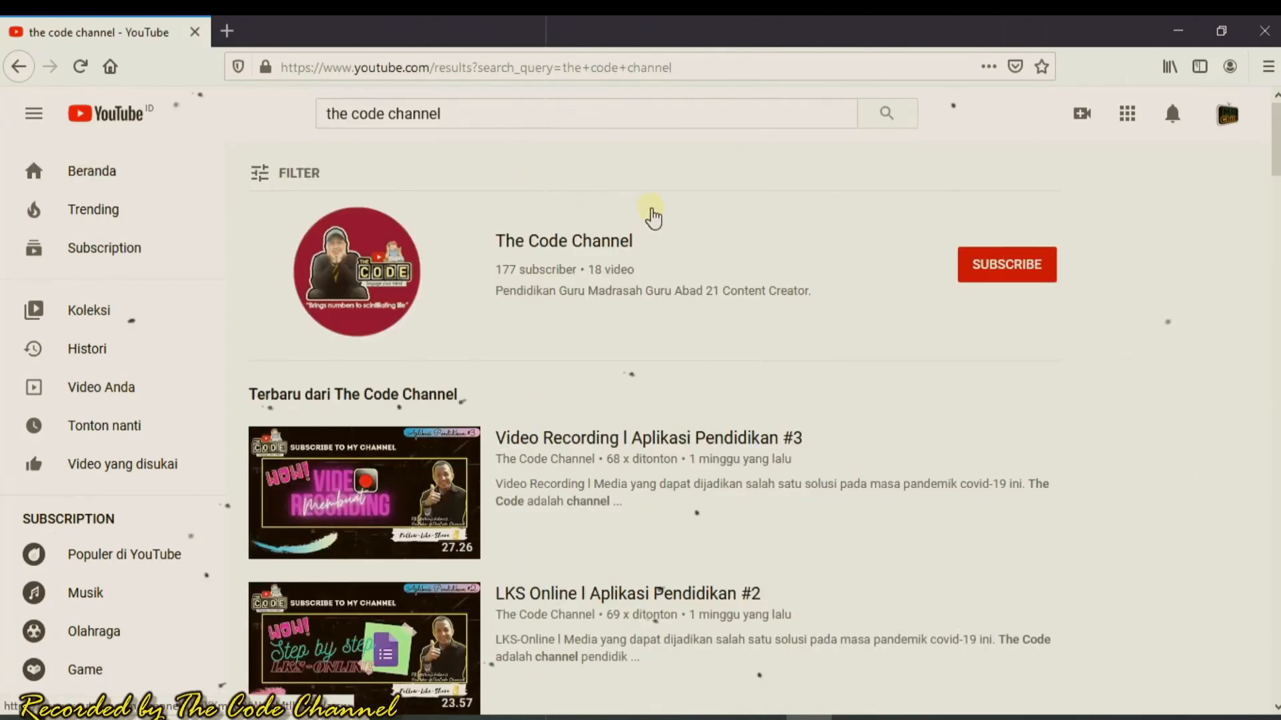
pyautogui.click(701, 437)
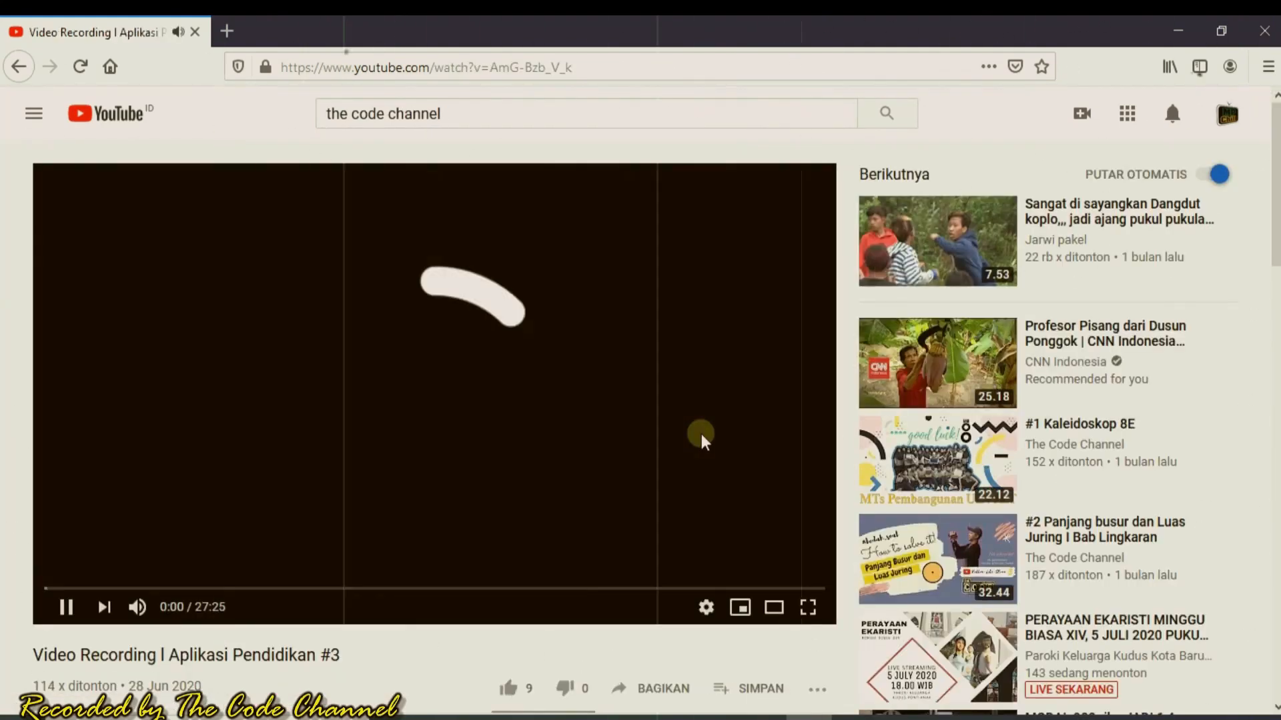
# Like the Video Recording video and pause its playback.
pyautogui.scroll(-6, 701, 438)
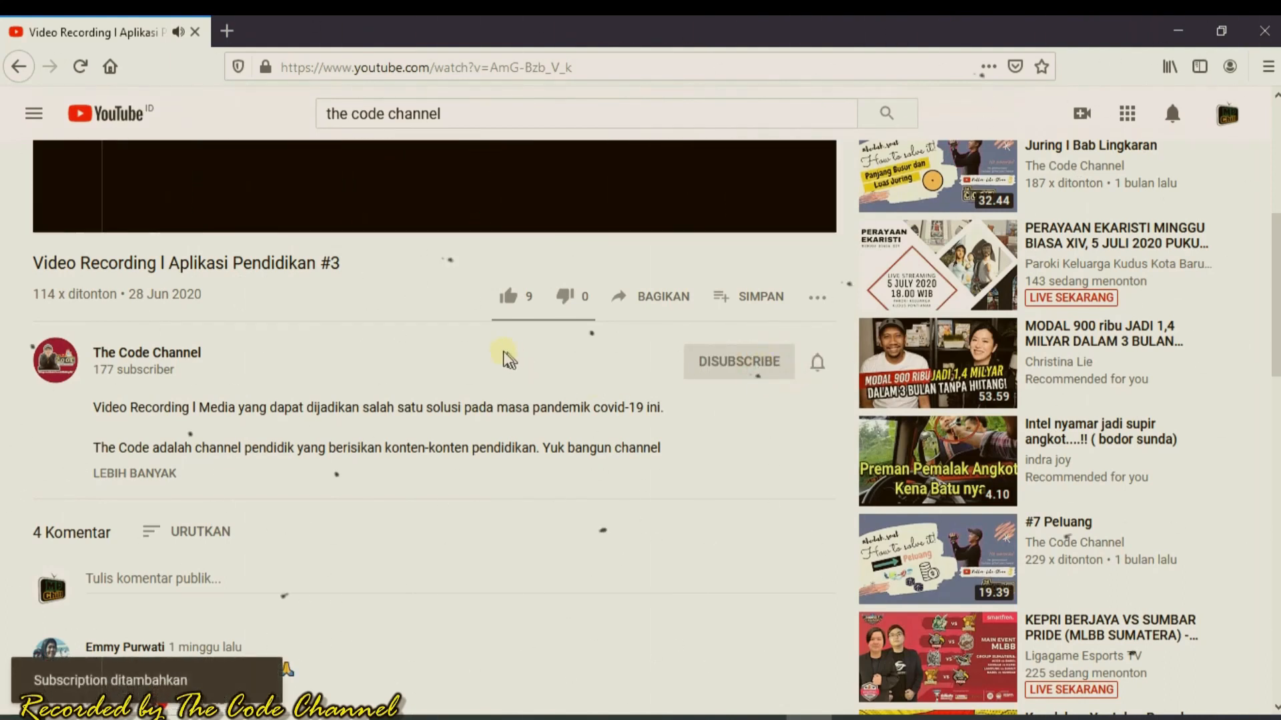
pyautogui.click(507, 300)
pyautogui.click(65, 215)
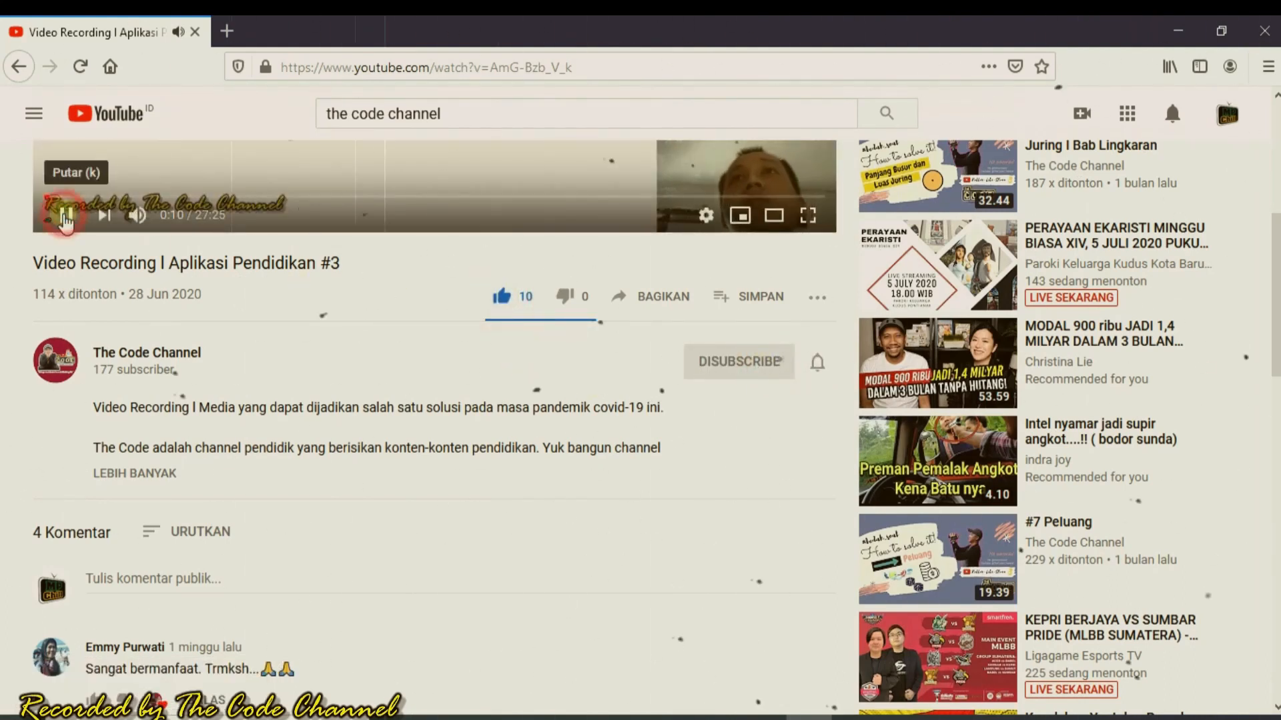
# Set the notifications for The Code Channel to all (Semua).
pyautogui.click(818, 367)
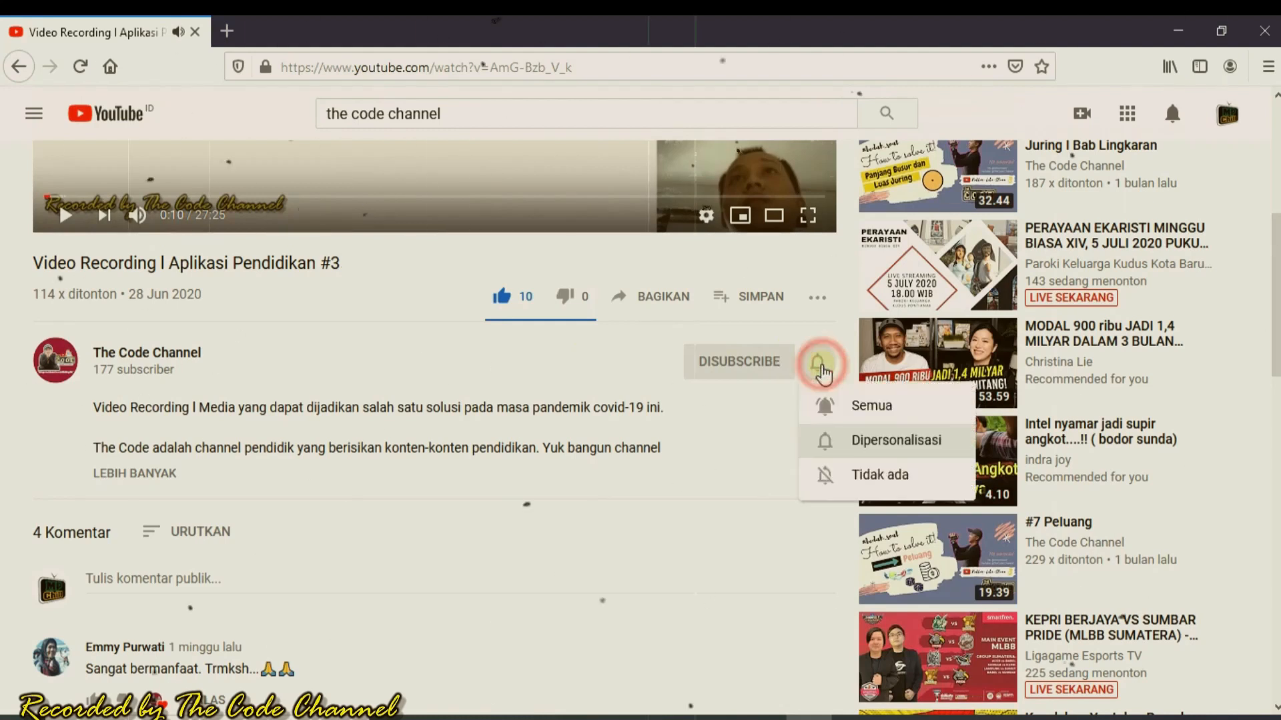
pyautogui.click(849, 408)
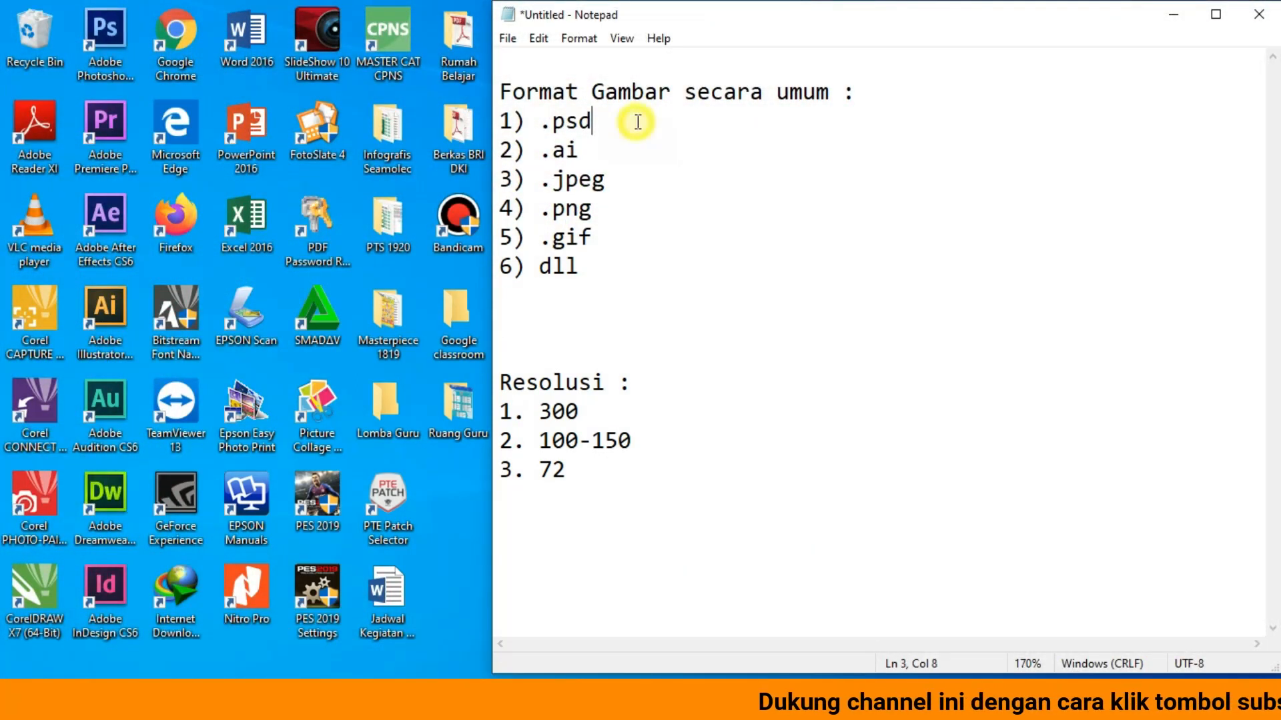
pyautogui.click(598, 121)
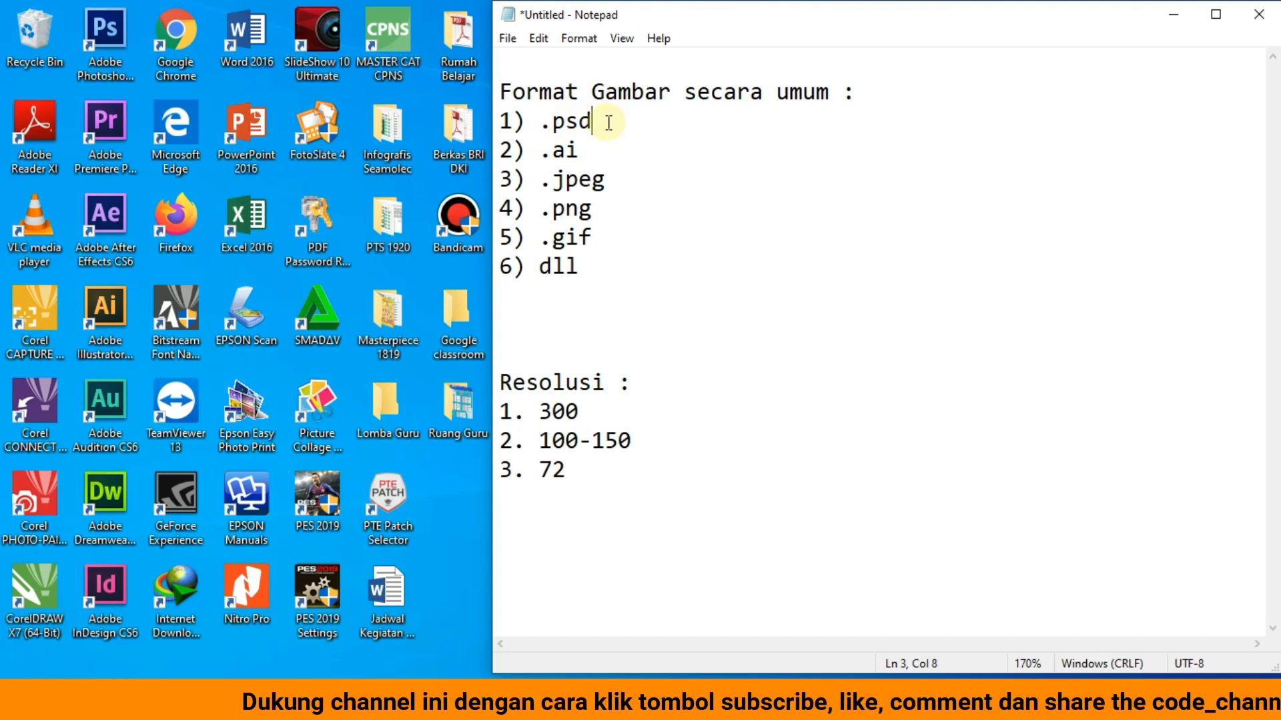
pyautogui.click(643, 149)
pyautogui.click(622, 185)
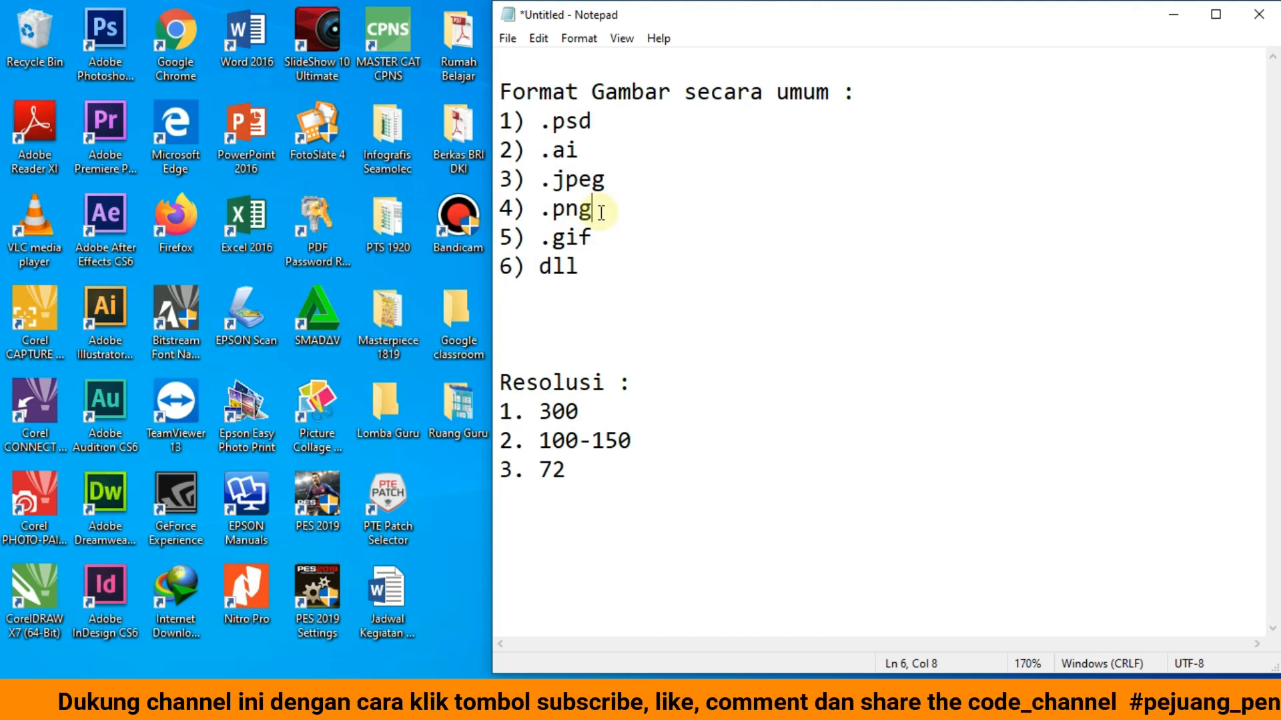
pyautogui.press('Down')
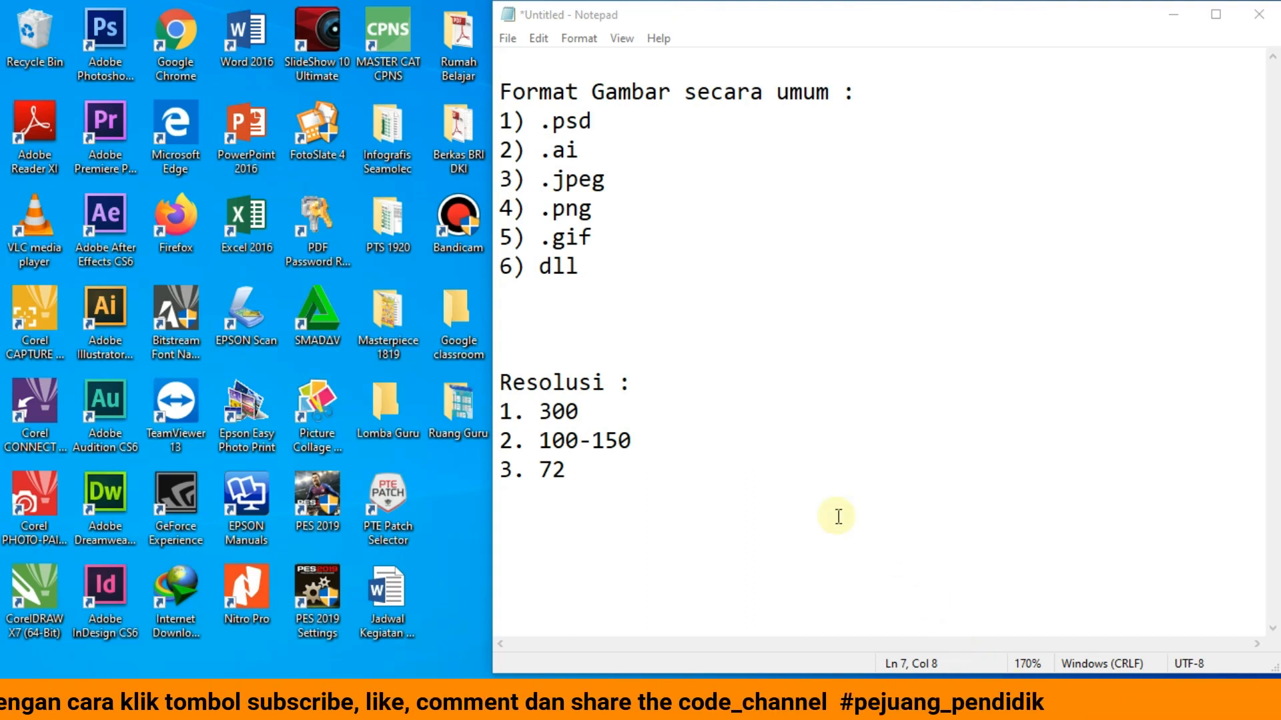
# Open Firefox from the desktop and decline making it the default browser.
pyautogui.doubleClick(188, 226)
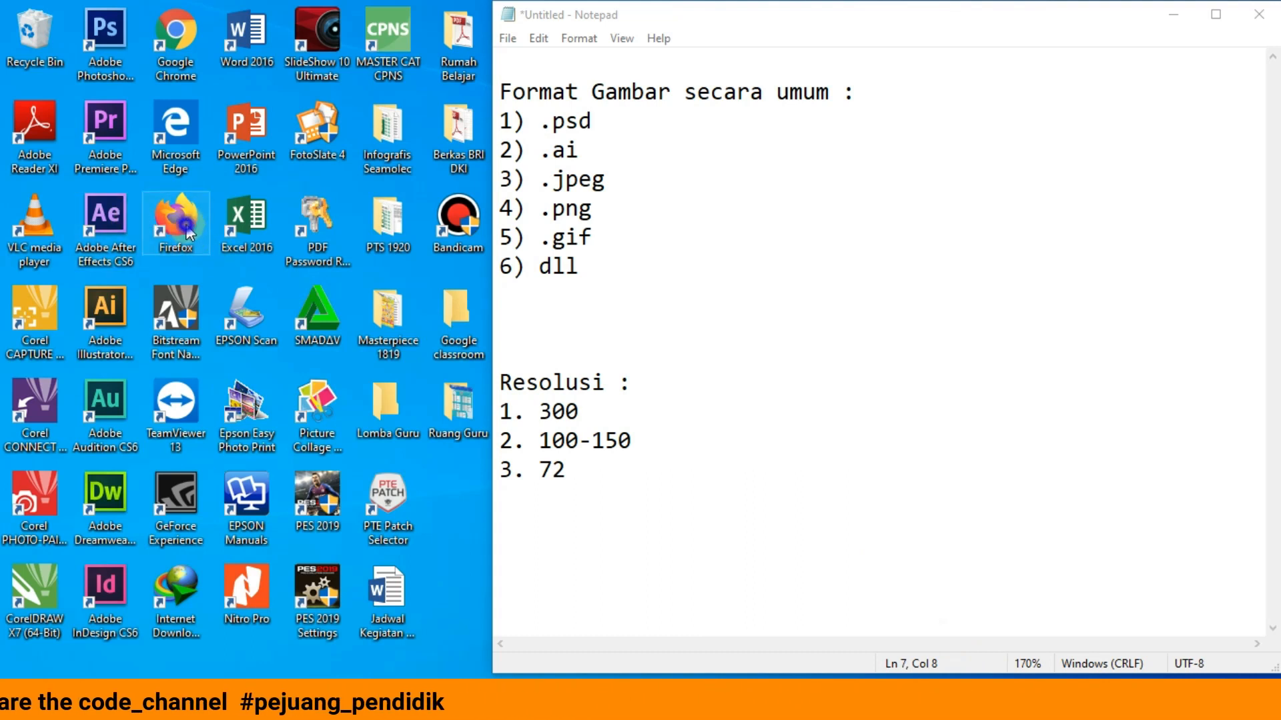
pyautogui.rightClick(189, 233)
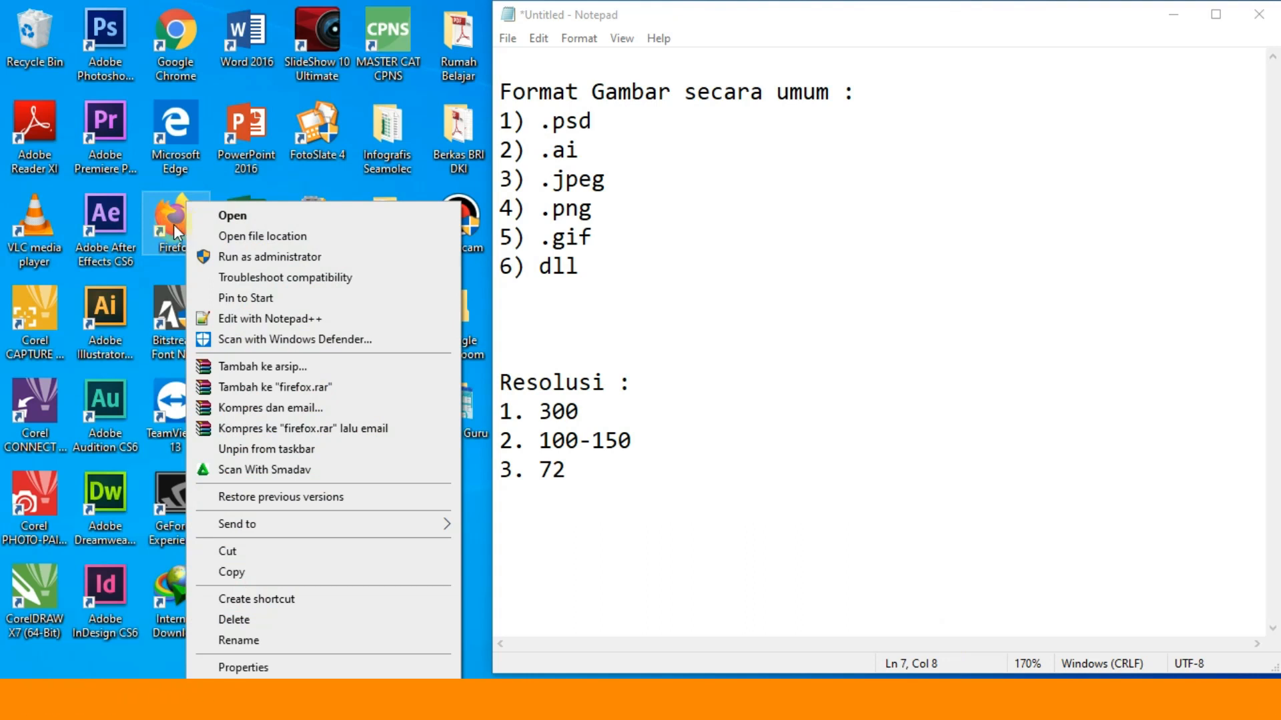
pyautogui.press('Escape')
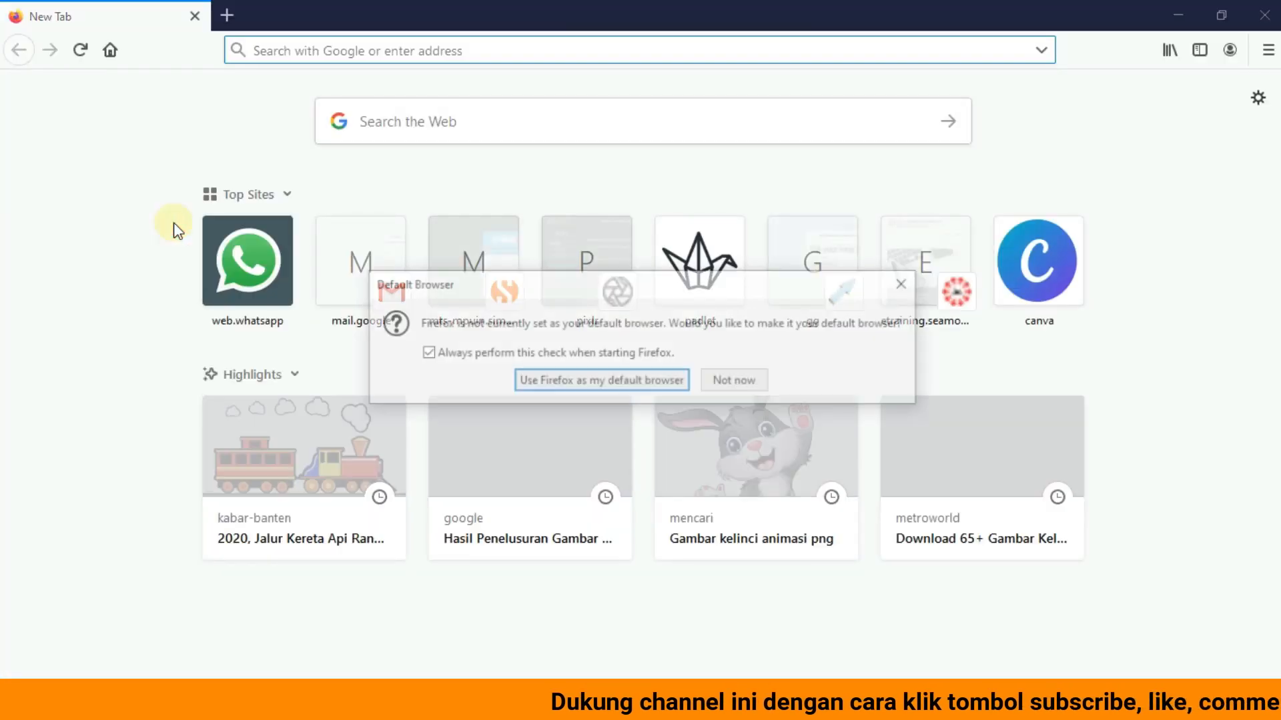
pyautogui.click(734, 380)
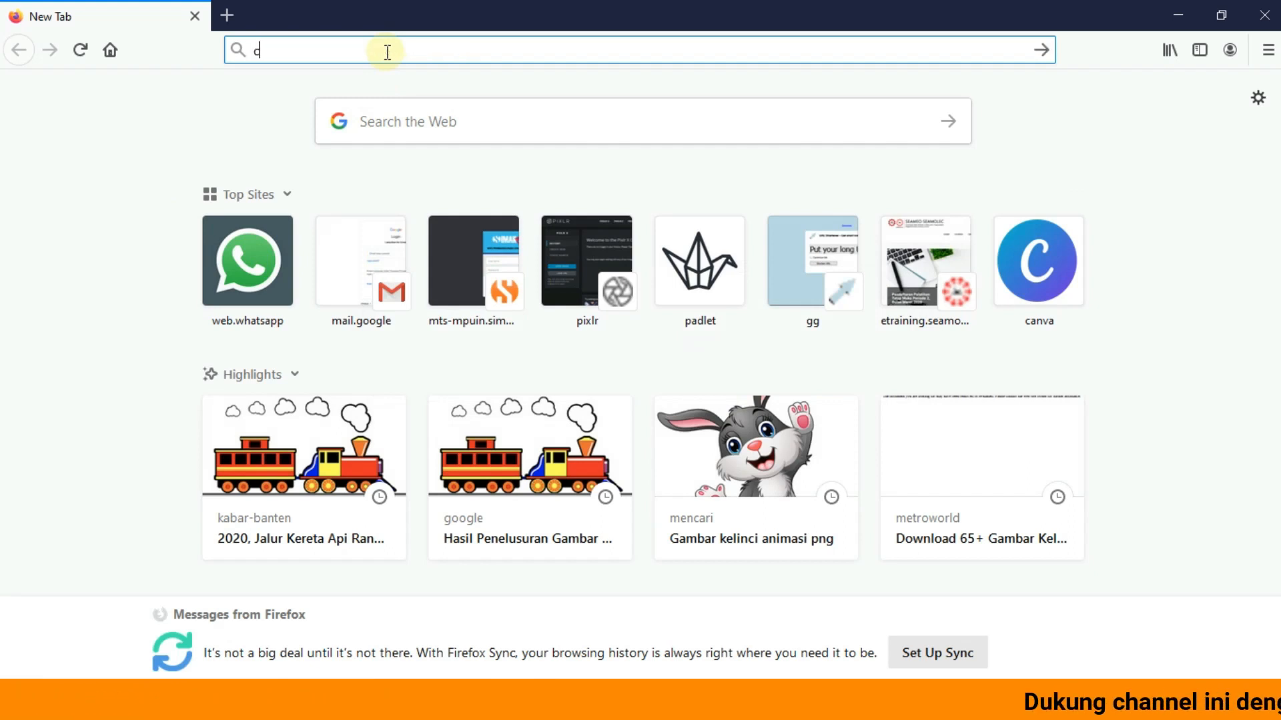
# Go to the website cleanpng.com.
pyautogui.write('lea')
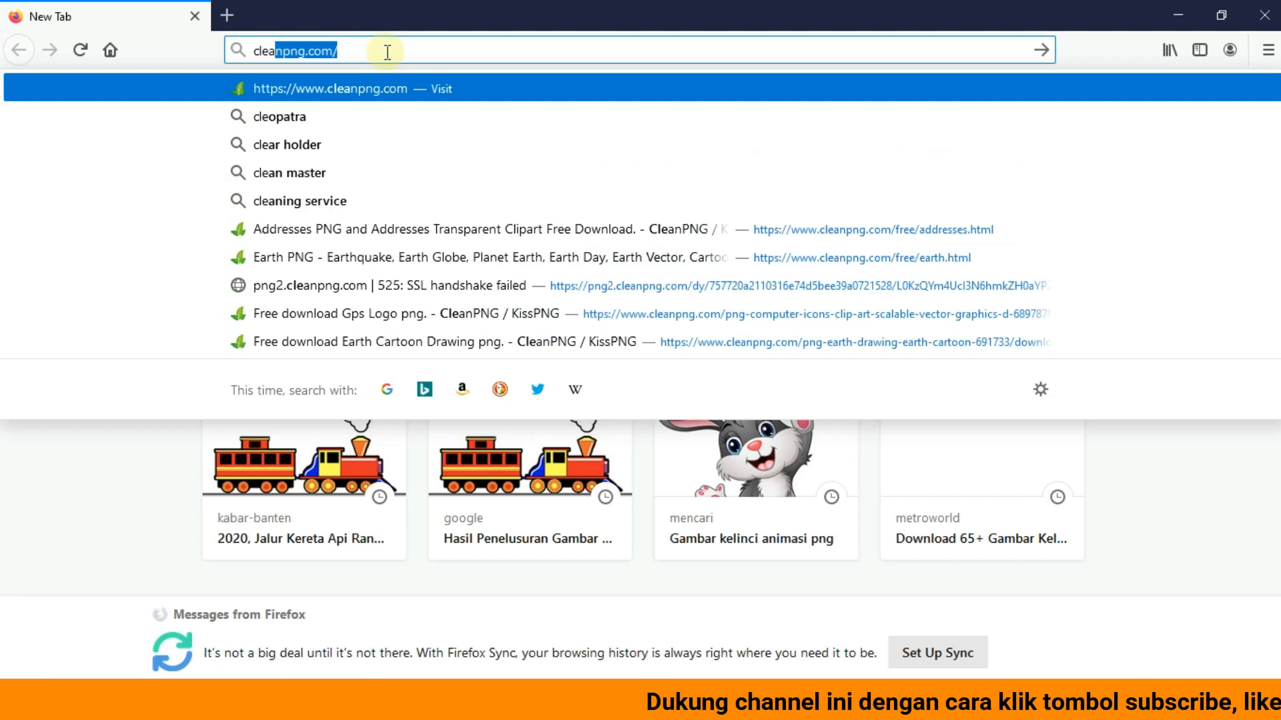
pyautogui.write('n')
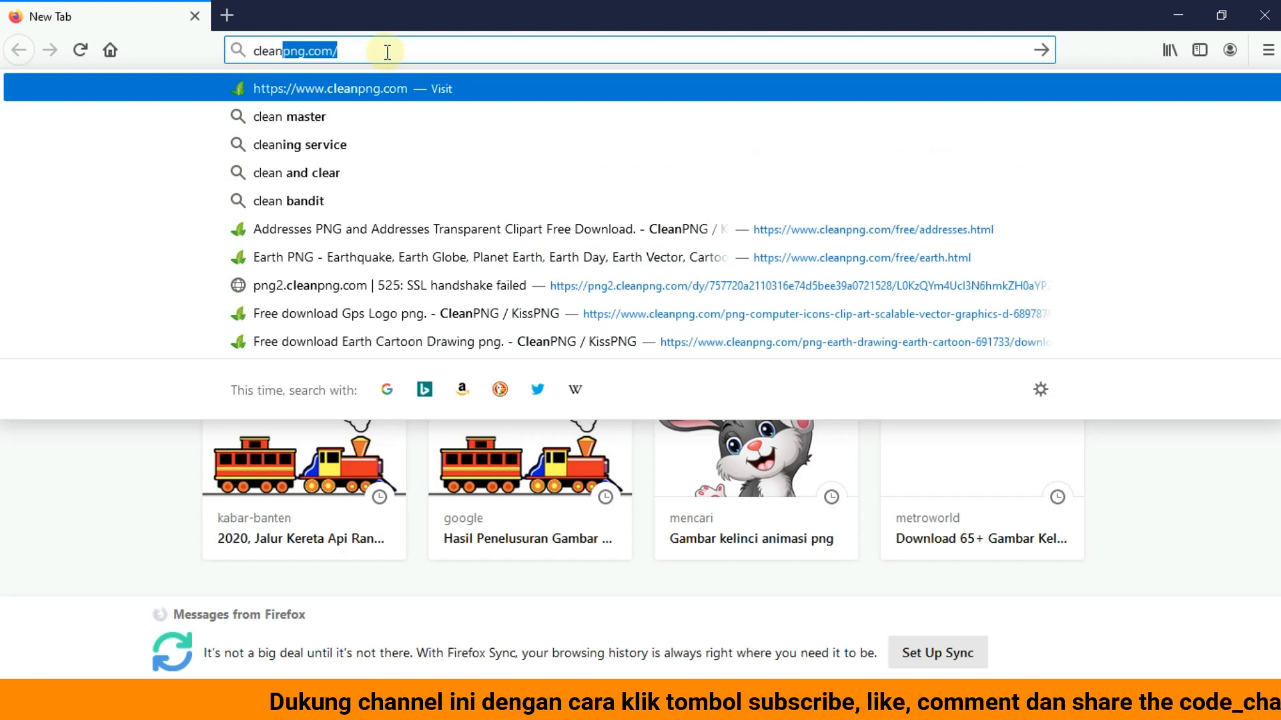
pyautogui.write('png')
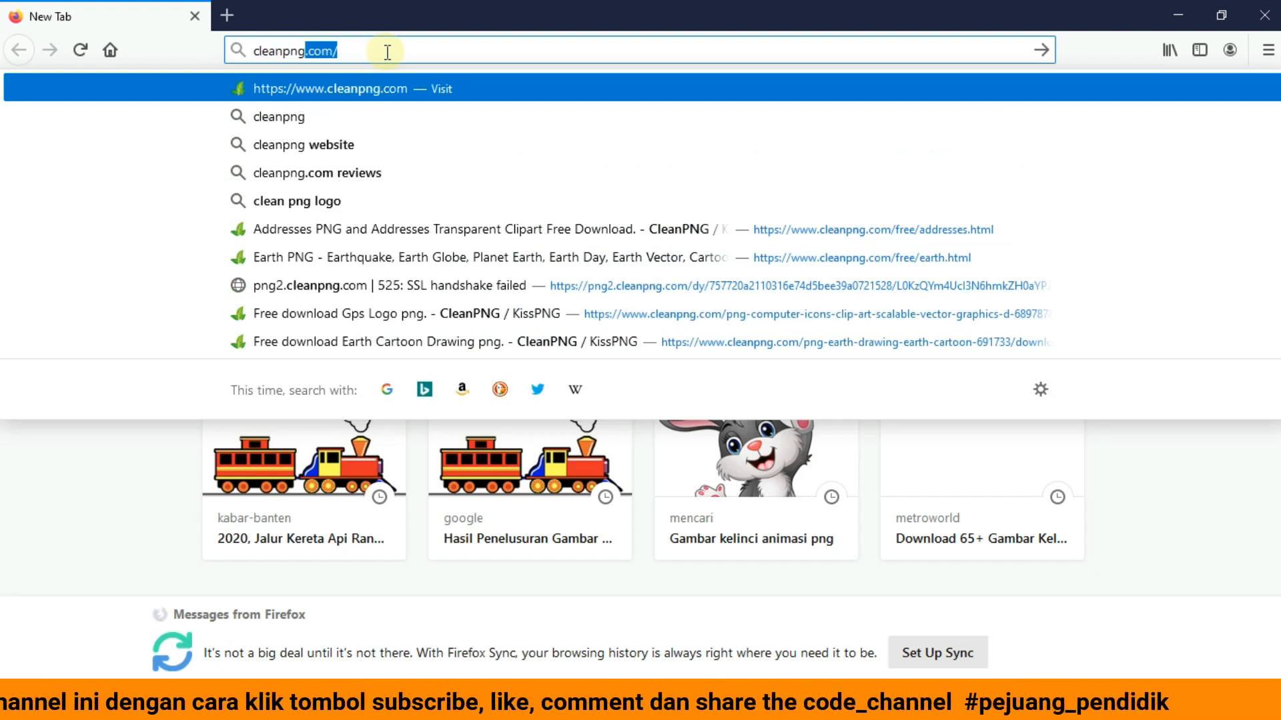
pyautogui.write('.co')
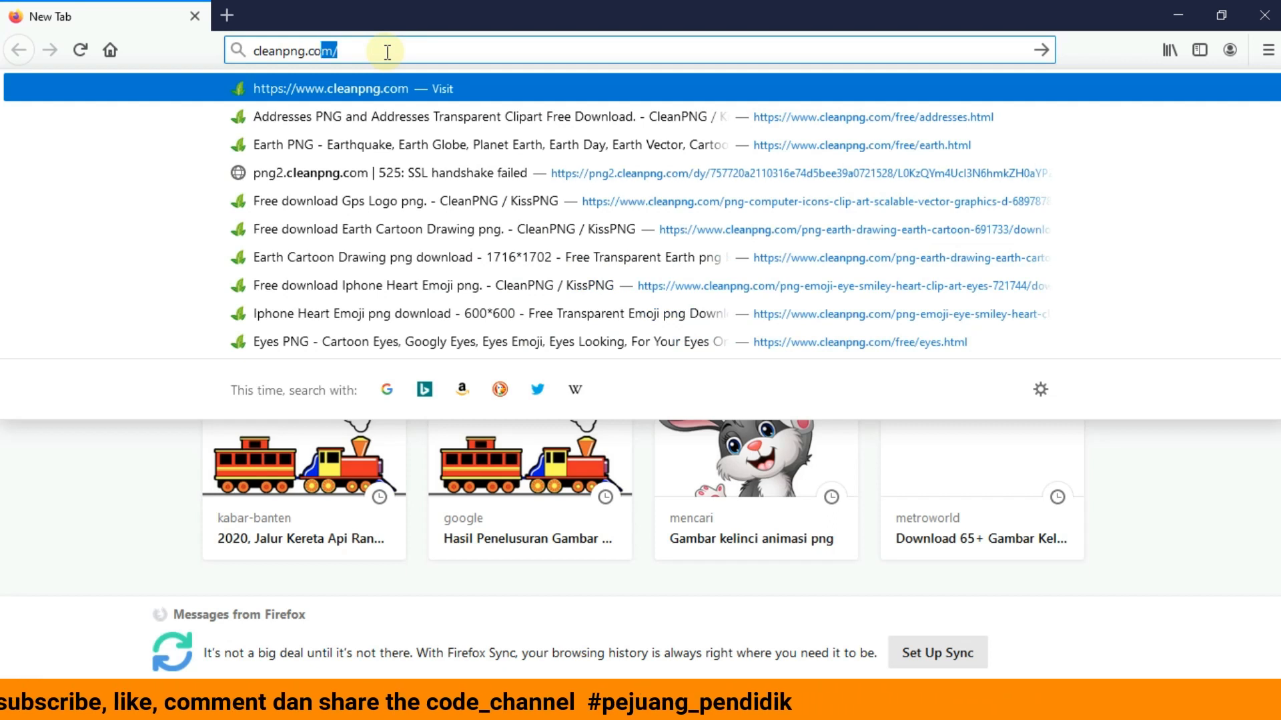
pyautogui.press('Return')
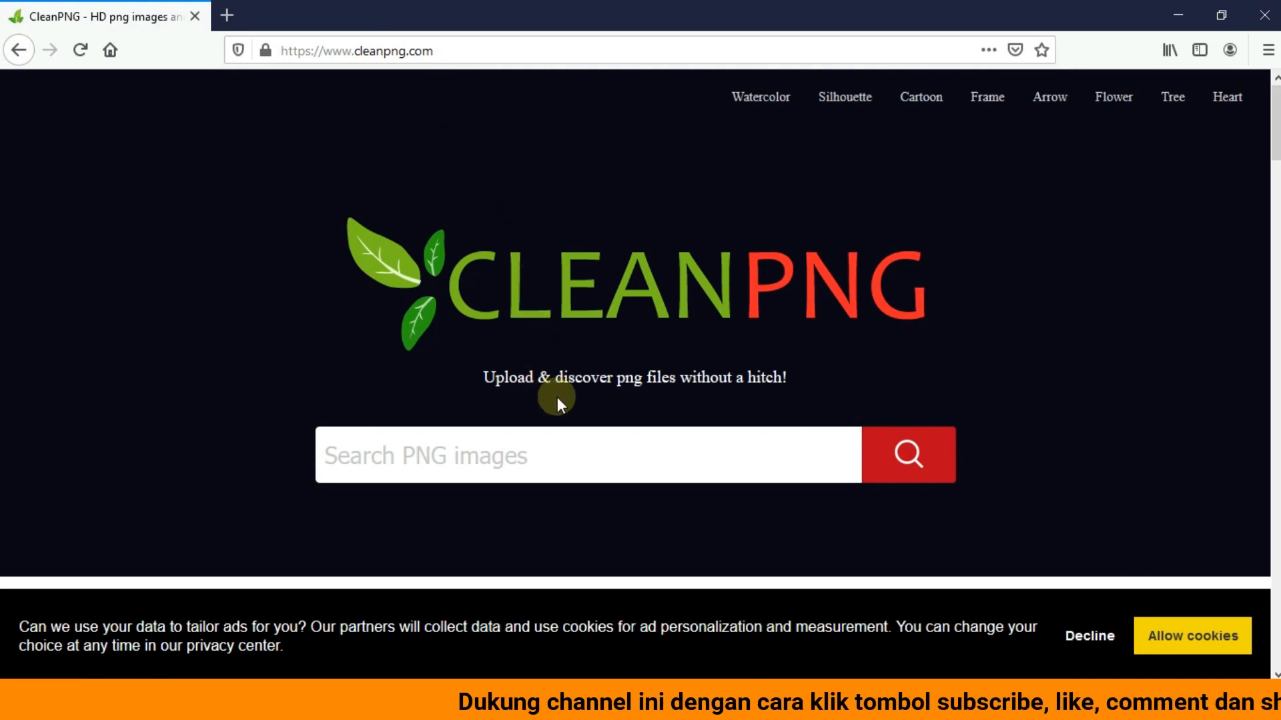
# Search the CleanPNG image library for "earth".
pyautogui.scroll(-3, 587, 360)
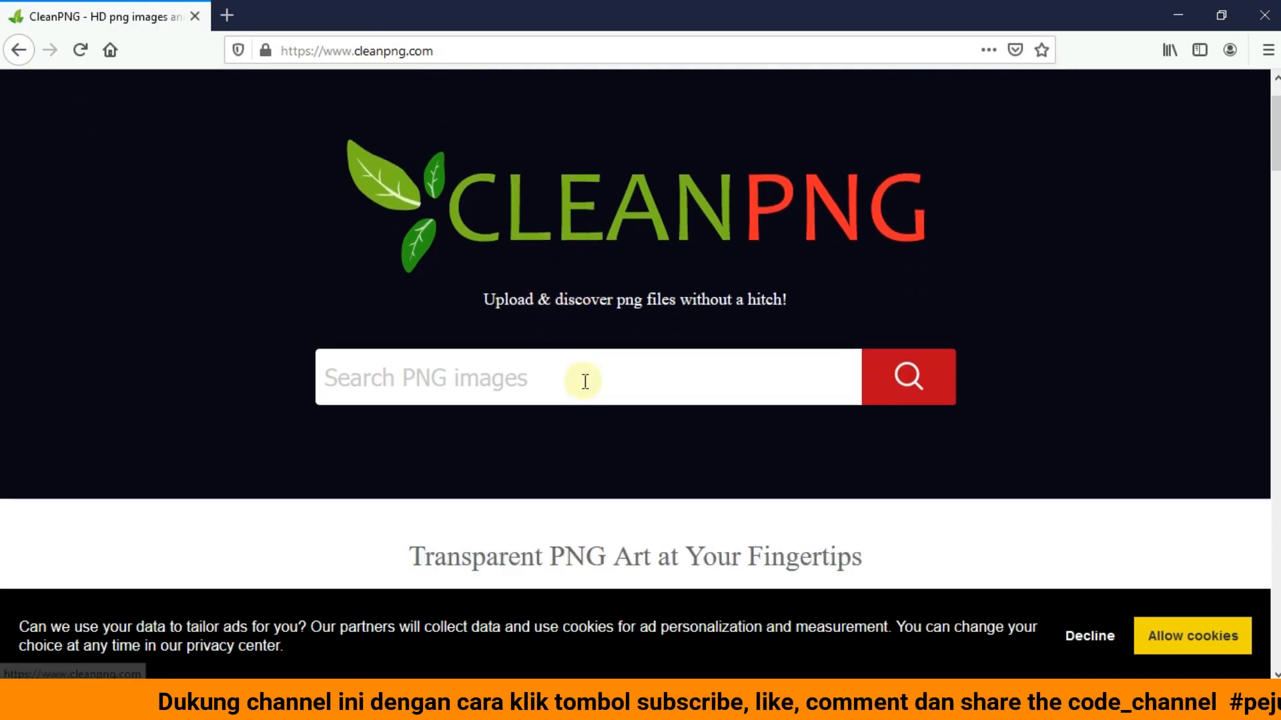
pyautogui.click(547, 360)
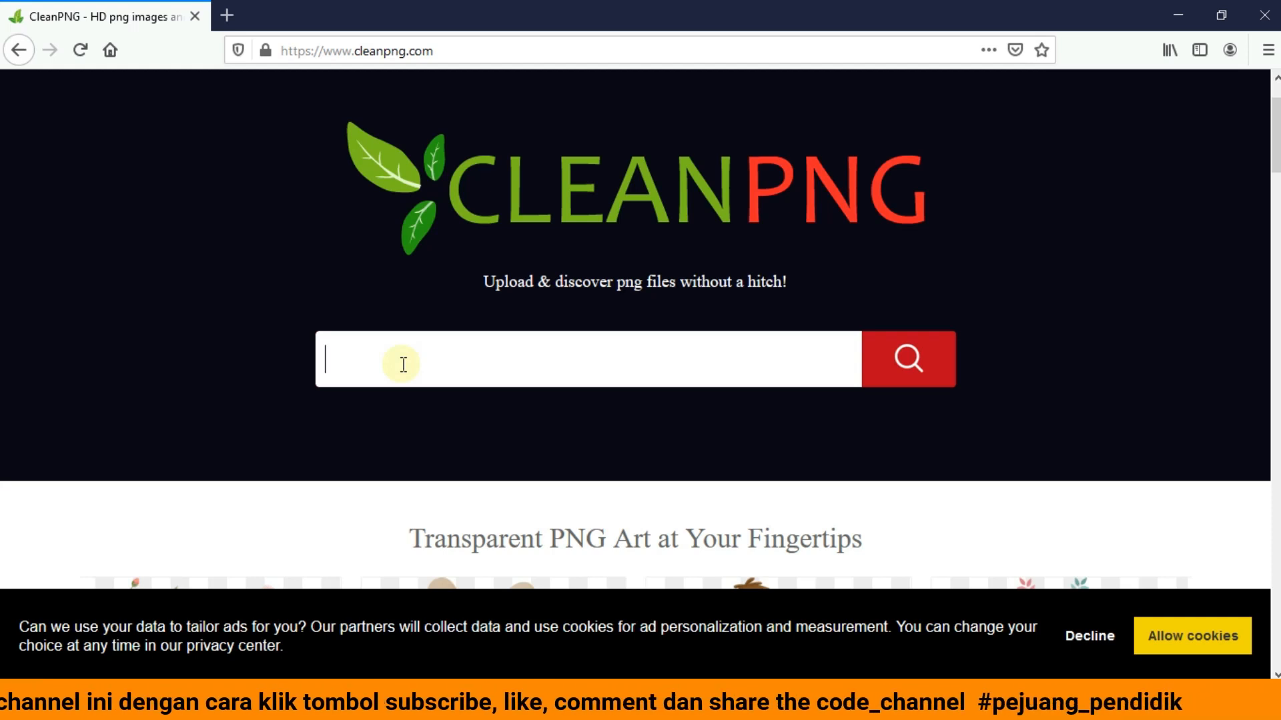
pyautogui.write('ea')
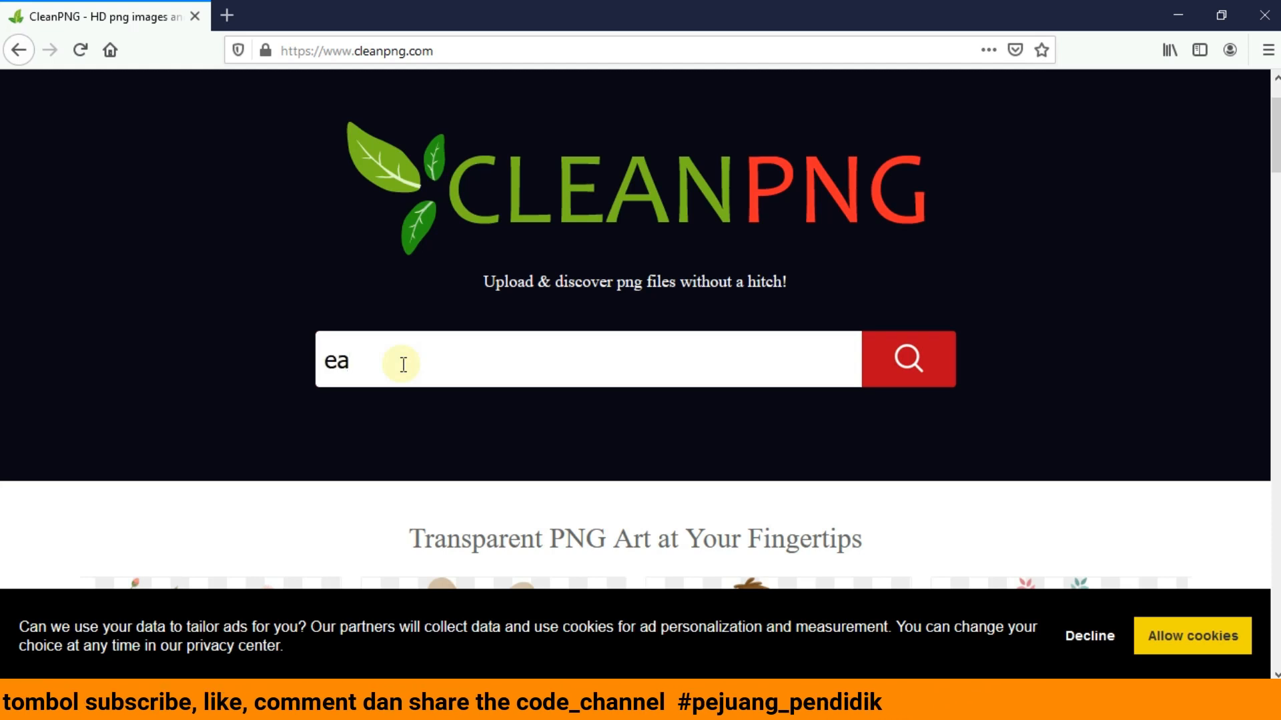
pyautogui.write('rth')
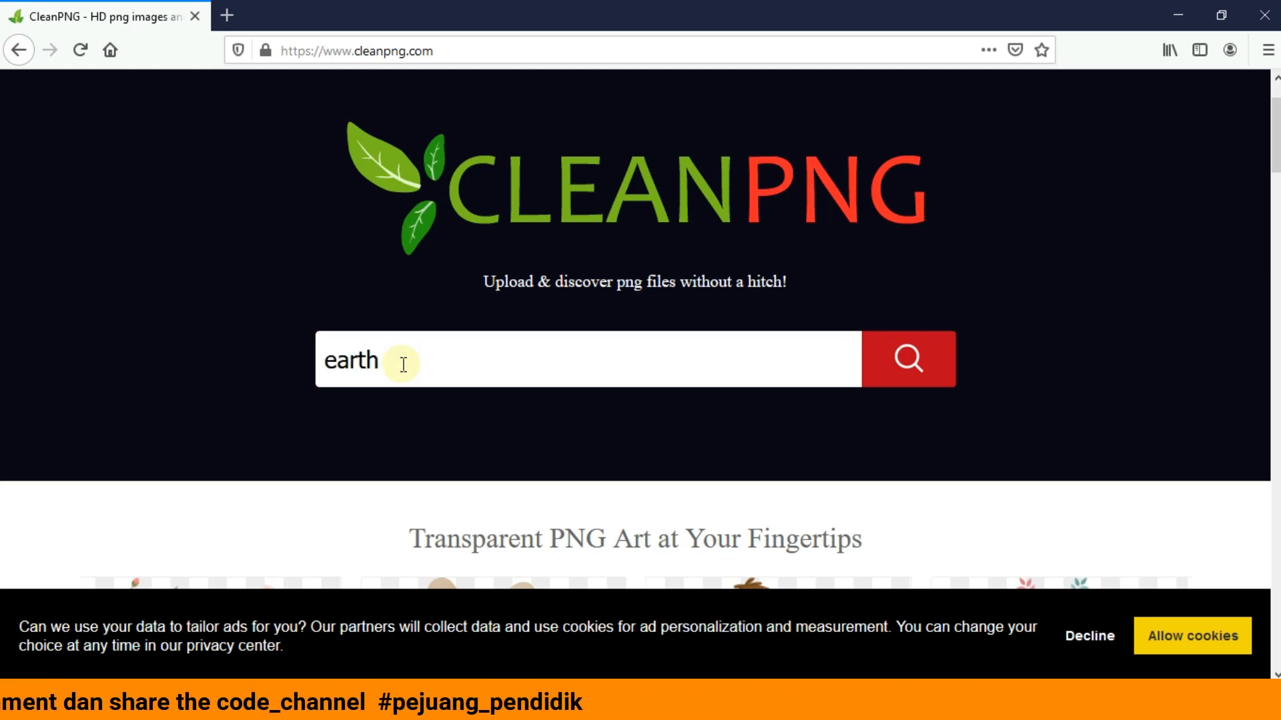
pyautogui.press('Return')
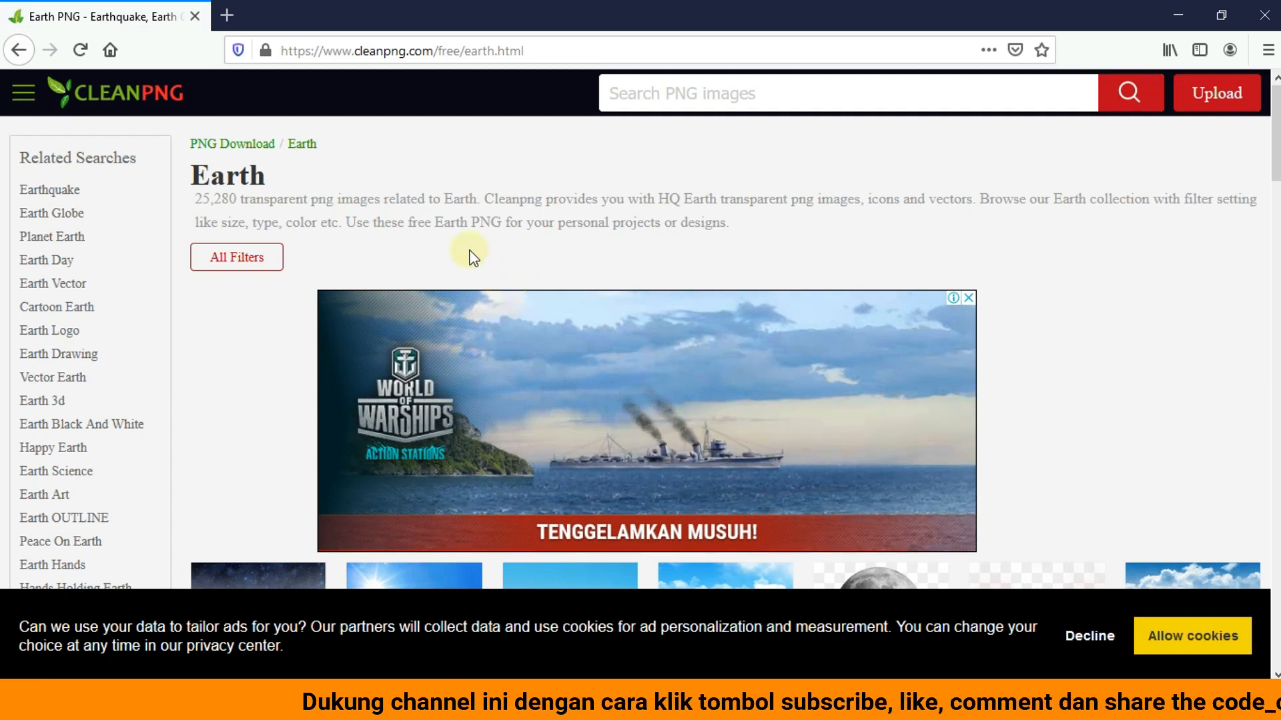
# Open the green and blue cartoon Earth drawing from the Earth search results.
pyautogui.scroll(-1, 472, 258)
pyautogui.scroll(-2, 470, 253)
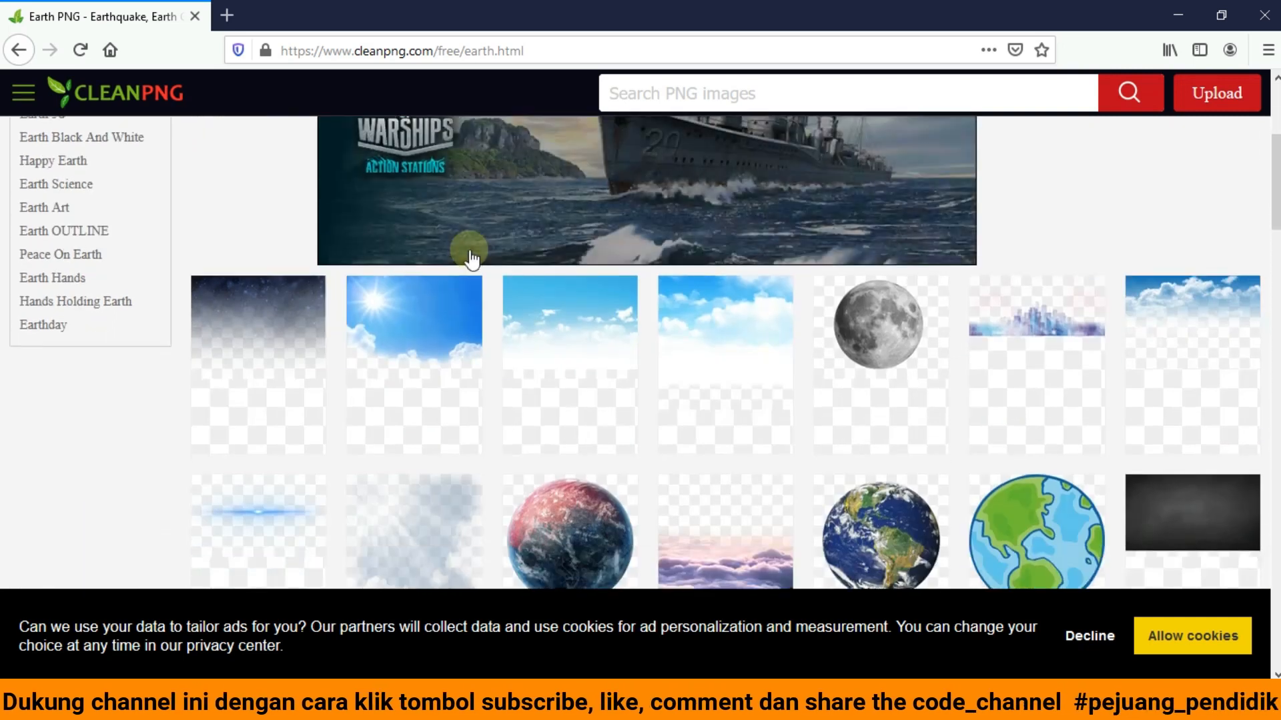
pyautogui.scroll(-1, 470, 253)
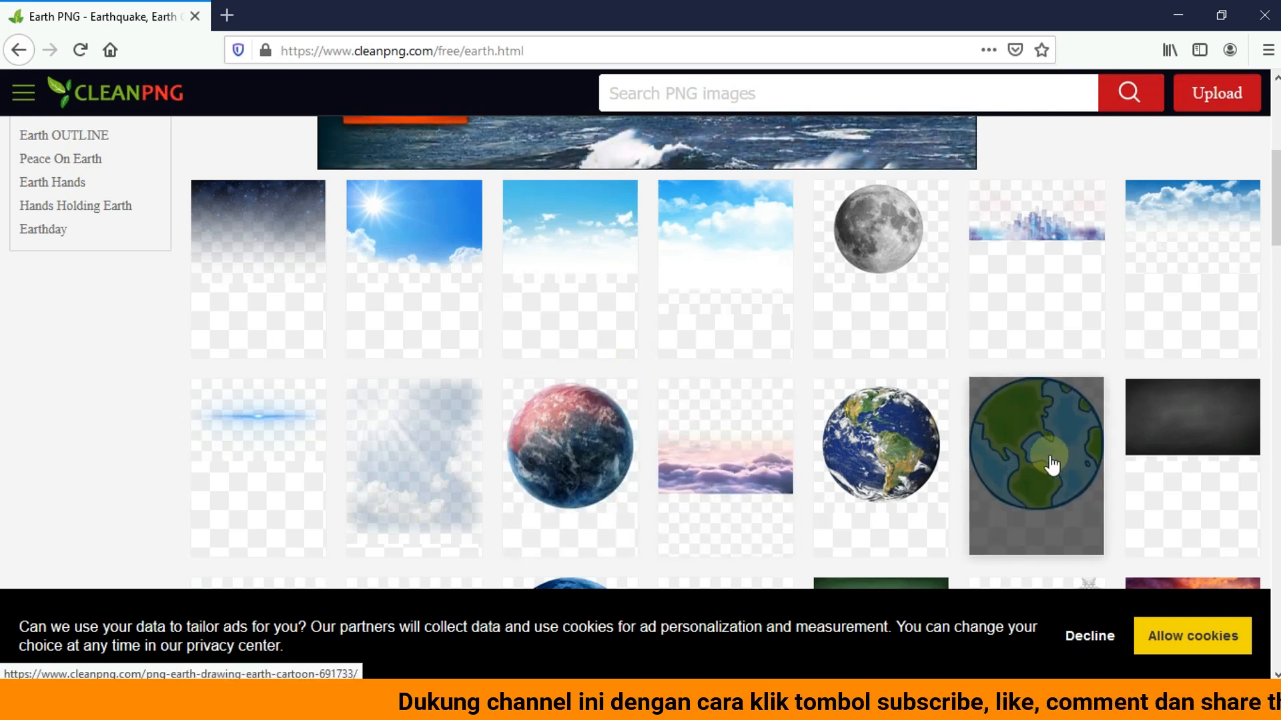
pyautogui.scroll(-3, 1052, 465)
pyautogui.scroll(2, 1023, 380)
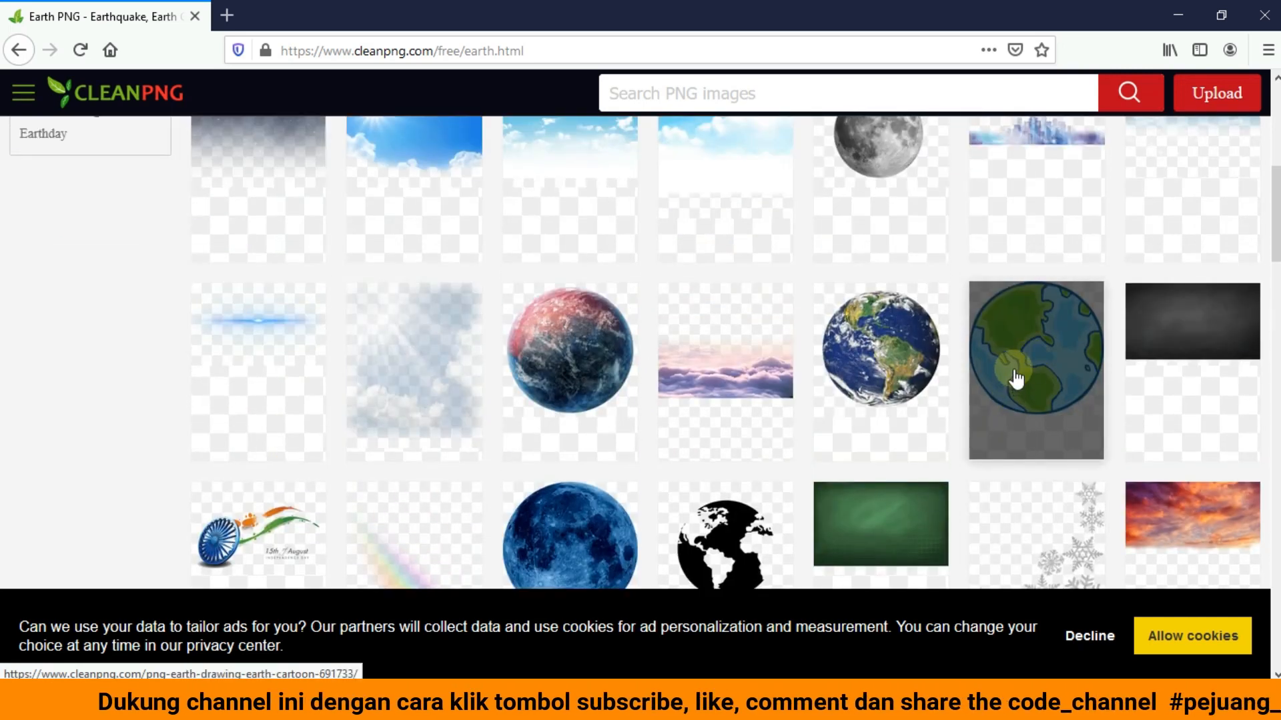
pyautogui.click(1015, 378)
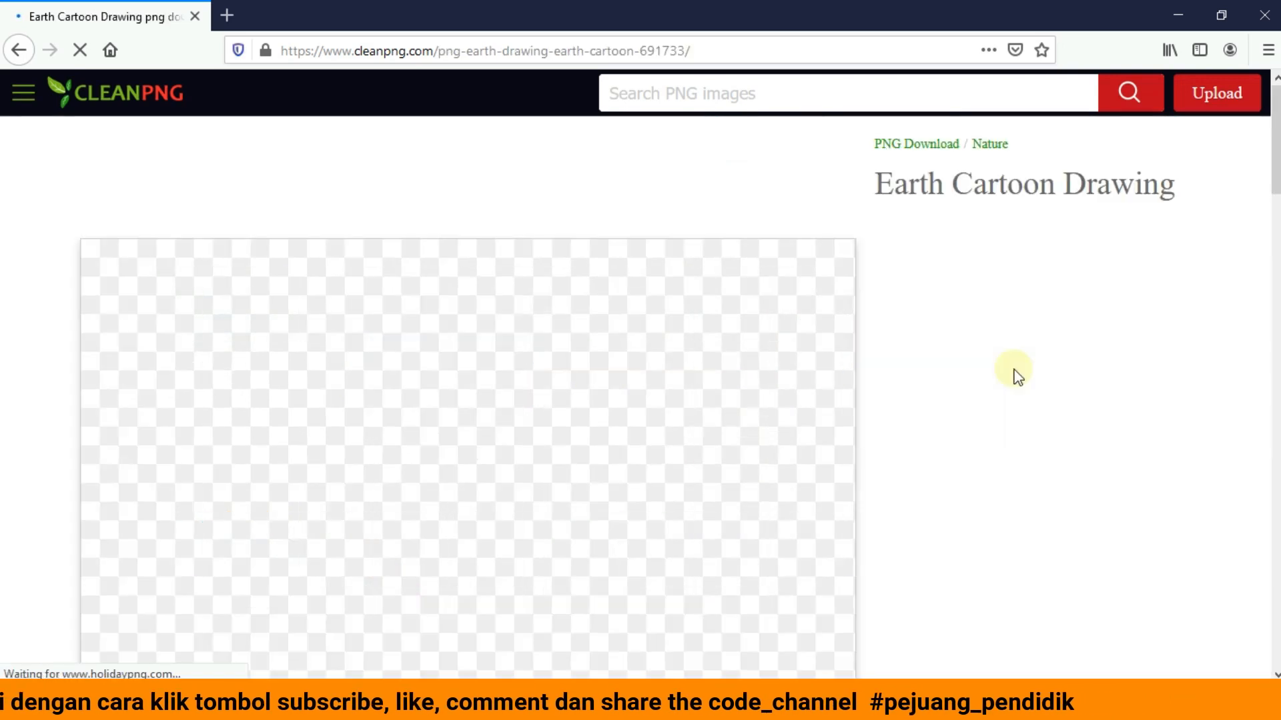
# Download the cartoon Earth drawing as a PNG, completing the robot check and saving the file to disk.
pyautogui.scroll(-2, 874, 379)
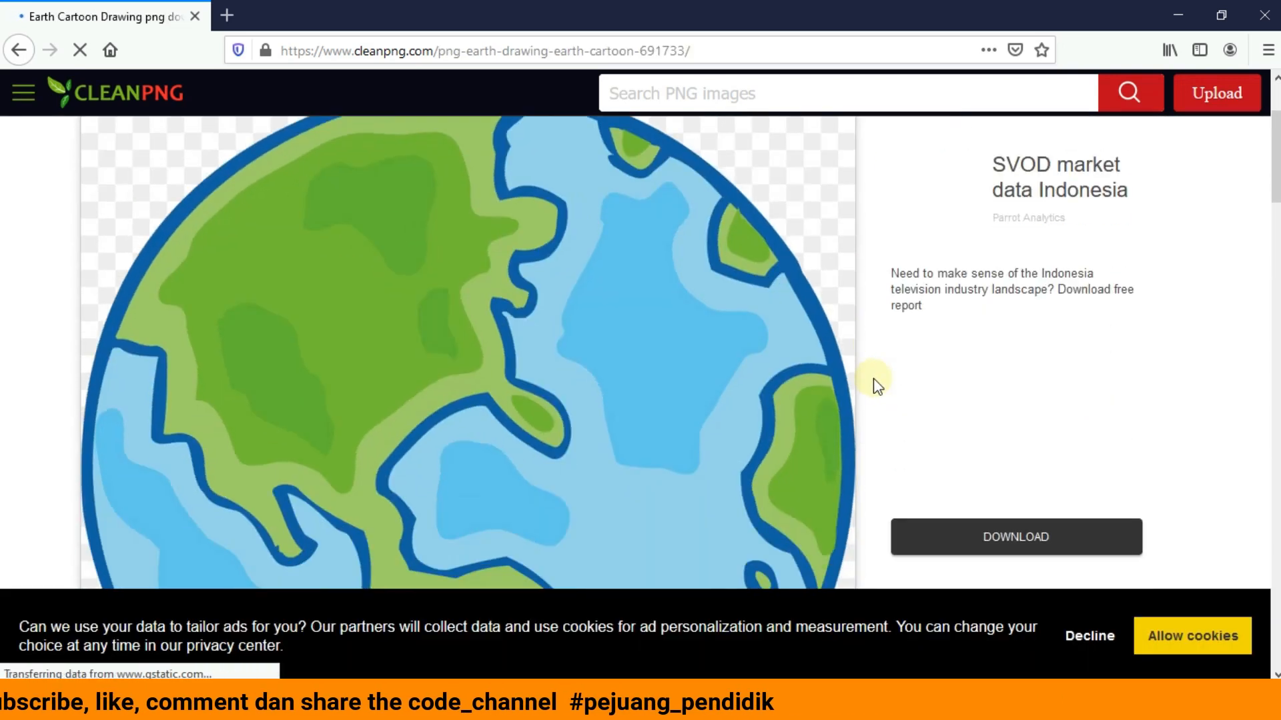
pyautogui.scroll(-5, 874, 378)
pyautogui.scroll(1, 870, 382)
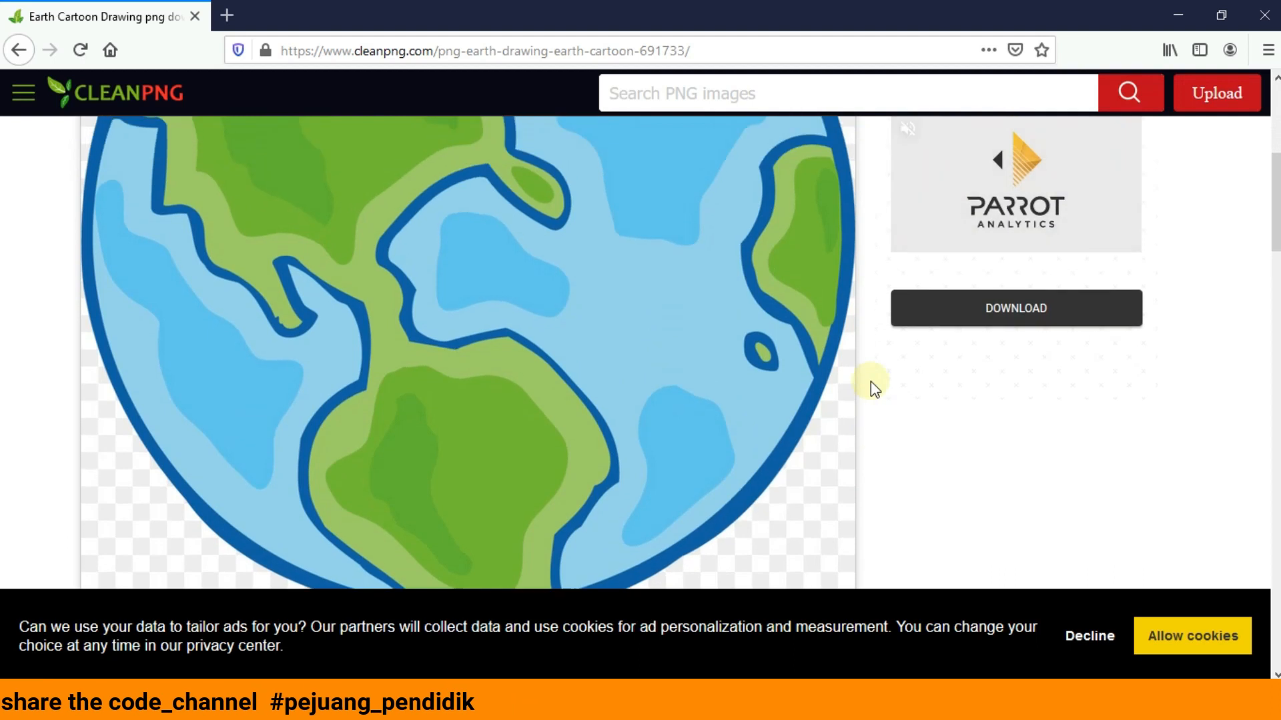
pyautogui.scroll(-3, 870, 381)
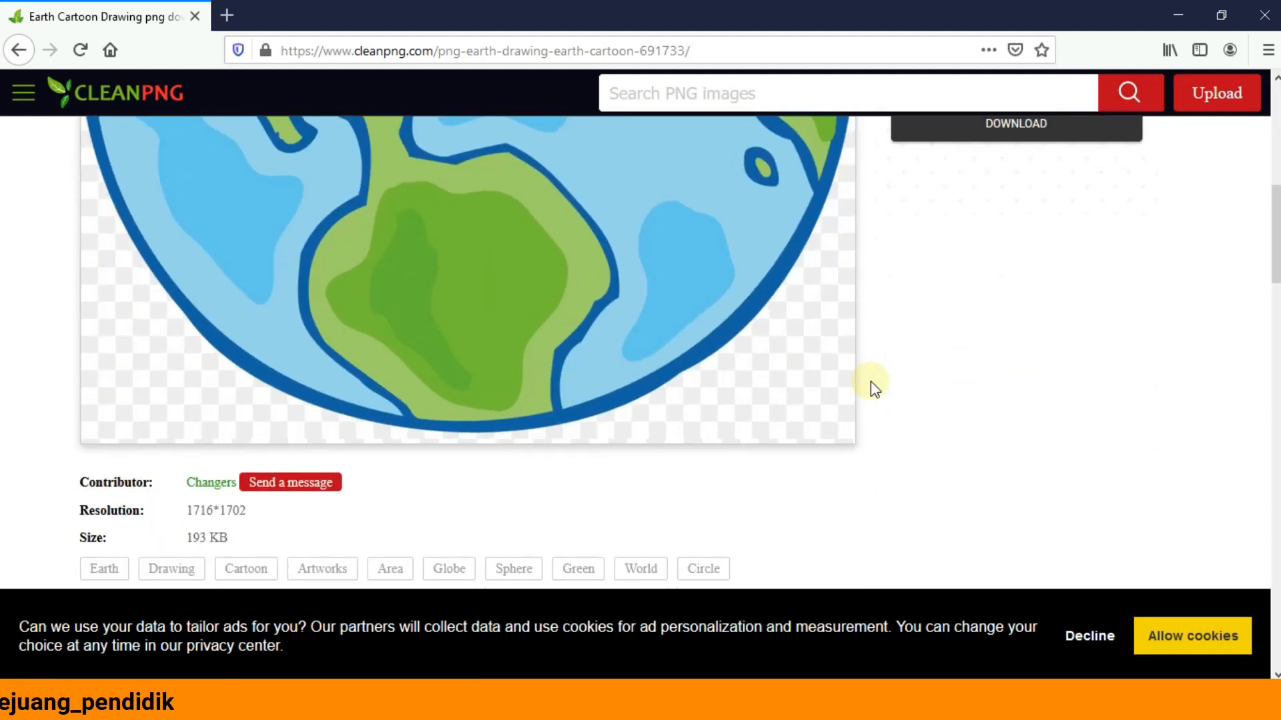
pyautogui.scroll(3, 870, 382)
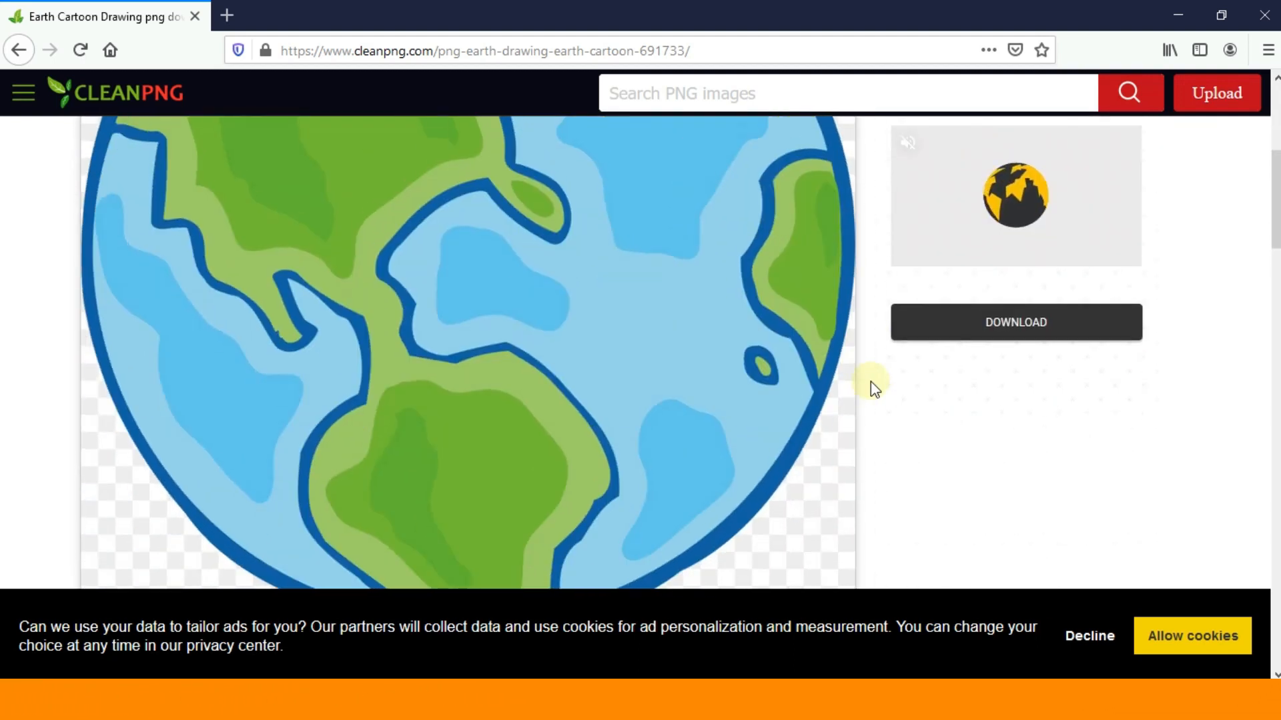
pyautogui.scroll(1, 871, 382)
pyautogui.scroll(-6, 870, 382)
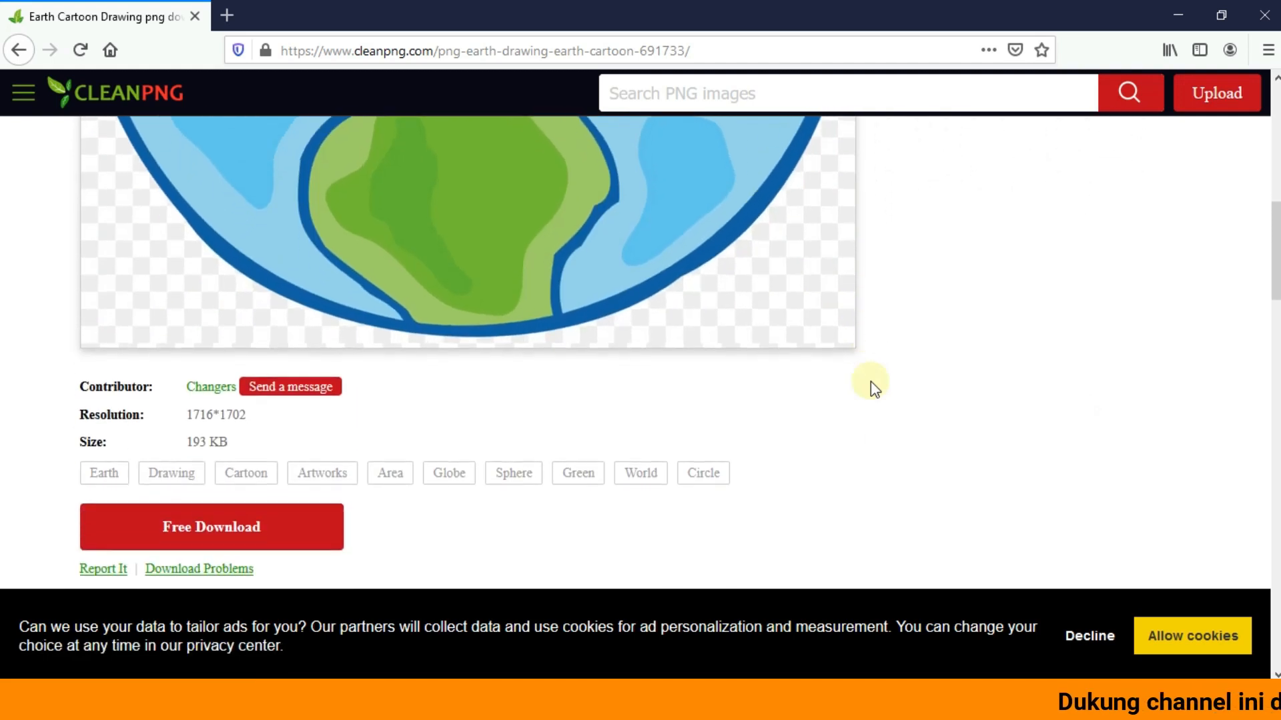
pyautogui.scroll(-2, 870, 382)
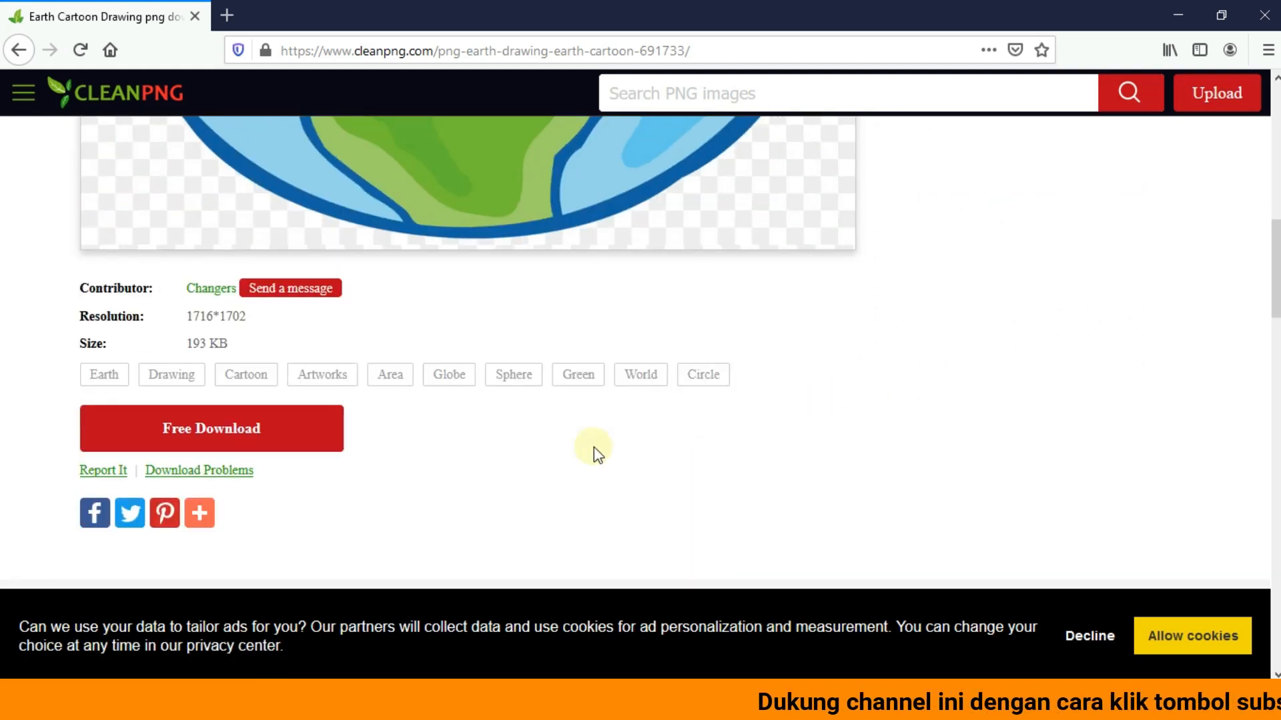
pyautogui.click(295, 443)
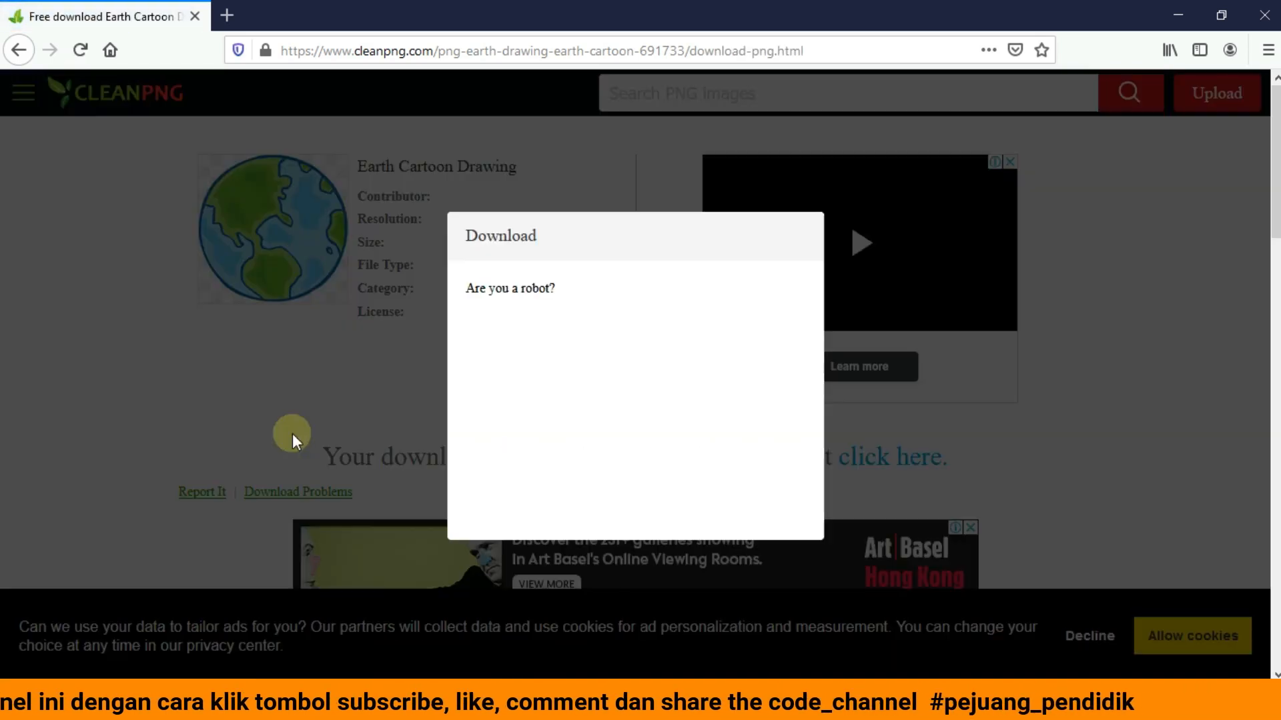
pyautogui.click(515, 355)
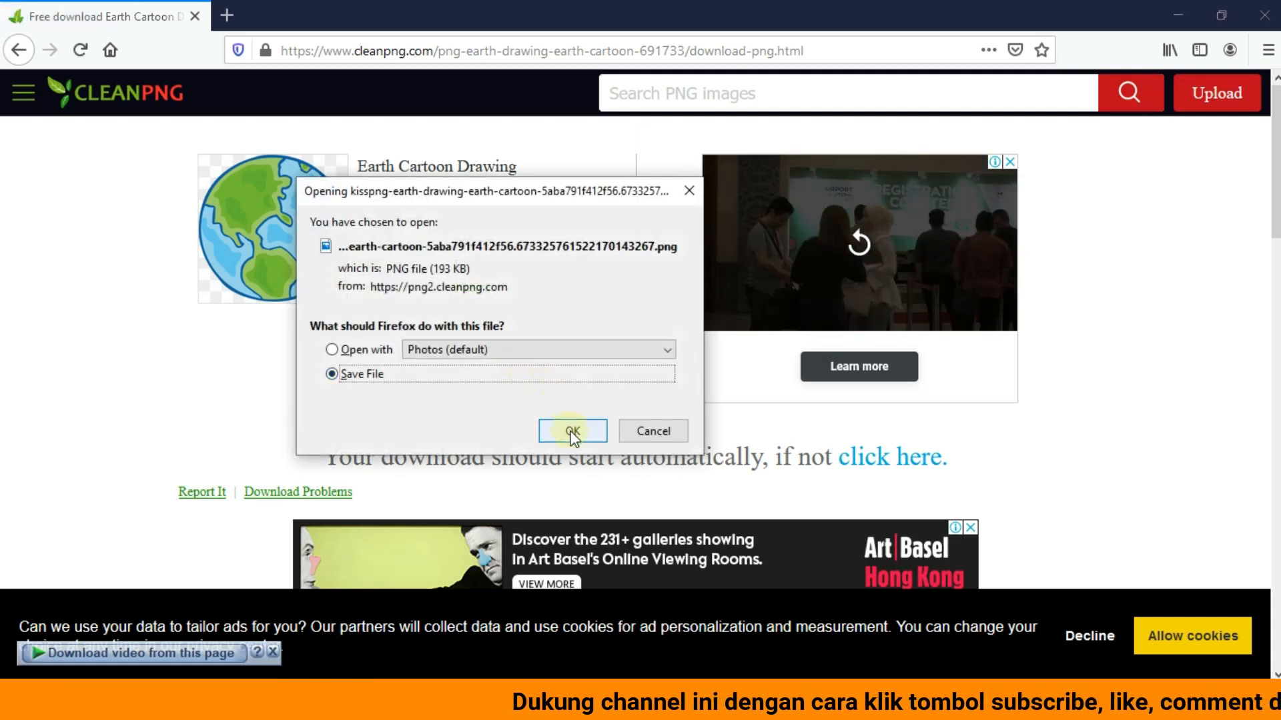
pyautogui.click(571, 431)
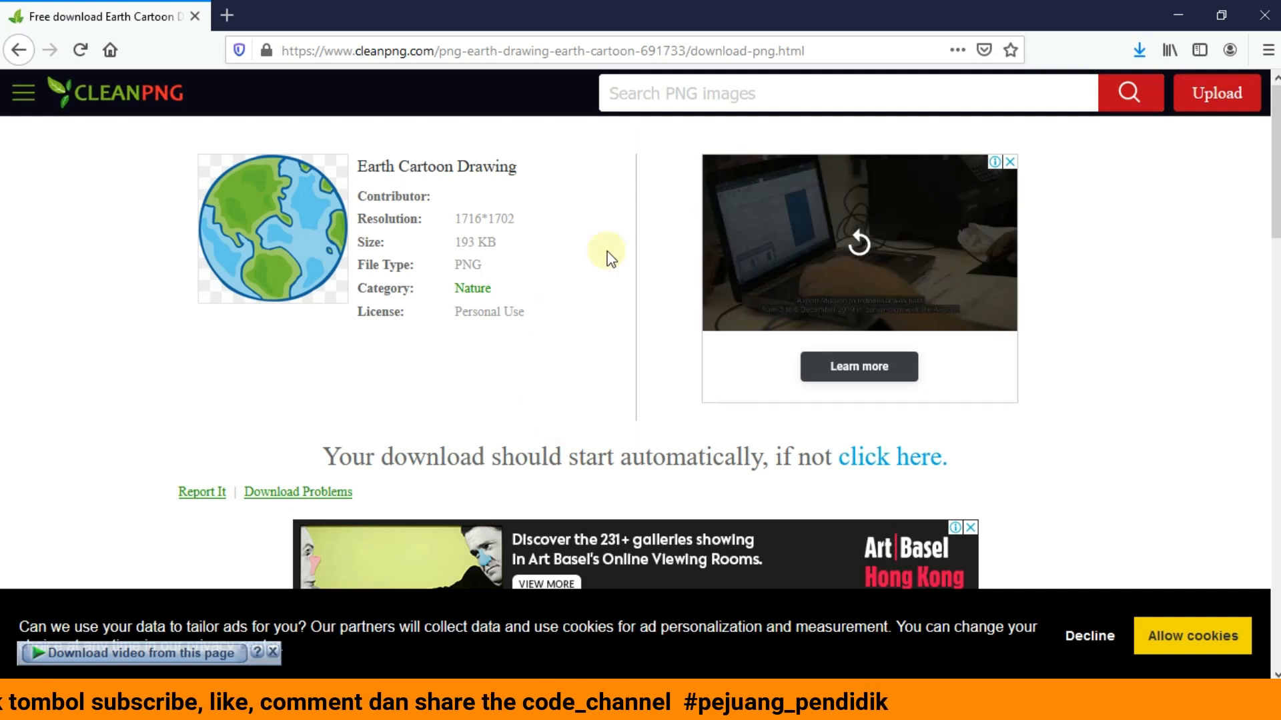
# Open the downloaded Earth PNG from its containing folder, inspect it in a maximized Photos window, and close it.
pyautogui.click(1142, 53)
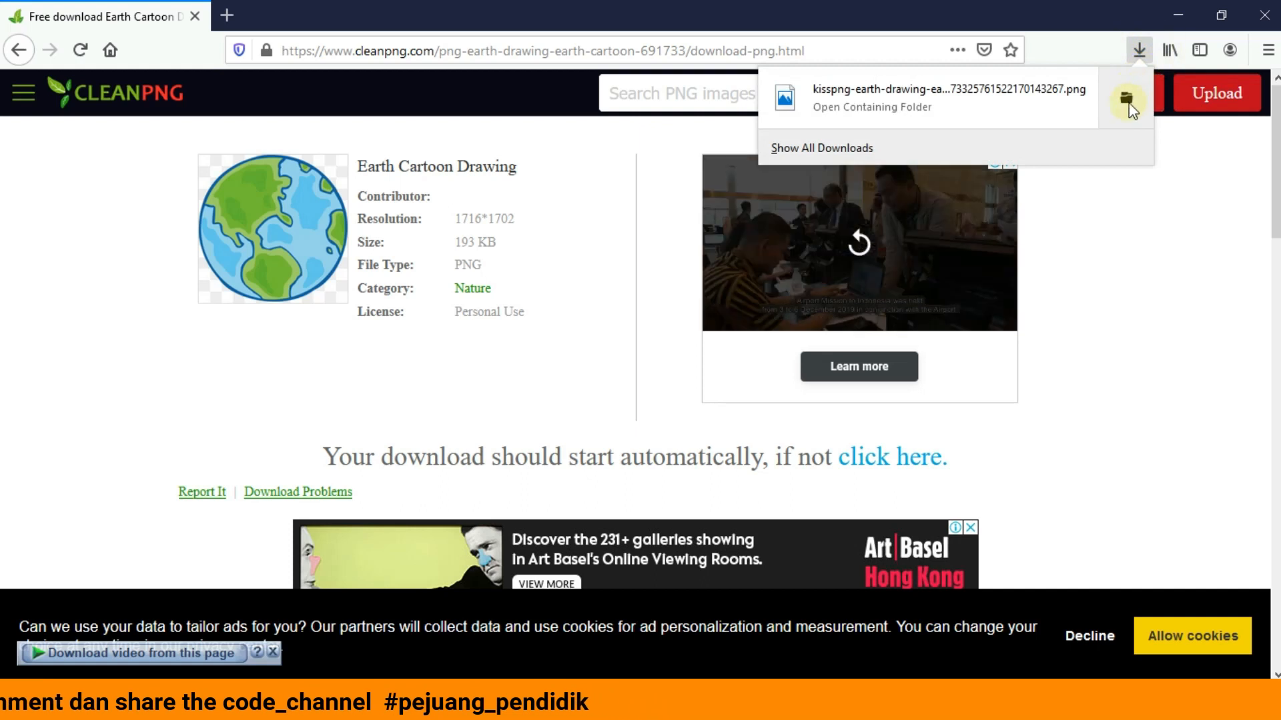
pyautogui.click(1127, 99)
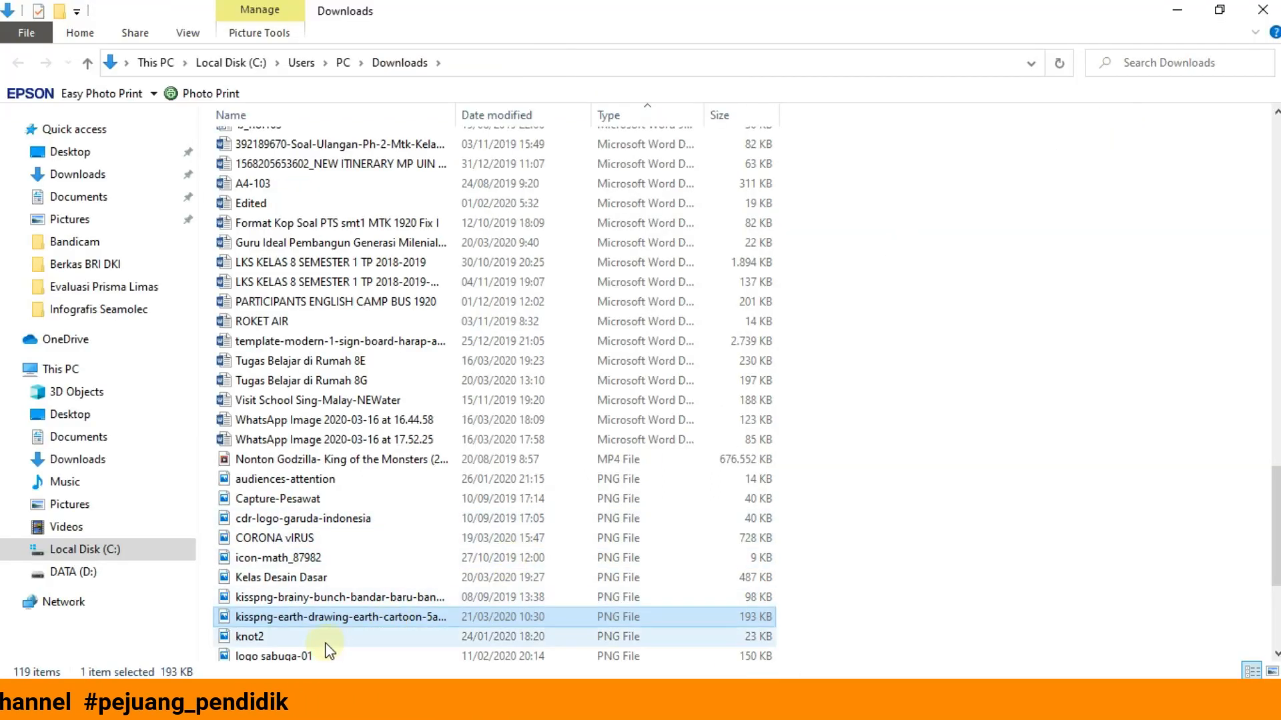
pyautogui.doubleClick(324, 621)
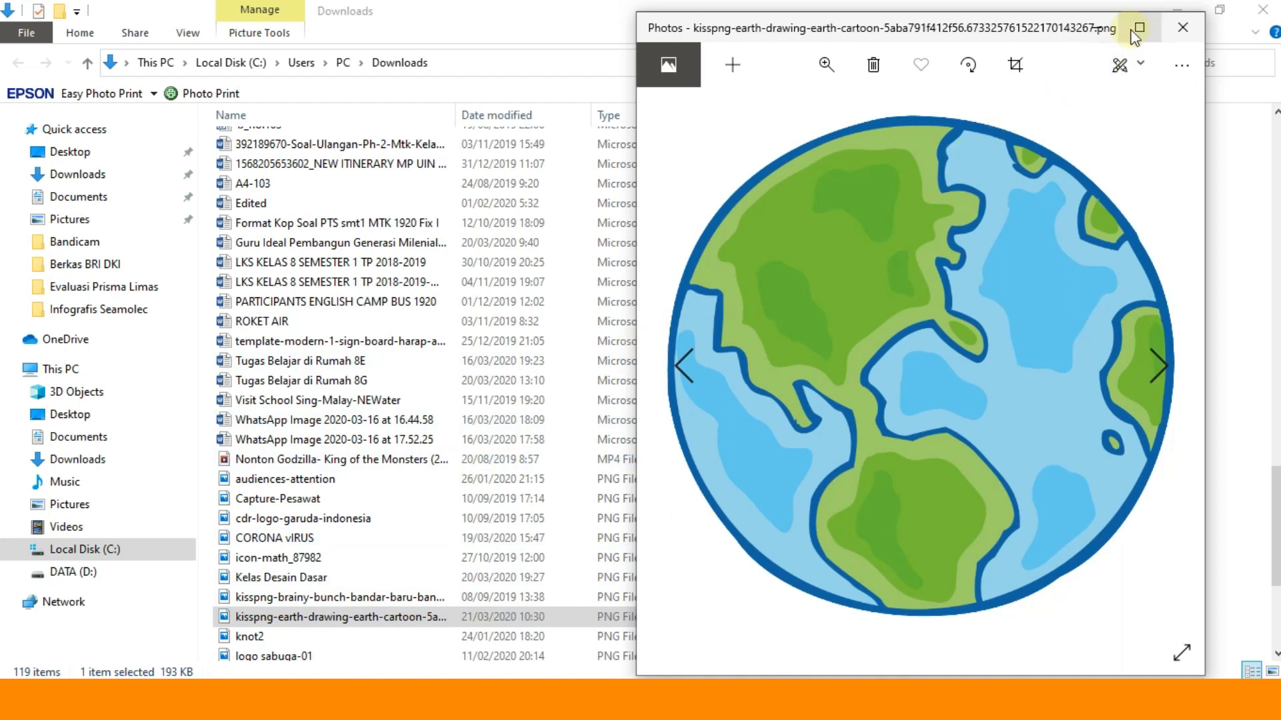
pyautogui.click(1138, 28)
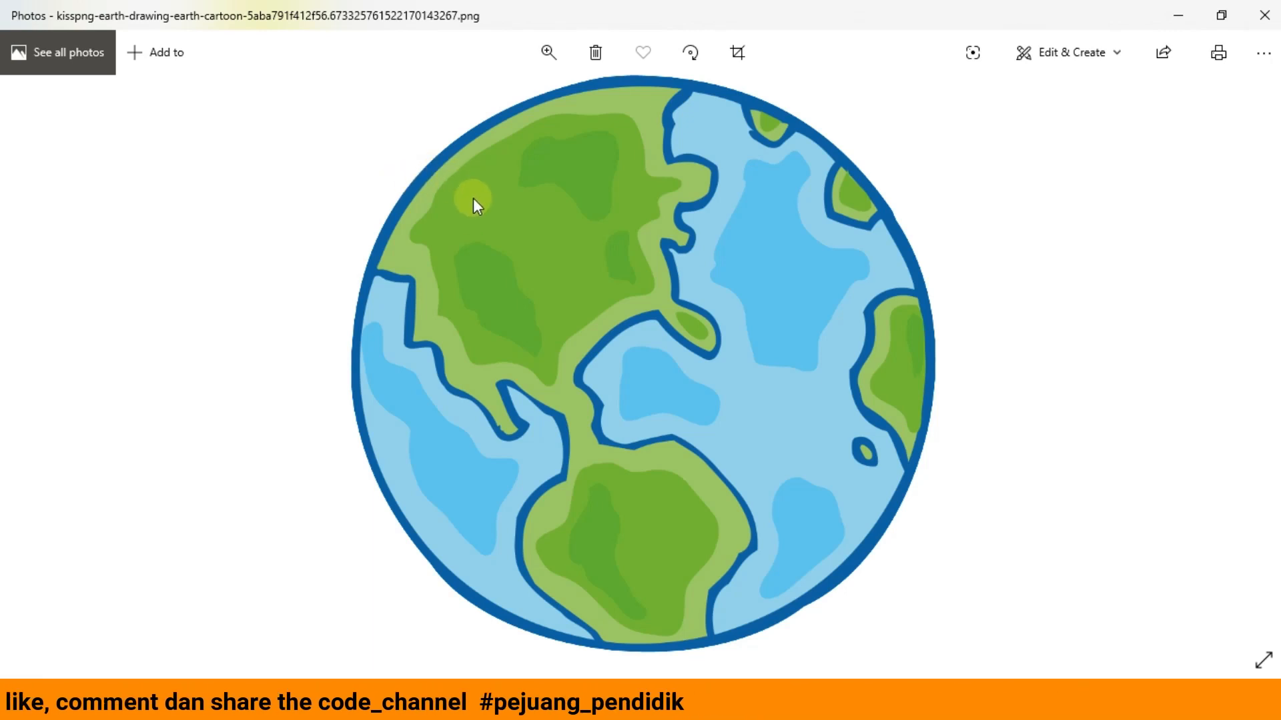
pyautogui.click(1253, 22)
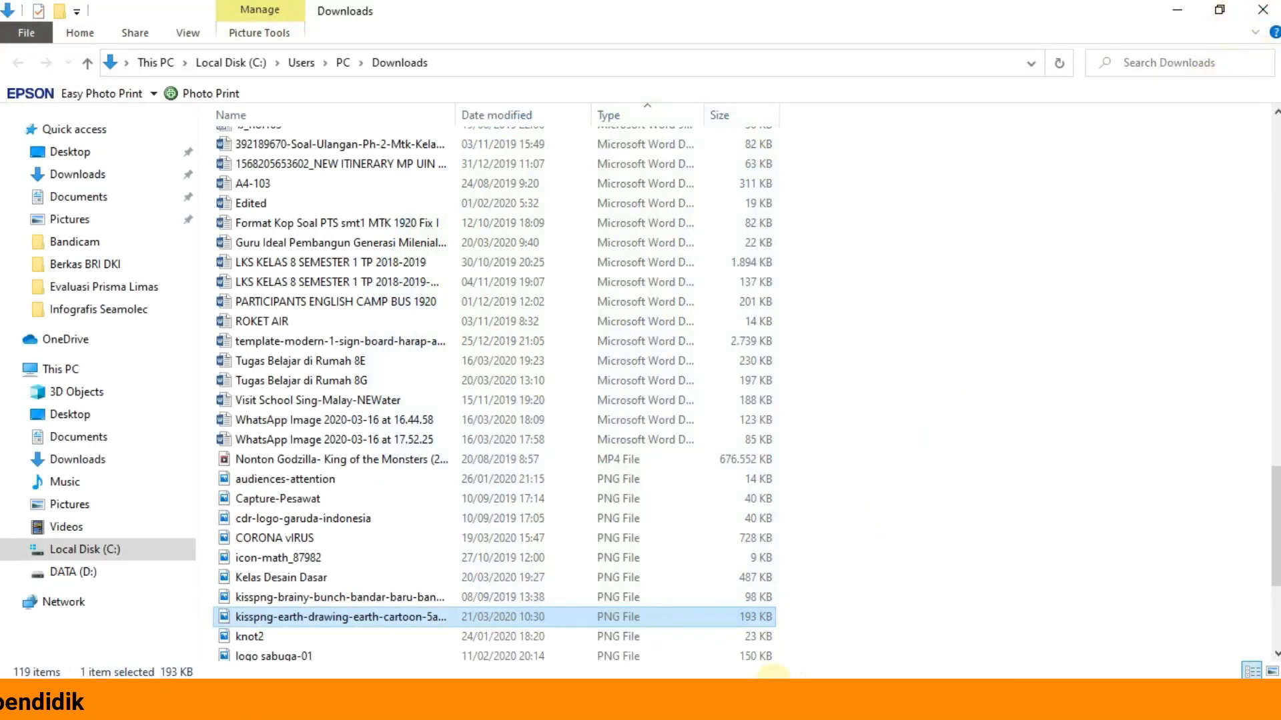
# Switch back to Firefox and load pixlr.com in a new tab.
pyautogui.click(771, 687)
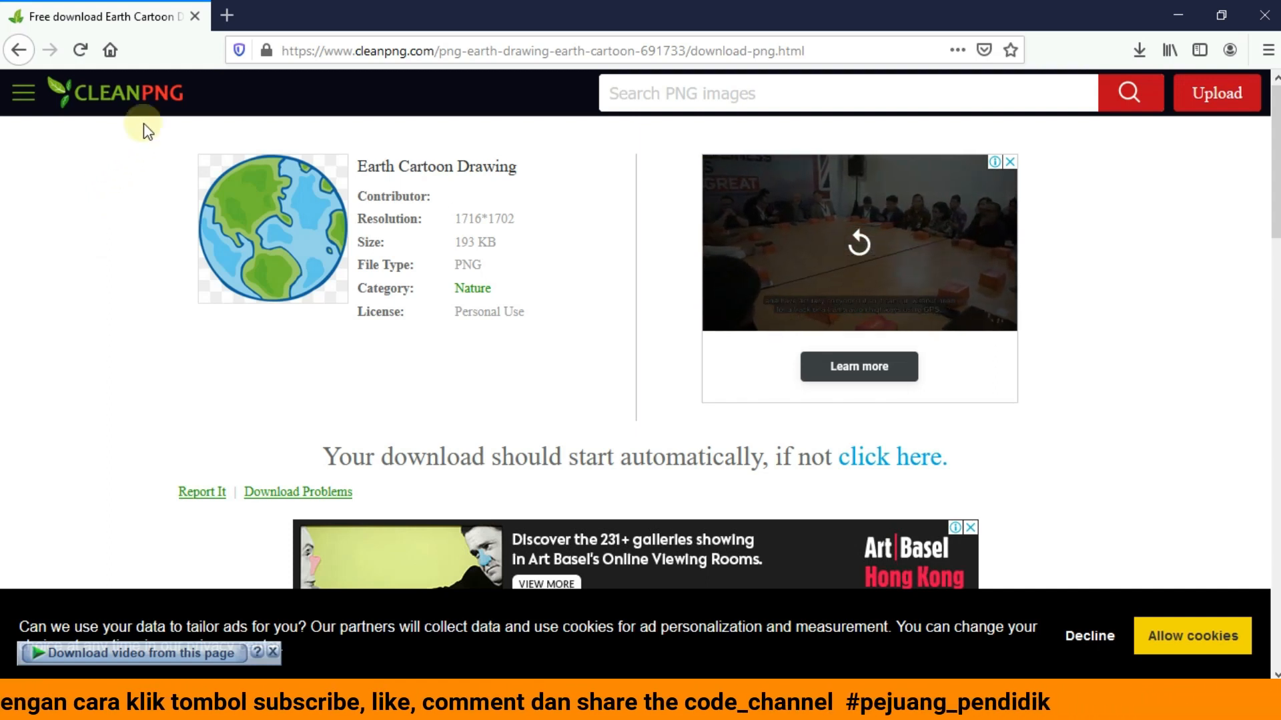
pyautogui.click(226, 14)
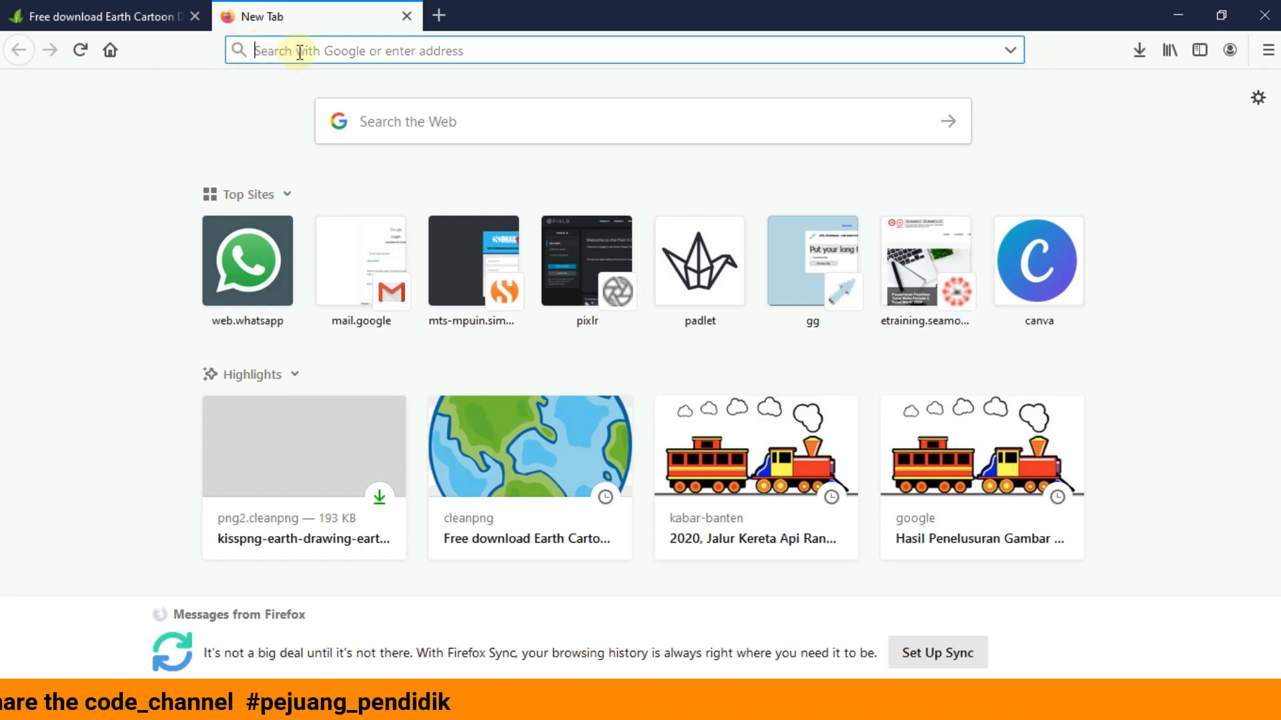
pyautogui.write('p')
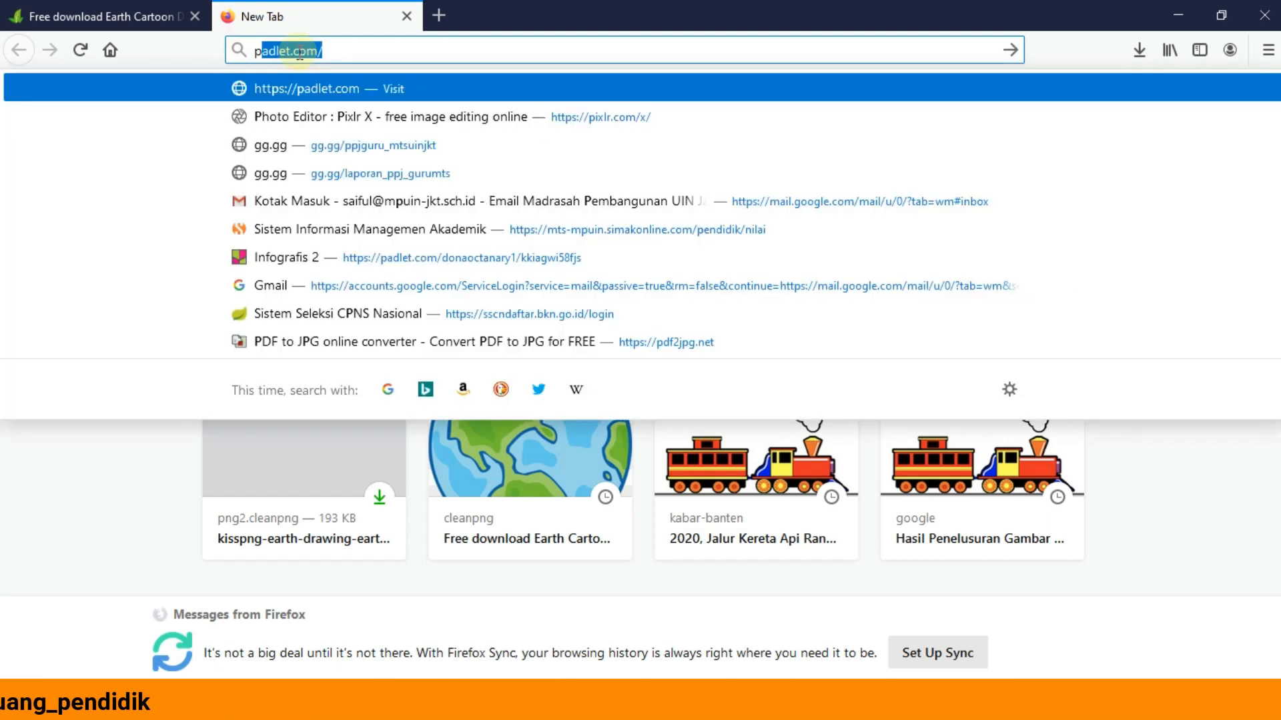
pyautogui.write('ixlr')
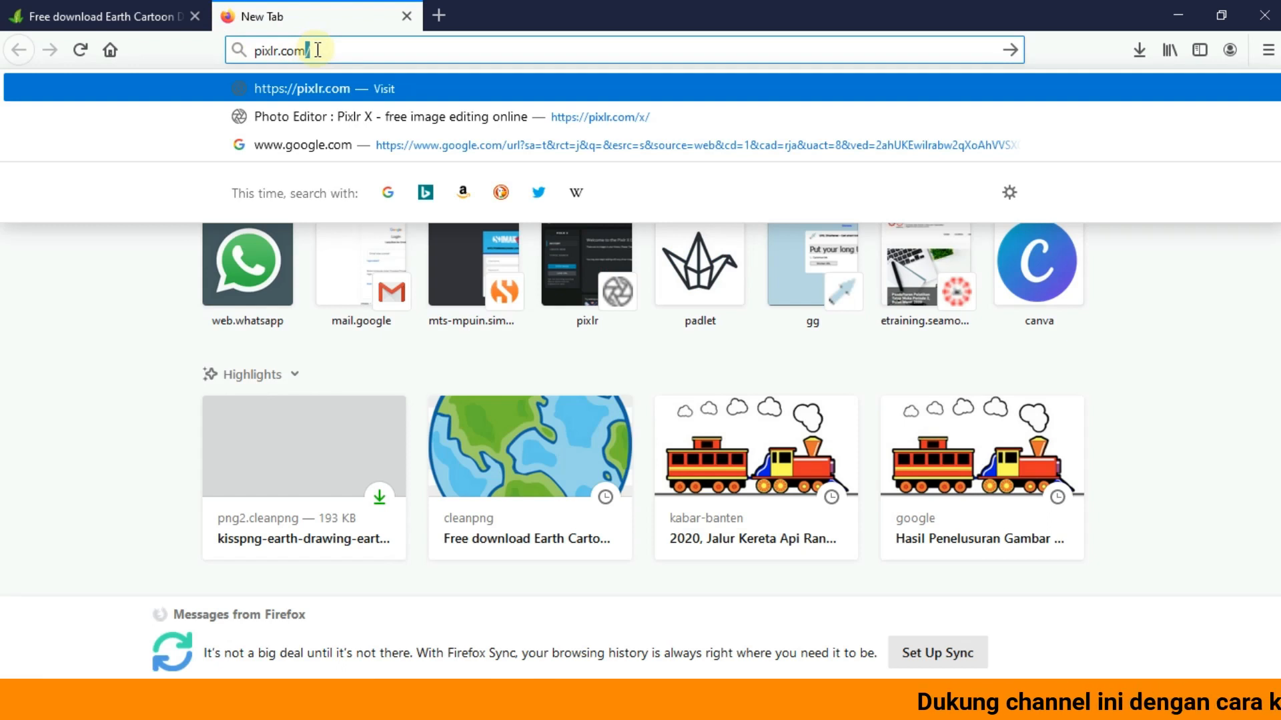
pyautogui.click(317, 50)
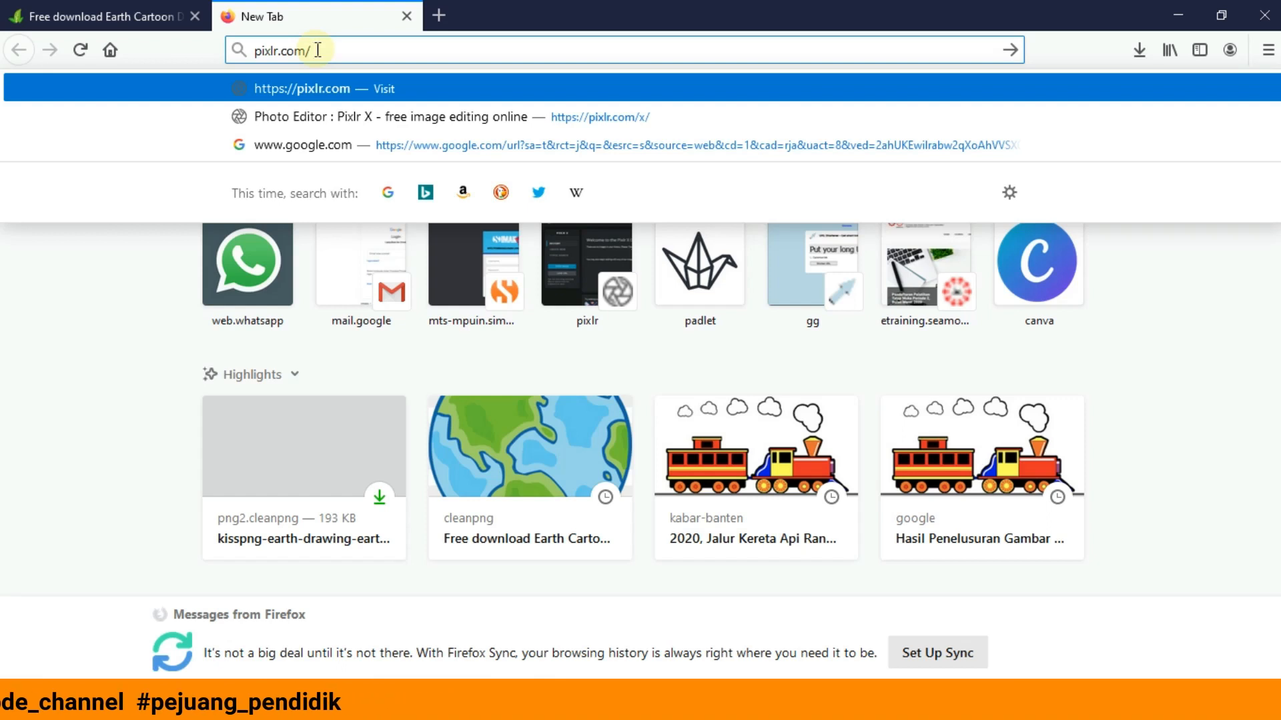
pyautogui.press('Return')
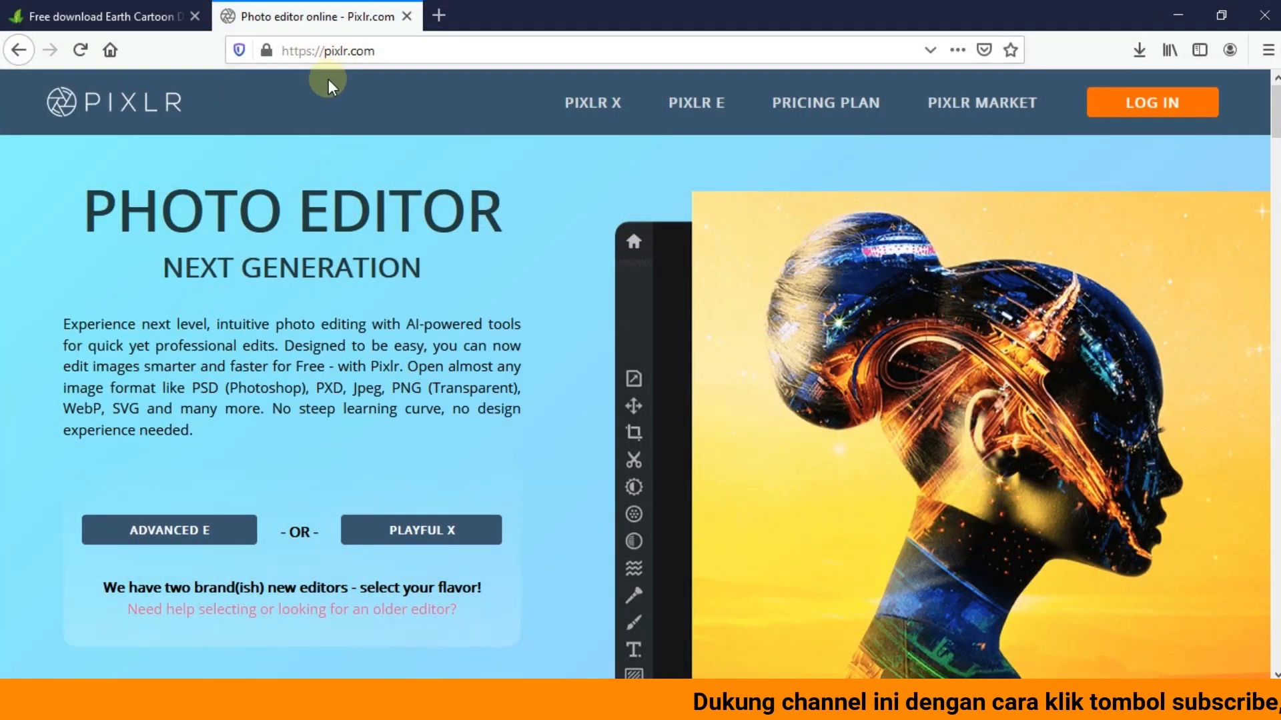
# Launch the Pixlr X editor and open the train image kereta-api-ilustrasi from the computer.
pyautogui.click(592, 122)
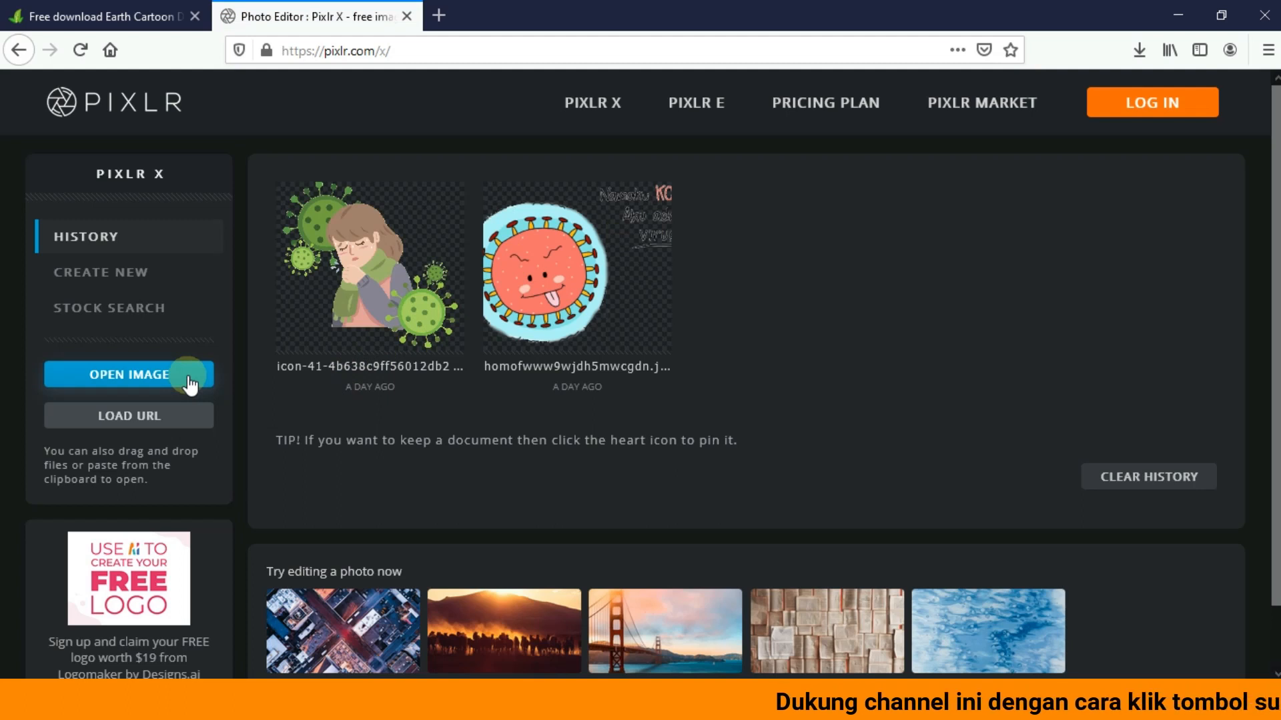
pyautogui.click(188, 376)
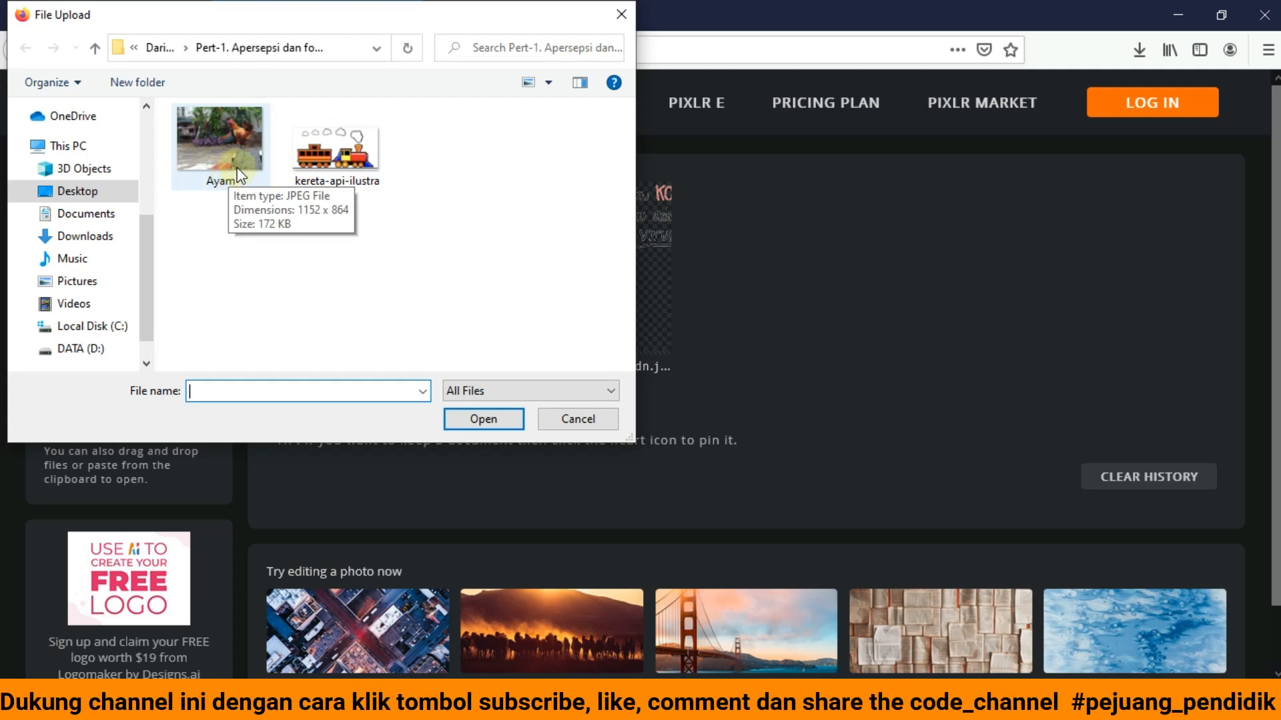
pyautogui.click(318, 185)
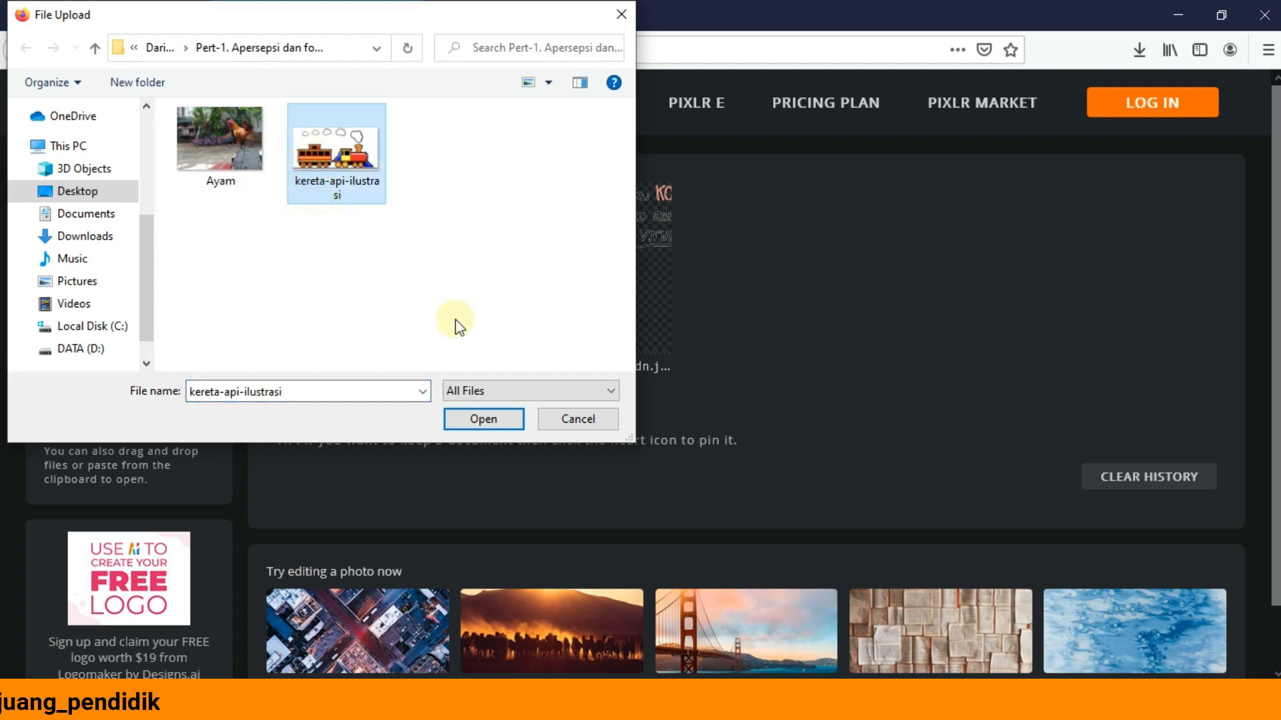
pyautogui.click(490, 422)
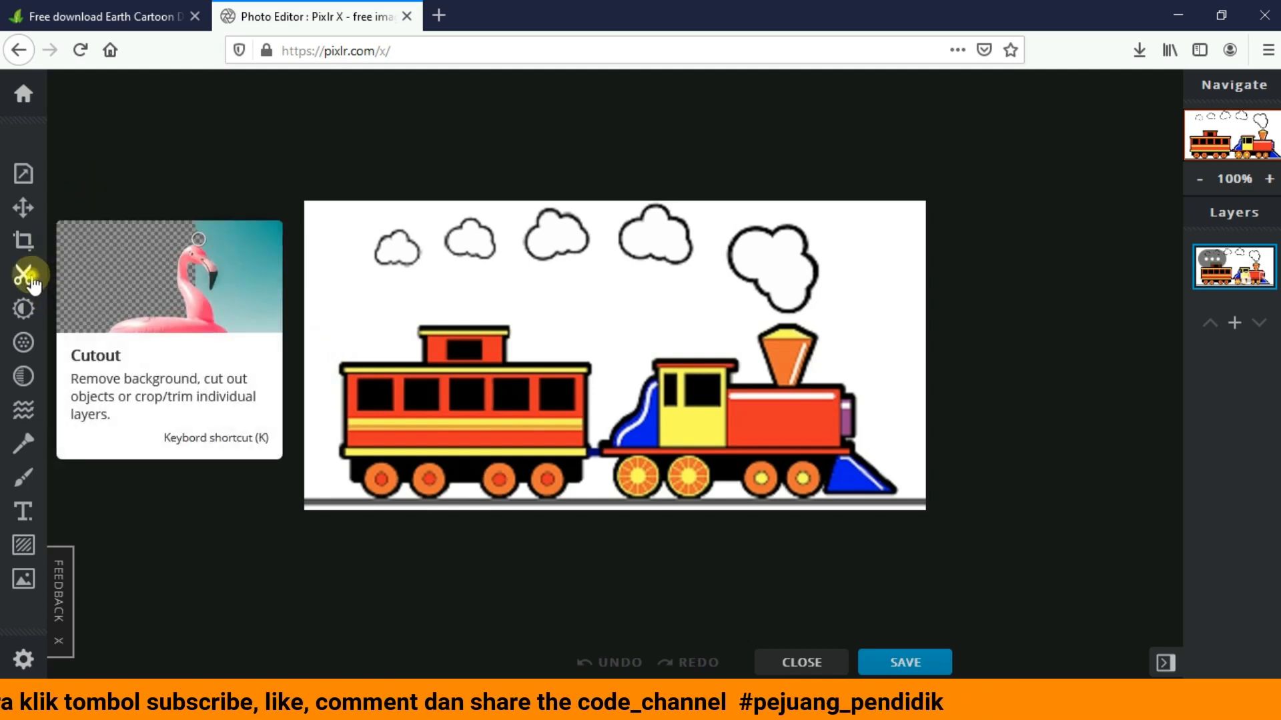
# Remove the white background around the train and clouds with the Magic Cutout tool in Remove mode.
pyautogui.click(28, 277)
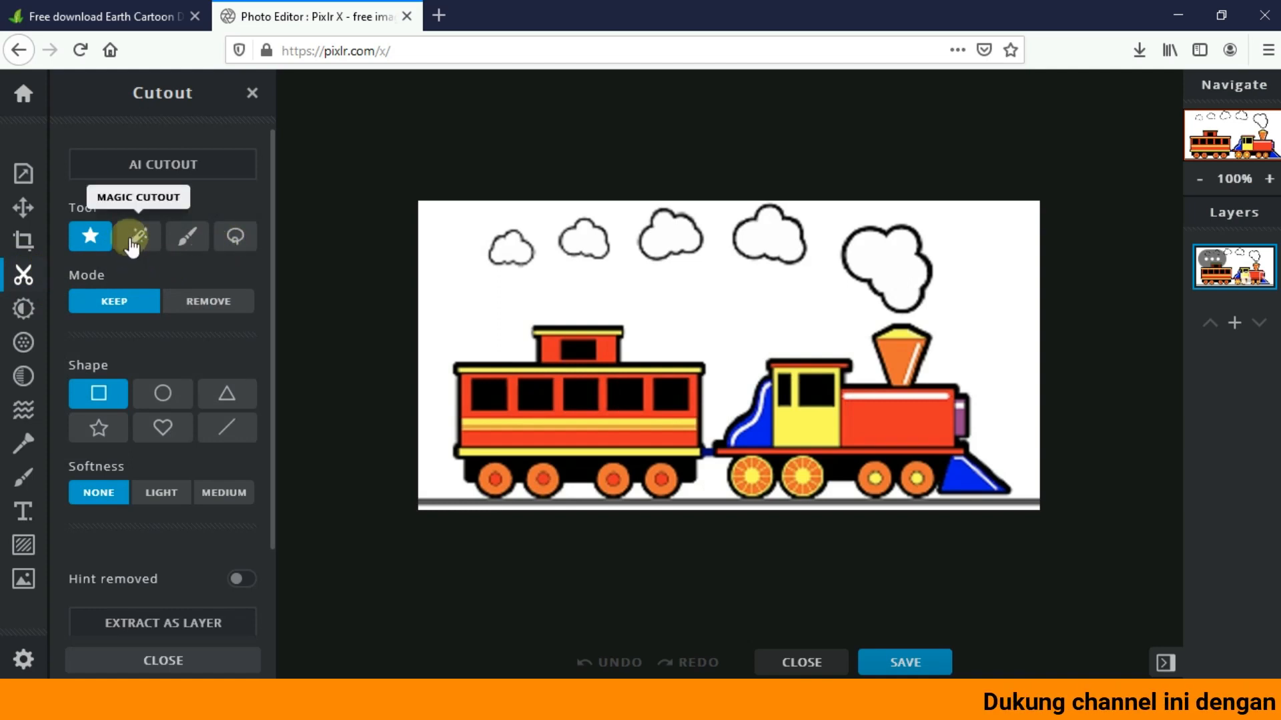
pyautogui.click(132, 245)
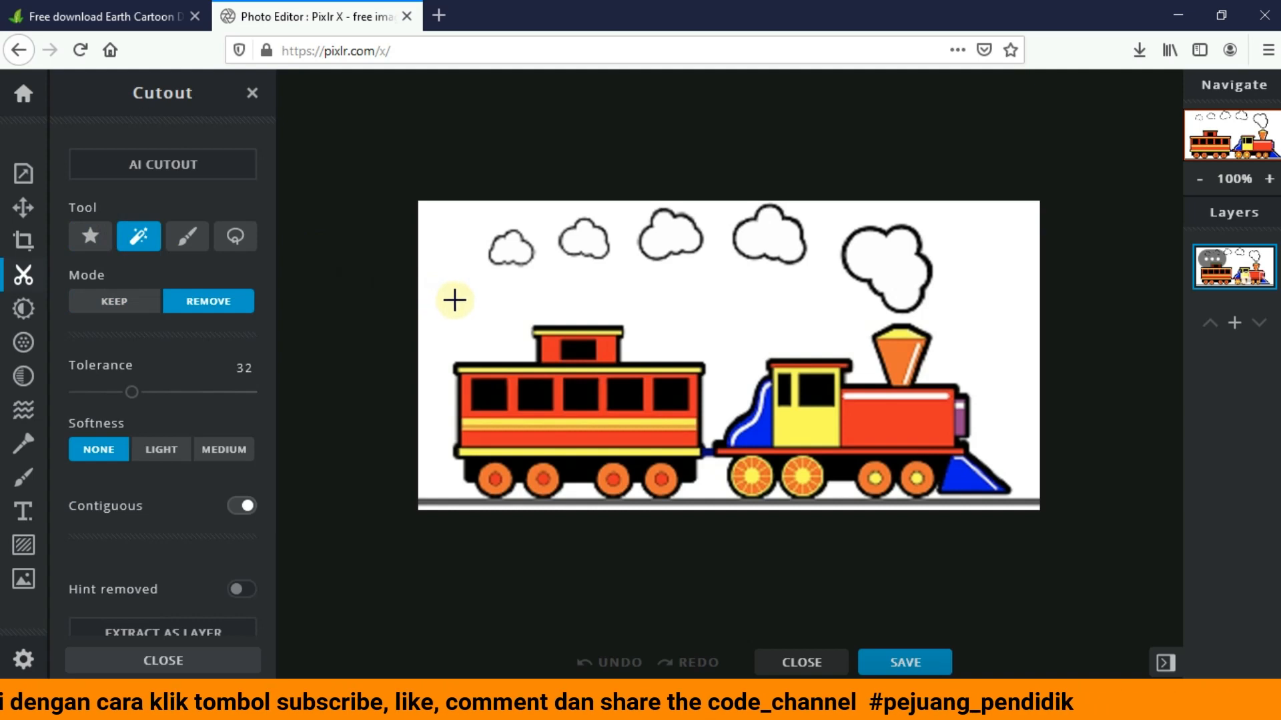
pyautogui.click(454, 300)
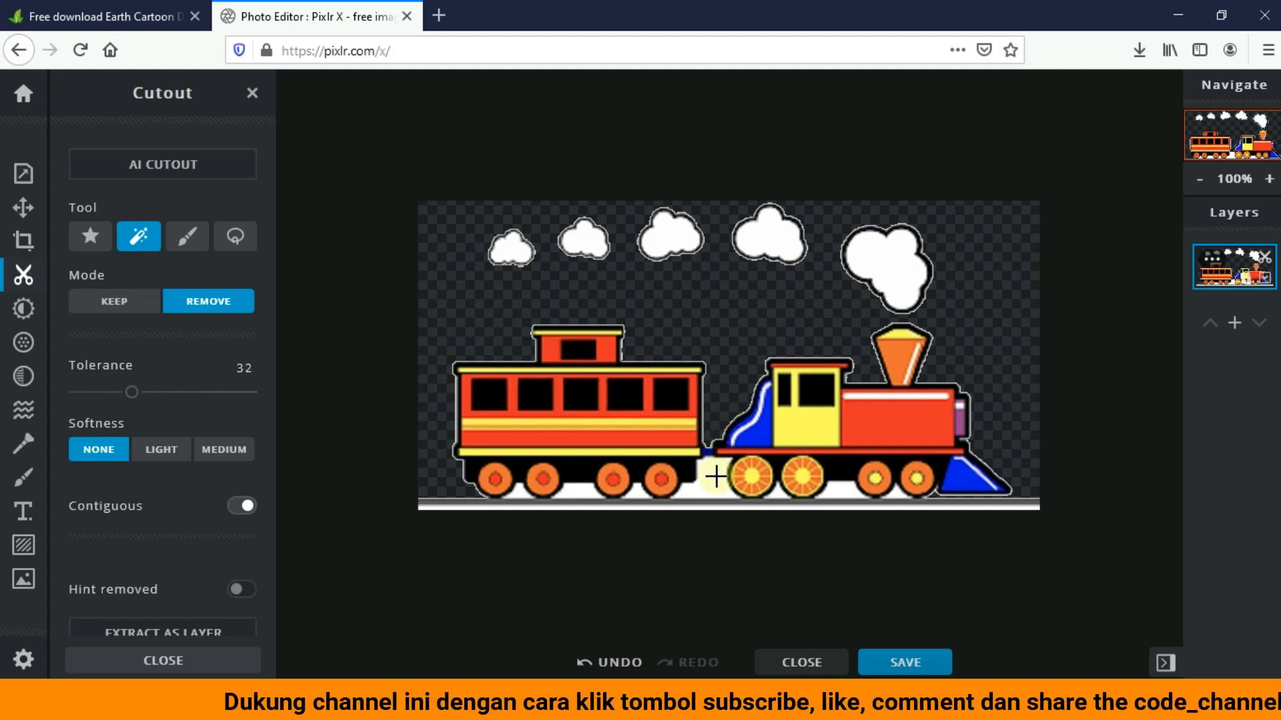
# Cut out the remaining white patches between the train's wheels and the white strip below the track.
pyautogui.click(716, 476)
pyautogui.click(776, 492)
pyautogui.click(837, 492)
pyautogui.click(895, 493)
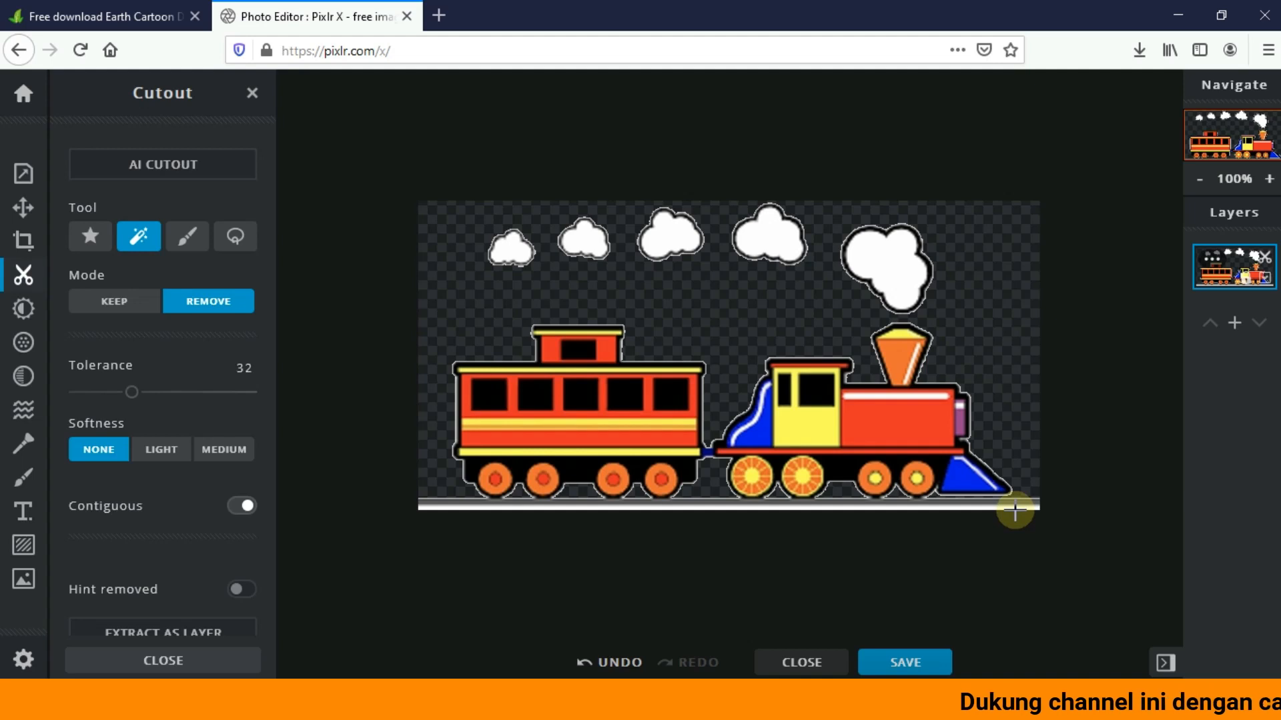
pyautogui.click(1014, 507)
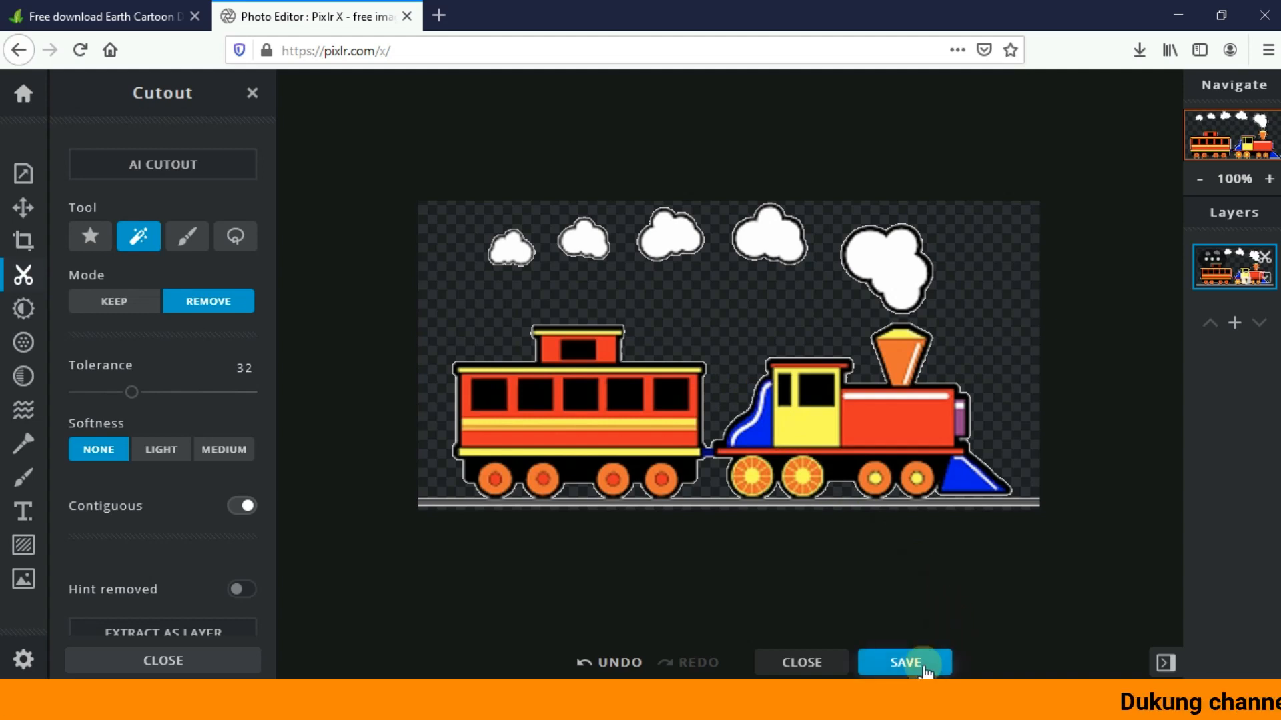
# Save the cut-out train as the PNG file kereta-api-ilustrasi to disk and close the save dialog.
pyautogui.click(921, 664)
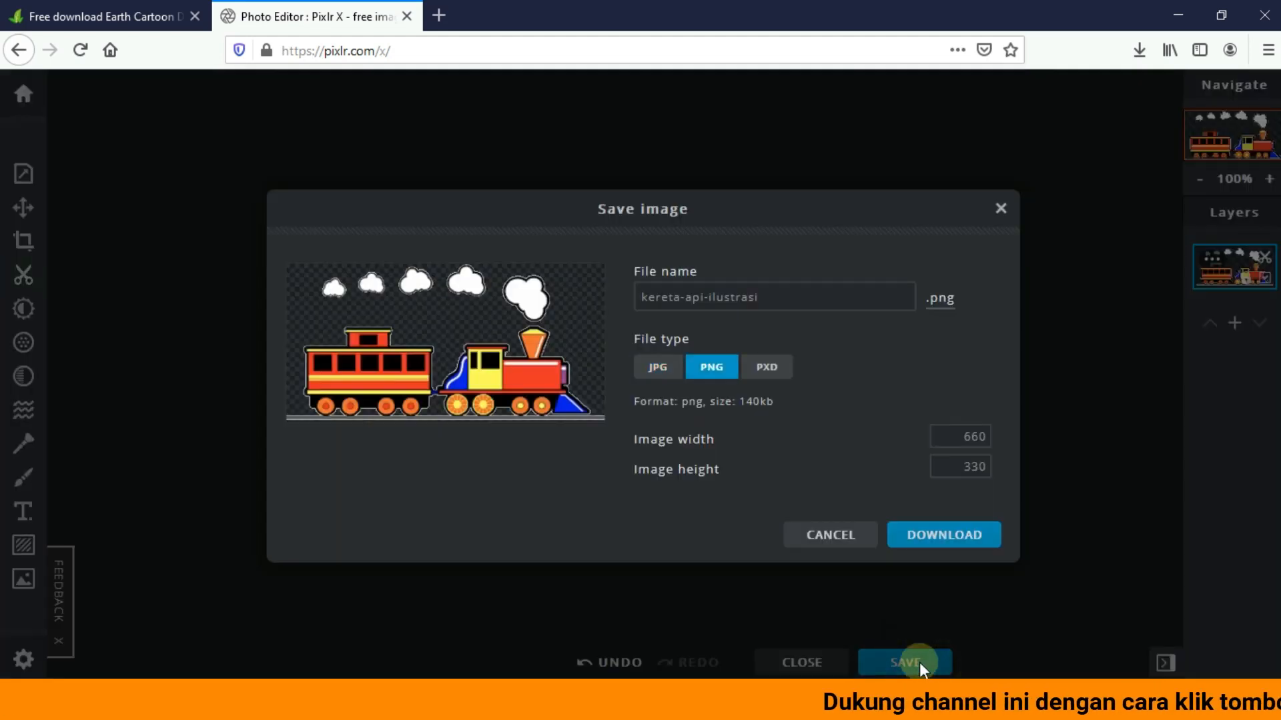
pyautogui.click(937, 544)
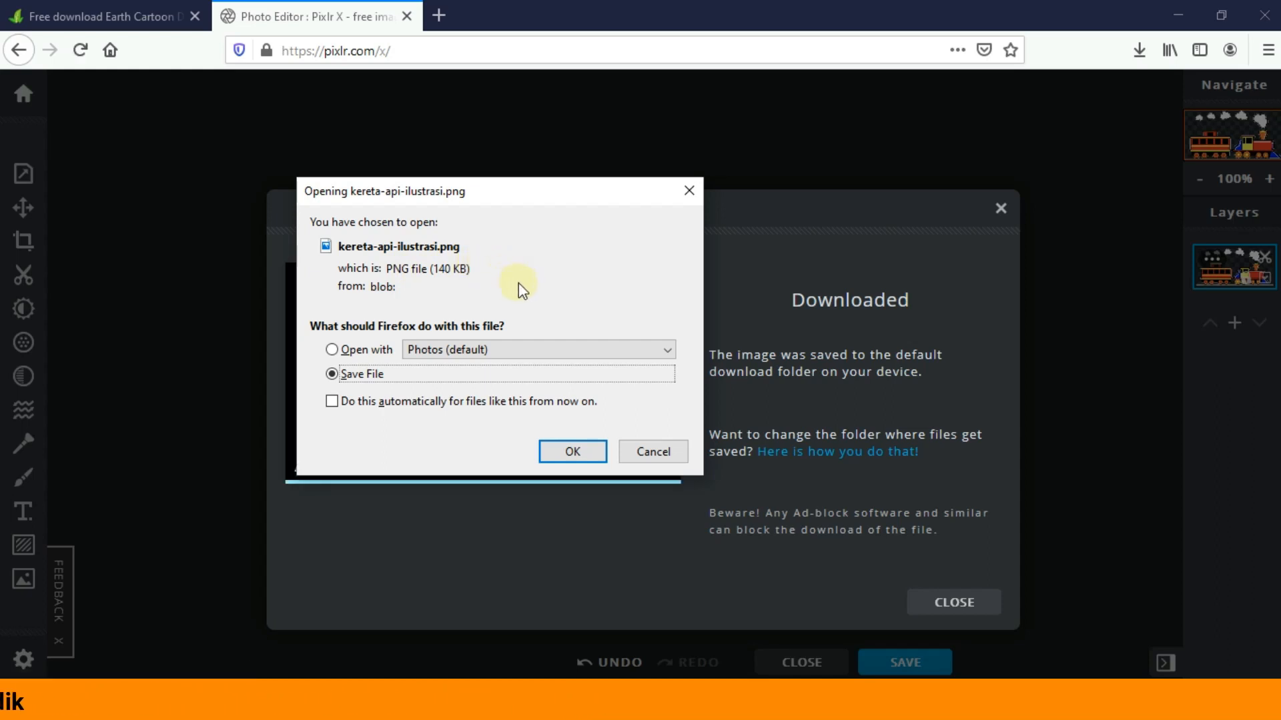
pyautogui.click(575, 452)
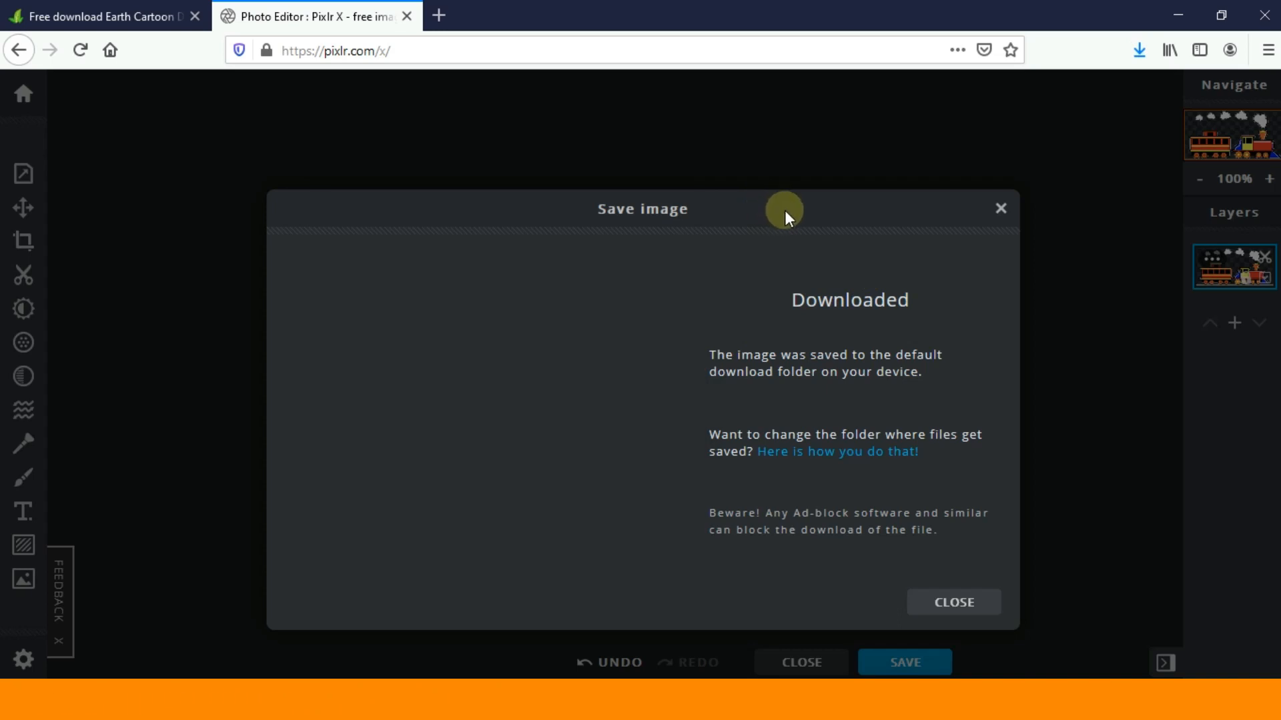
pyautogui.click(966, 602)
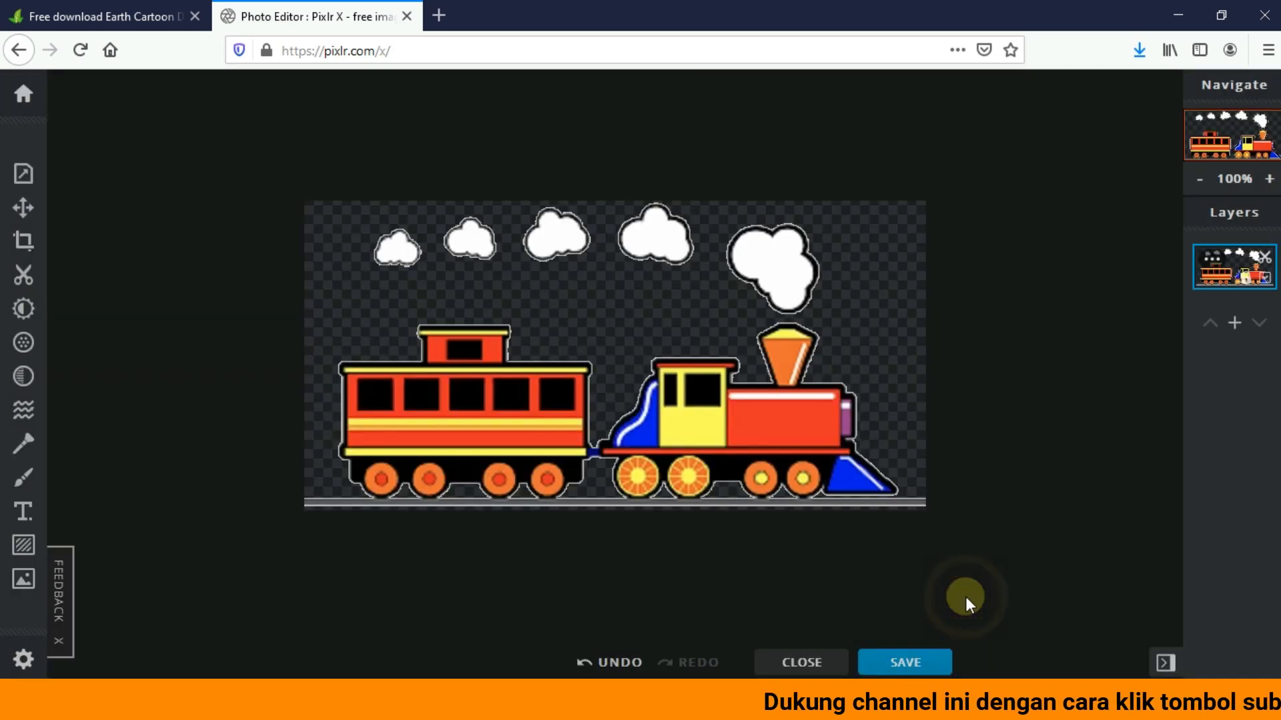
# Open the Ayam image from the computer as a new document and start the Cutout tool.
pyautogui.click(20, 140)
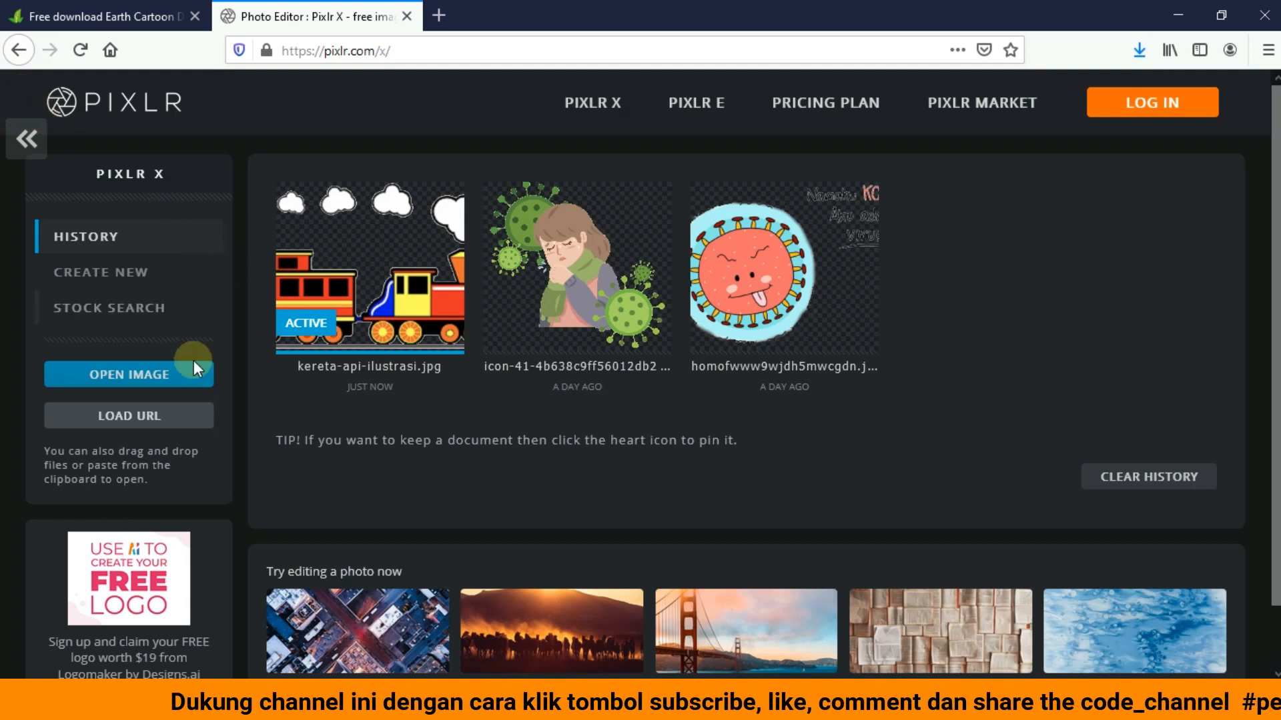
pyautogui.click(192, 377)
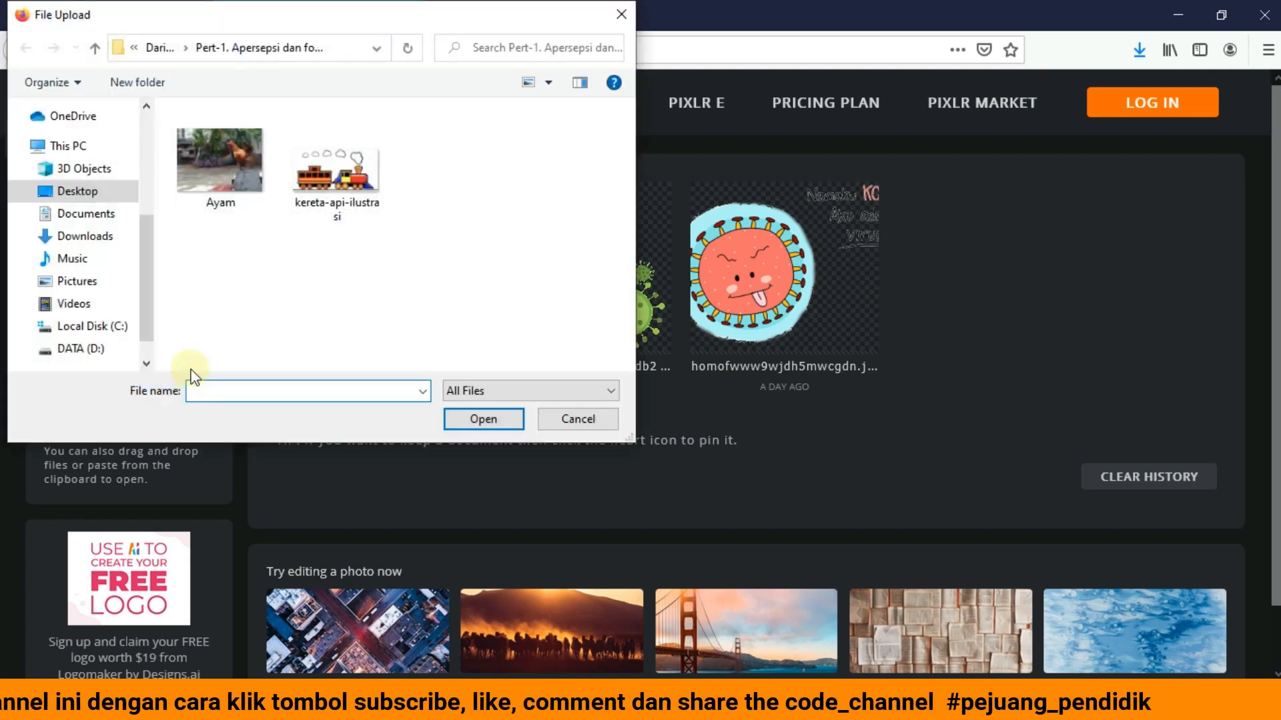
pyautogui.click(226, 183)
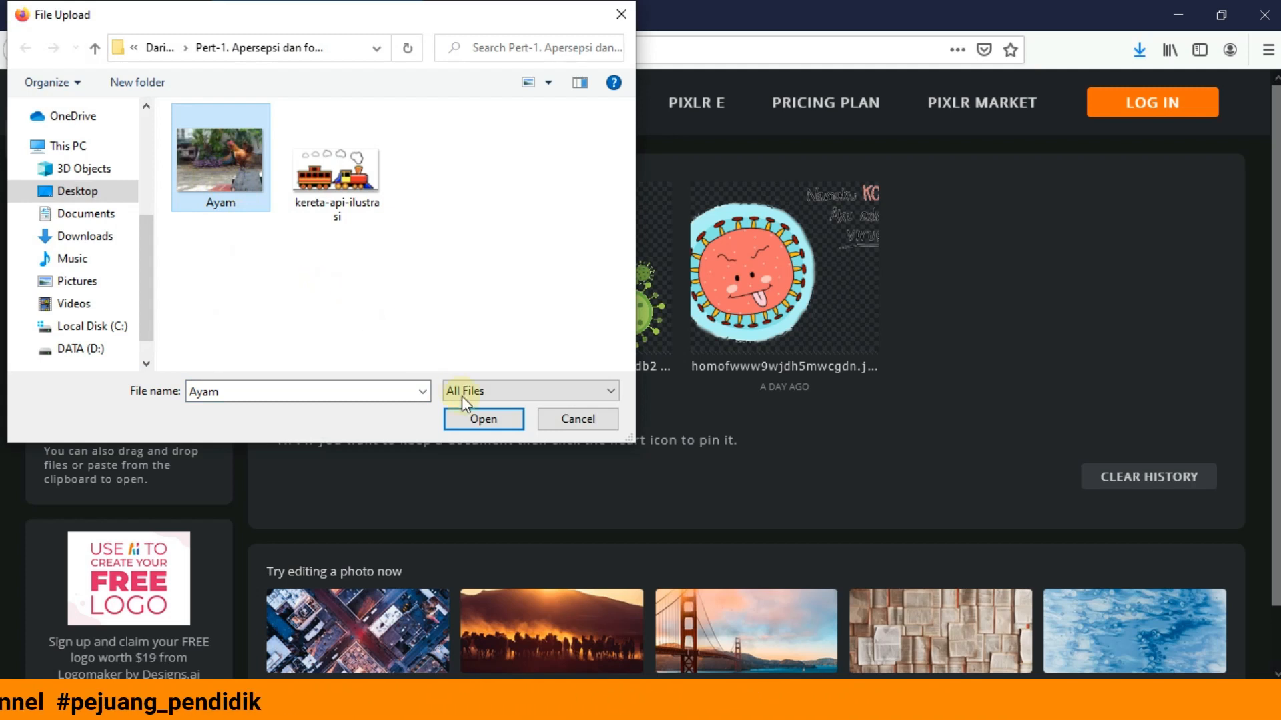
pyautogui.click(483, 421)
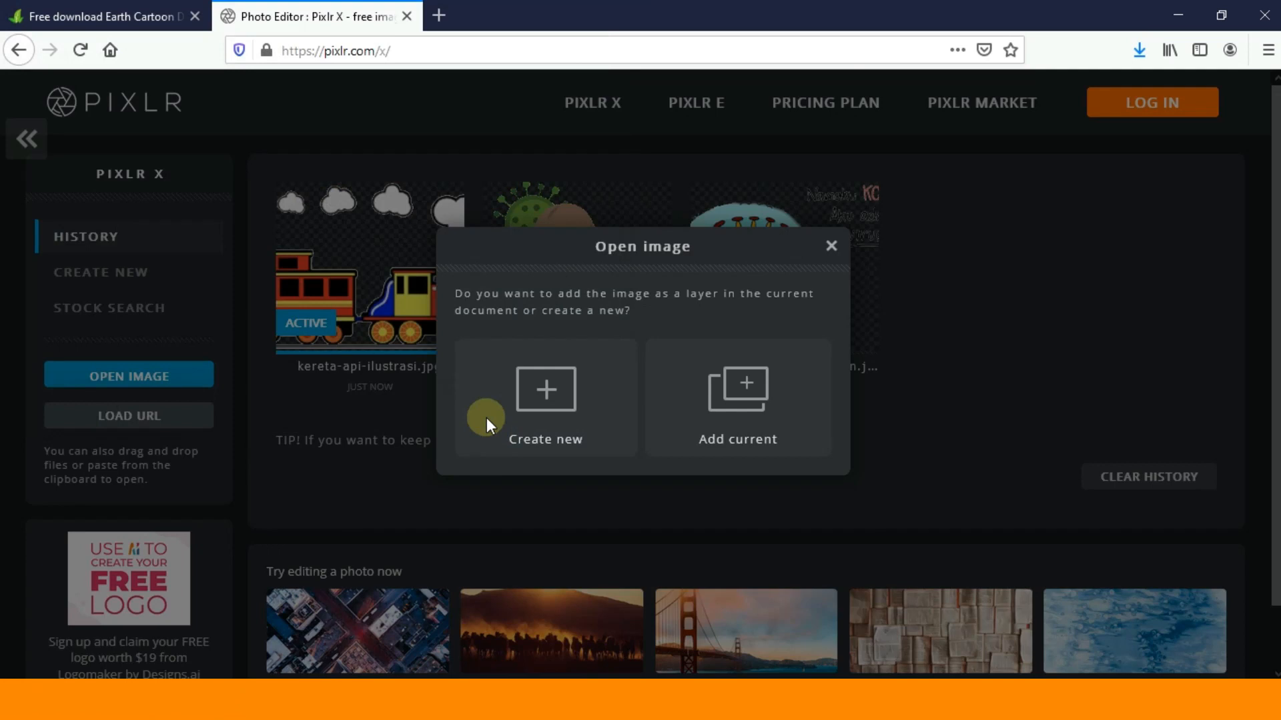
pyautogui.click(532, 397)
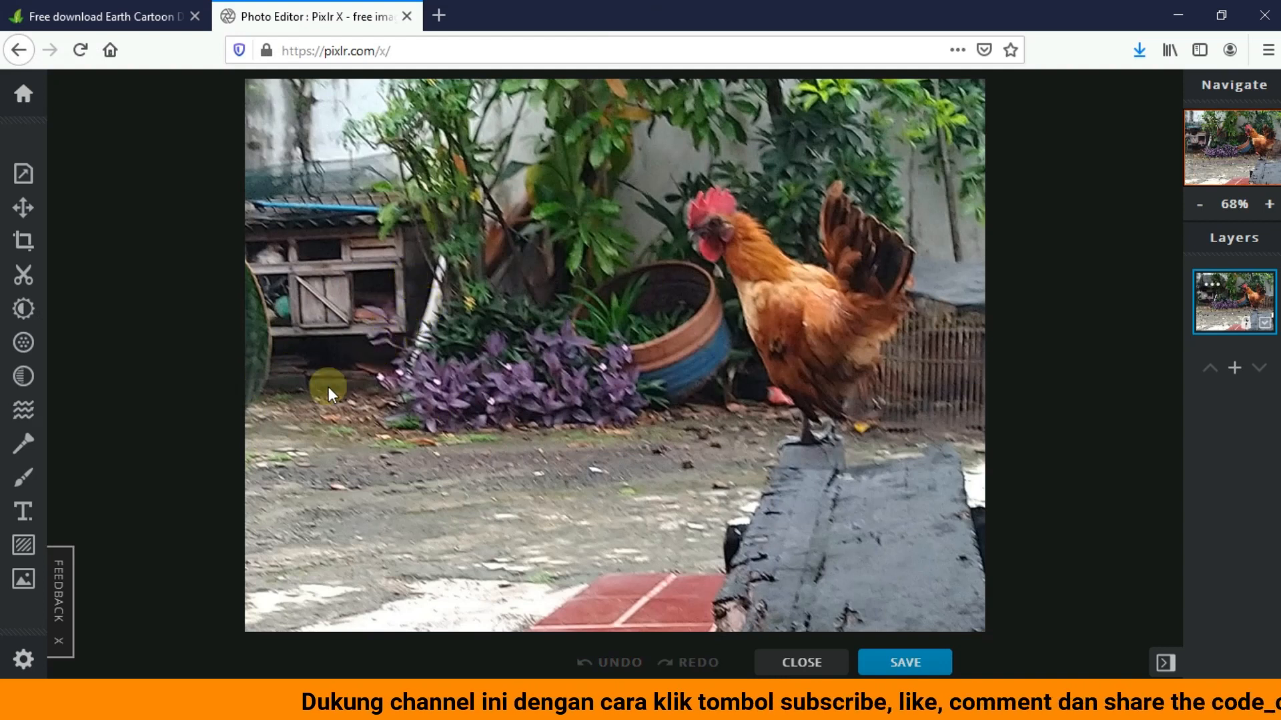
pyautogui.click(24, 275)
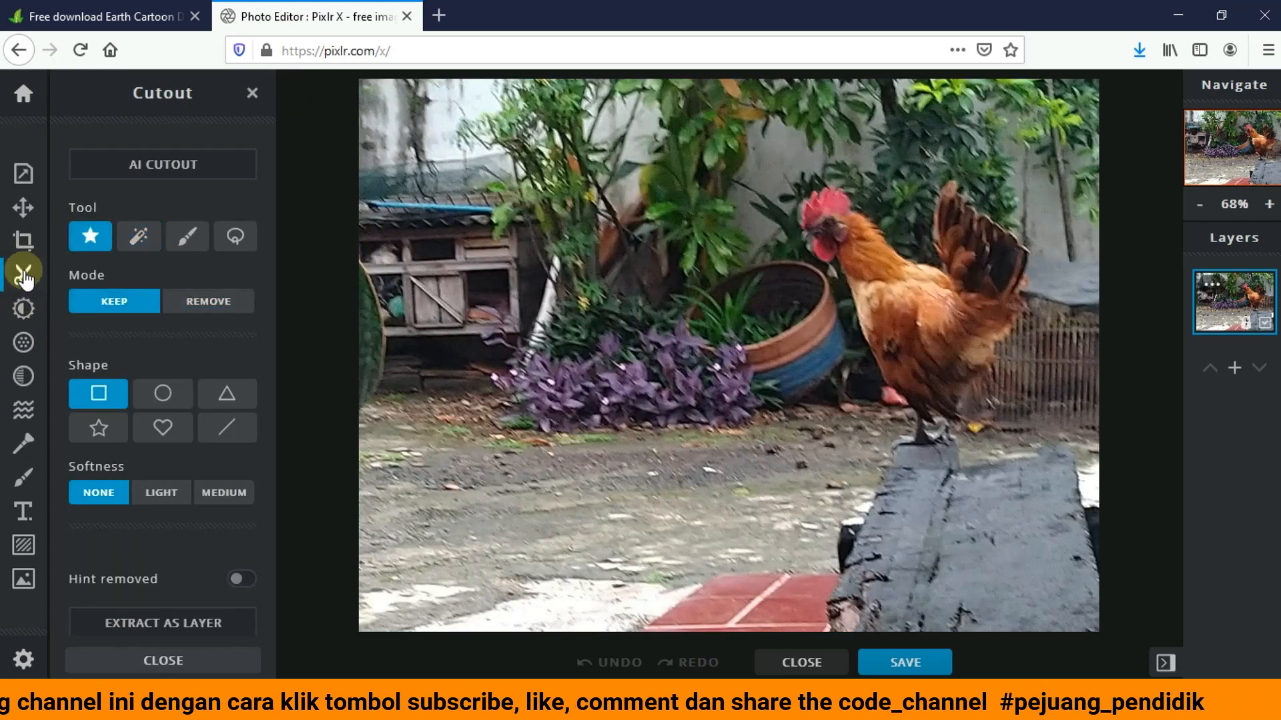
# Try removing the ground in the rooster photo with Magic Cutout in Remove mode, and undo the removals.
pyautogui.click(137, 240)
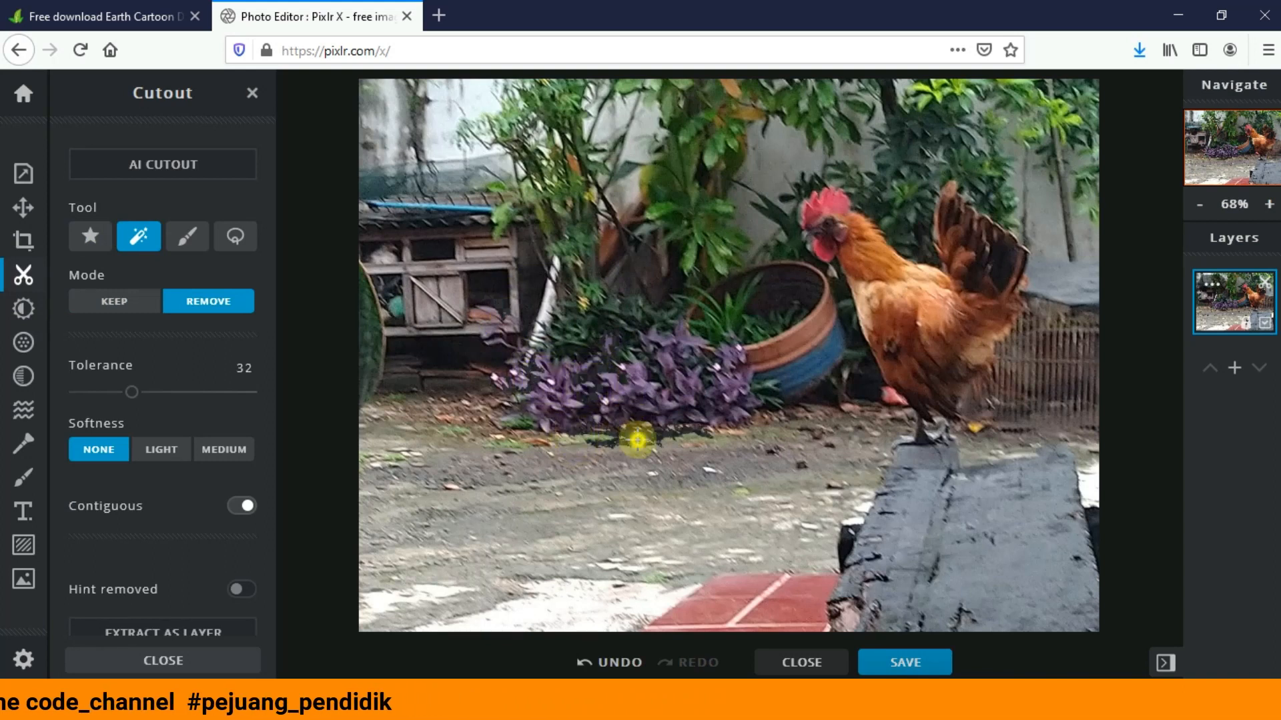
pyautogui.click(635, 517)
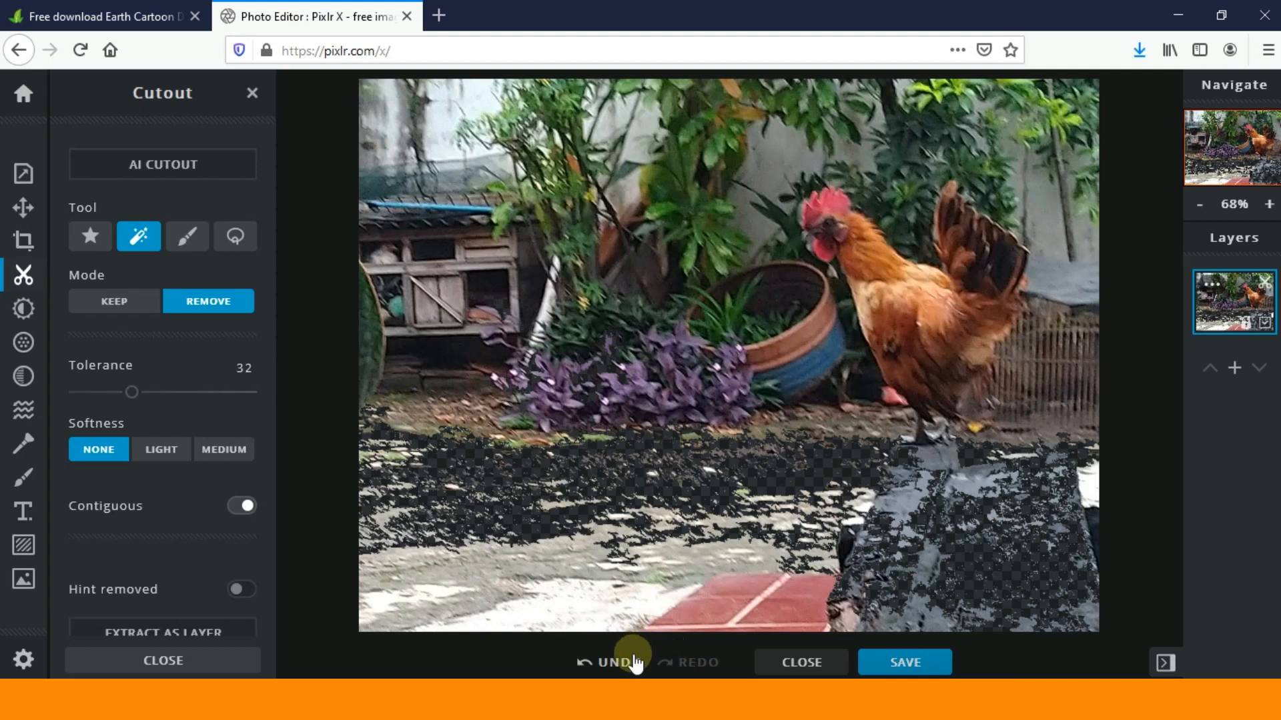
pyautogui.click(634, 663)
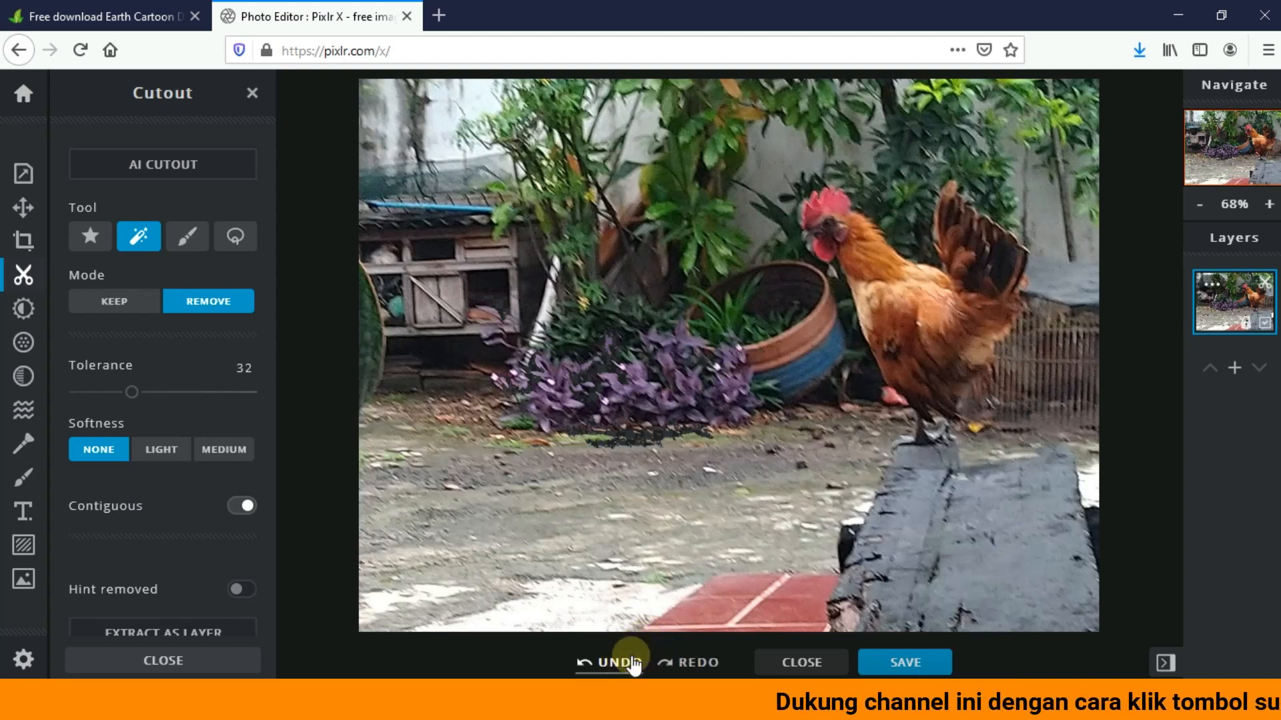
pyautogui.click(632, 662)
pyautogui.click(632, 663)
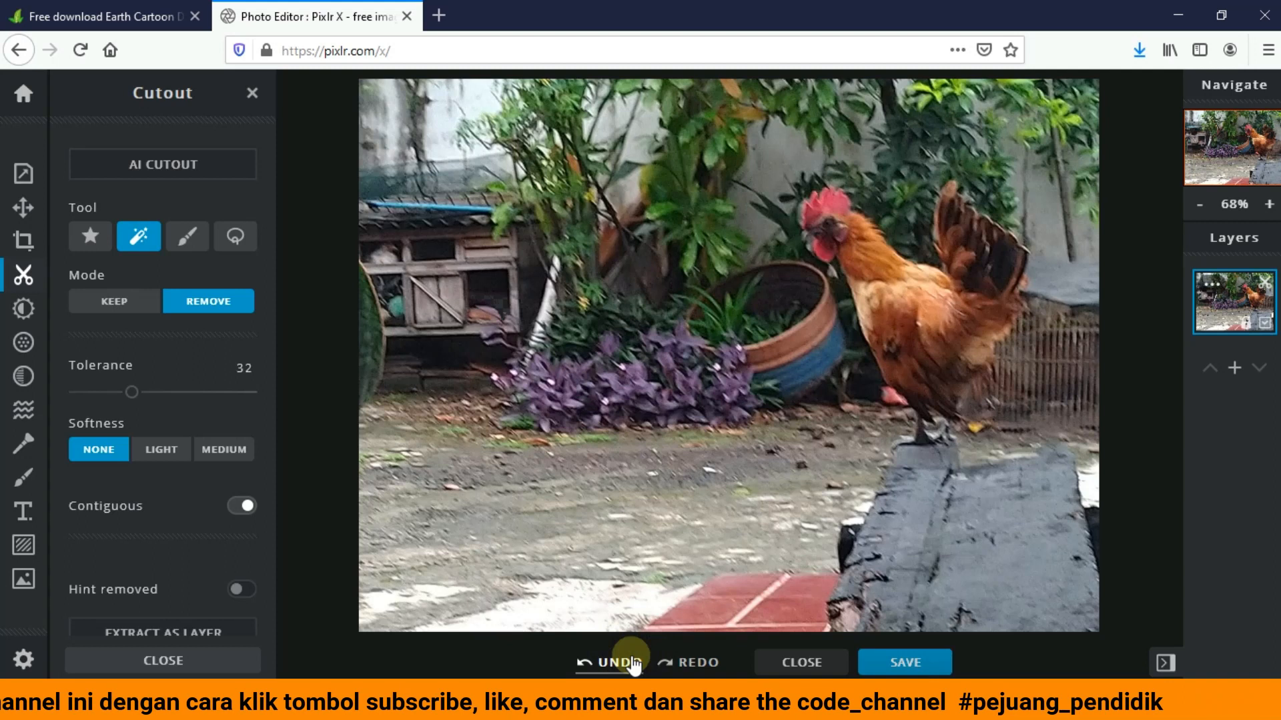
pyautogui.click(633, 662)
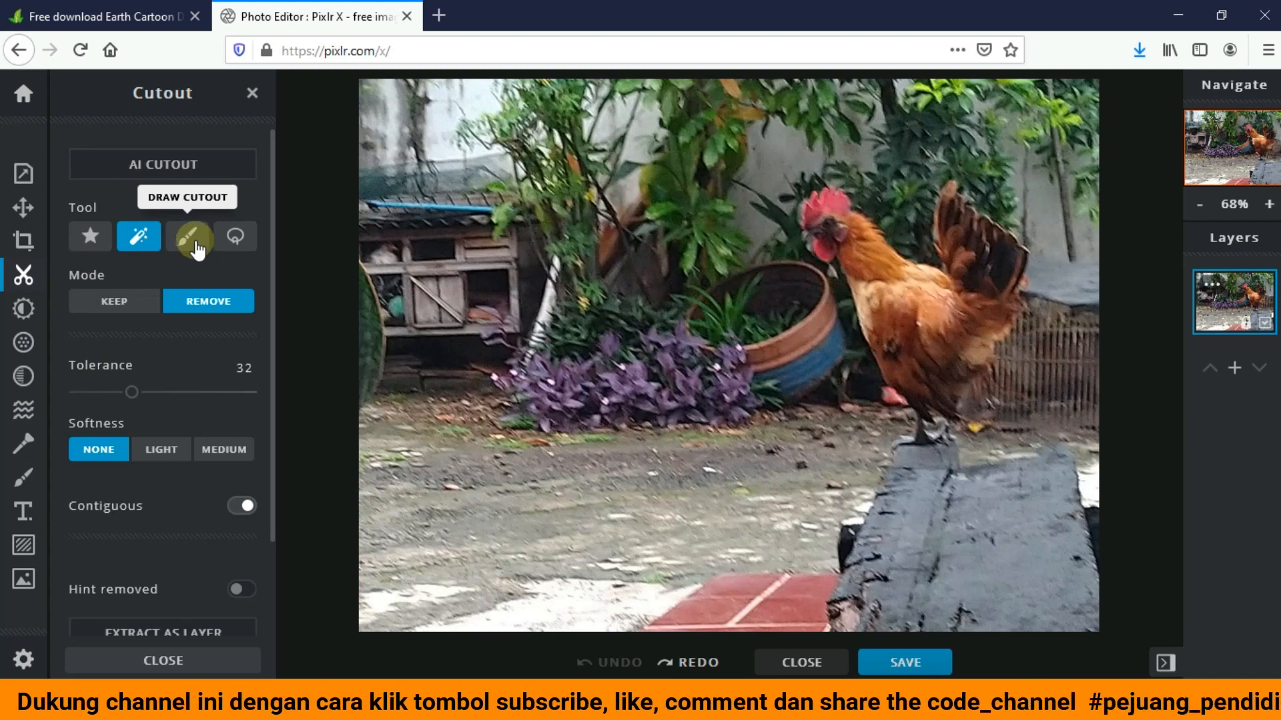
# Erase the bulk of the background around the rooster with Draw Cutout in Remove mode, using a 318 px brush.
pyautogui.click(190, 237)
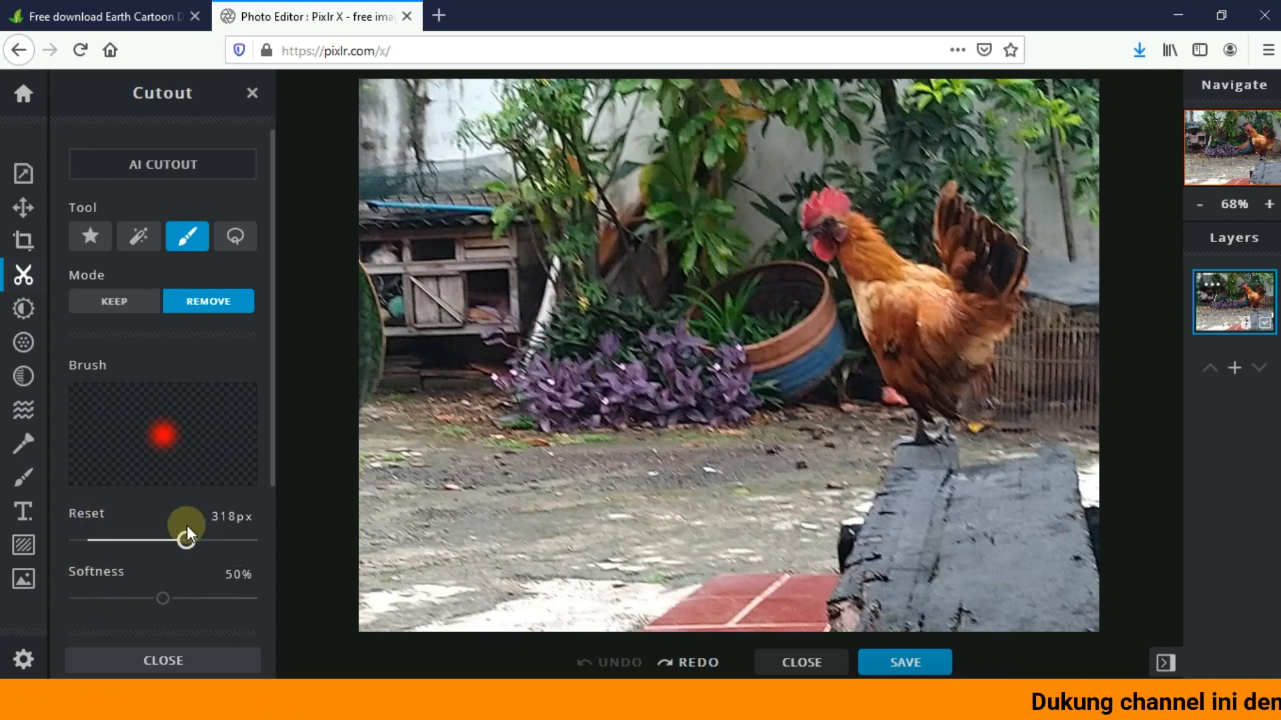
pyautogui.moveTo(448, 363)
pyautogui.mouseDown()
pyautogui.moveTo(452, 280)
pyautogui.moveTo(459, 461)
pyautogui.moveTo(438, 465)
pyautogui.moveTo(438, 499)
pyautogui.moveTo(408, 465)
pyautogui.moveTo(409, 552)
pyautogui.mouseUp()
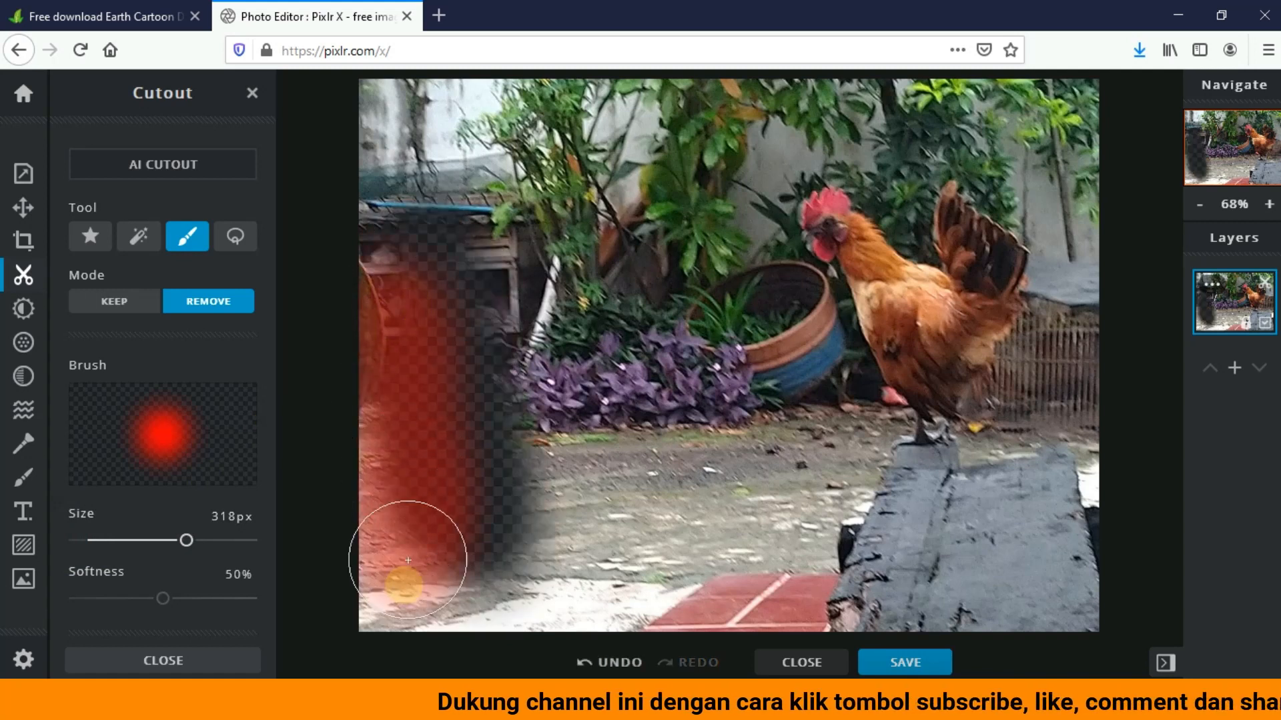
pyautogui.moveTo(423, 315)
pyautogui.mouseDown()
pyautogui.moveTo(362, 146)
pyautogui.moveTo(540, 404)
pyautogui.moveTo(599, 410)
pyautogui.moveTo(636, 459)
pyautogui.moveTo(615, 349)
pyautogui.moveTo(734, 455)
pyautogui.moveTo(729, 384)
pyautogui.moveTo(798, 421)
pyautogui.moveTo(795, 498)
pyautogui.moveTo(760, 524)
pyautogui.mouseUp()
pyautogui.moveTo(543, 429); pyautogui.dragTo(529, 529)
pyautogui.moveTo(351, 400); pyautogui.dragTo(406, 587)
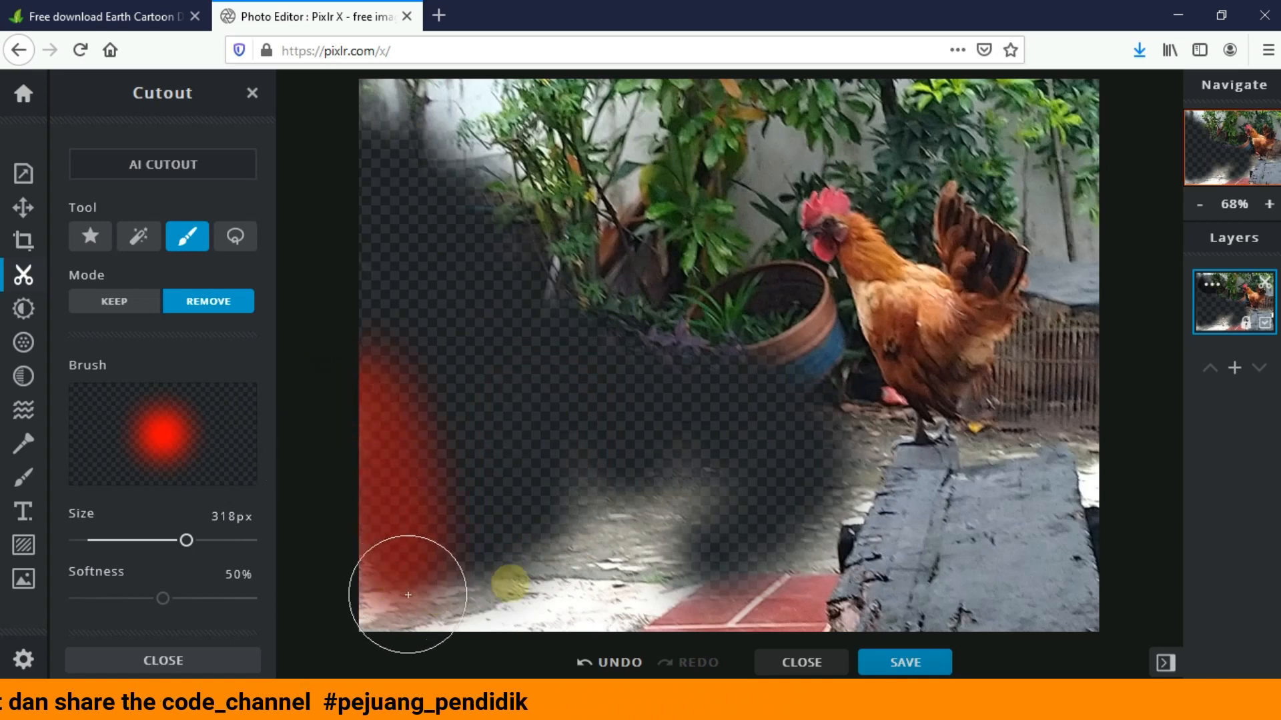
pyautogui.moveTo(600, 501); pyautogui.dragTo(658, 571)
pyautogui.moveTo(745, 515)
pyautogui.mouseDown()
pyautogui.moveTo(668, 547)
pyautogui.moveTo(399, 599)
pyautogui.mouseUp()
pyautogui.moveTo(385, 122); pyautogui.dragTo(492, 163)
pyautogui.moveTo(434, 129)
pyautogui.mouseDown()
pyautogui.moveTo(573, 130)
pyautogui.moveTo(687, 109)
pyautogui.moveTo(1084, 105)
pyautogui.moveTo(1129, 223)
pyautogui.moveTo(1101, 423)
pyautogui.moveTo(1072, 441)
pyautogui.moveTo(1041, 581)
pyautogui.moveTo(758, 558)
pyautogui.moveTo(555, 512)
pyautogui.moveTo(458, 166)
pyautogui.moveTo(595, 163)
pyautogui.moveTo(601, 114)
pyautogui.moveTo(709, 334)
pyautogui.moveTo(687, 194)
pyautogui.moveTo(507, 400)
pyautogui.mouseUp()
pyautogui.moveTo(382, 561)
pyautogui.mouseDown()
pyautogui.moveTo(368, 528)
pyautogui.moveTo(658, 592)
pyautogui.moveTo(909, 566)
pyautogui.moveTo(852, 592)
pyautogui.moveTo(1051, 589)
pyautogui.moveTo(898, 529)
pyautogui.moveTo(833, 487)
pyautogui.mouseUp()
pyautogui.moveTo(790, 447)
pyautogui.mouseDown()
pyautogui.moveTo(729, 294)
pyautogui.moveTo(577, 265)
pyautogui.moveTo(709, 166)
pyautogui.moveTo(772, 374)
pyautogui.moveTo(855, 496)
pyautogui.mouseUp()
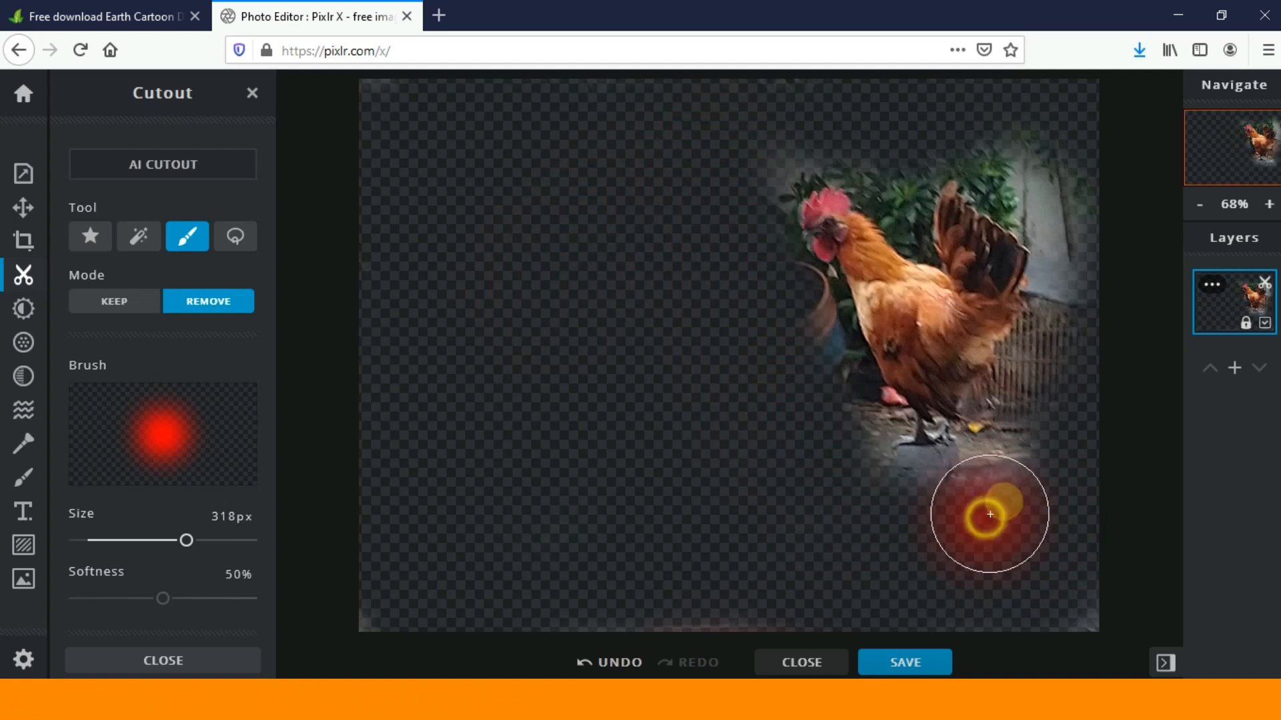
pyautogui.moveTo(990, 515); pyautogui.dragTo(1035, 450)
pyautogui.moveTo(1068, 186)
pyautogui.mouseDown()
pyautogui.moveTo(1015, 129)
pyautogui.moveTo(980, 128)
pyautogui.mouseUp()
pyautogui.moveTo(895, 118)
pyautogui.mouseDown()
pyautogui.moveTo(641, 105)
pyautogui.moveTo(371, 131)
pyautogui.moveTo(389, 352)
pyautogui.moveTo(444, 610)
pyautogui.moveTo(404, 621)
pyautogui.moveTo(413, 597)
pyautogui.mouseUp()
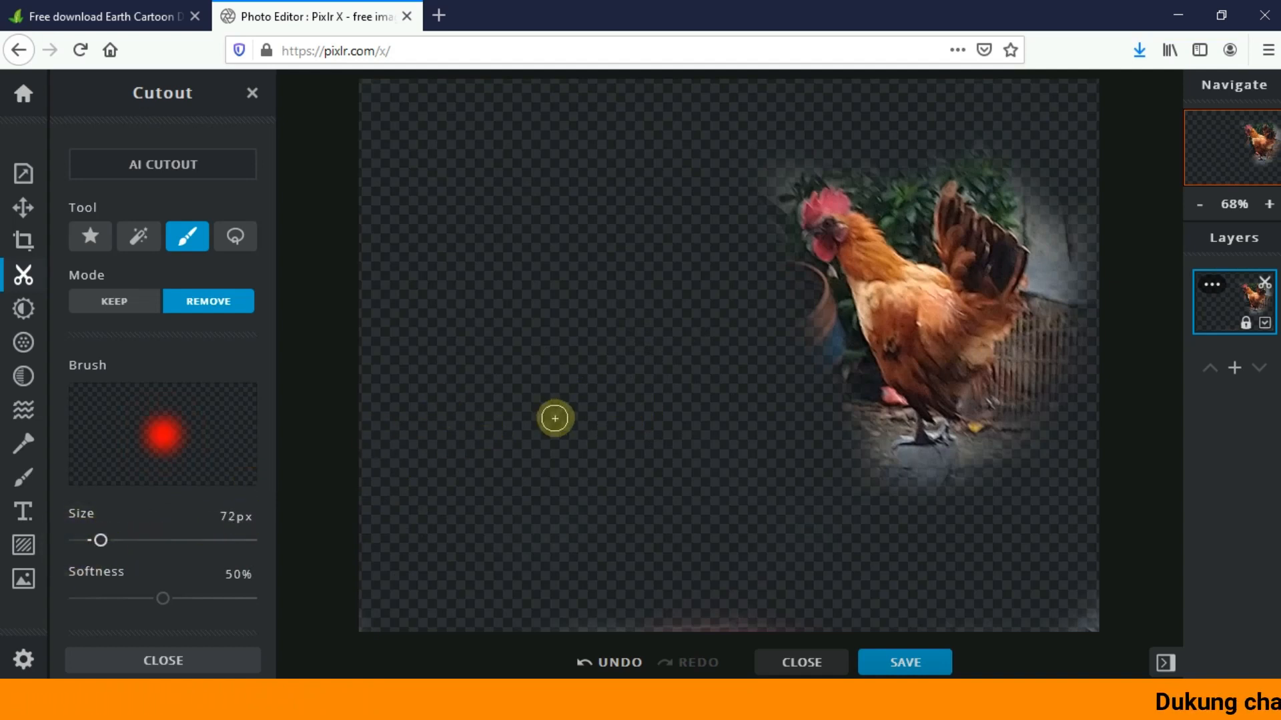
# Trace closely around the rooster's body, feet, head and tail with a 72 px Draw Cutout brush to remove the adjoining background.
pyautogui.moveTo(1065, 259)
pyautogui.mouseDown()
pyautogui.moveTo(1074, 325)
pyautogui.moveTo(1057, 351)
pyautogui.moveTo(1022, 336)
pyautogui.mouseUp()
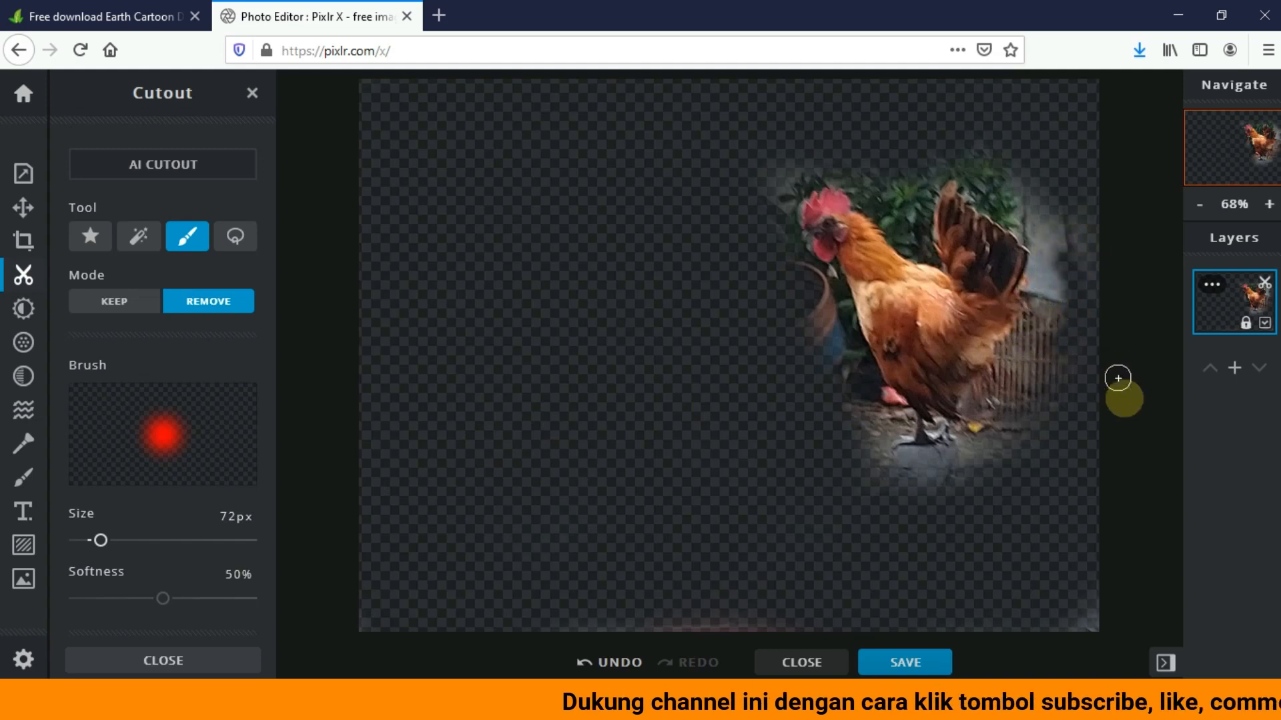
pyautogui.moveTo(1039, 339)
pyautogui.mouseDown()
pyautogui.moveTo(1002, 407)
pyautogui.moveTo(979, 418)
pyautogui.moveTo(975, 471)
pyautogui.moveTo(937, 480)
pyautogui.moveTo(885, 466)
pyautogui.moveTo(867, 443)
pyautogui.moveTo(882, 427)
pyautogui.moveTo(905, 433)
pyautogui.moveTo(883, 404)
pyautogui.mouseUp()
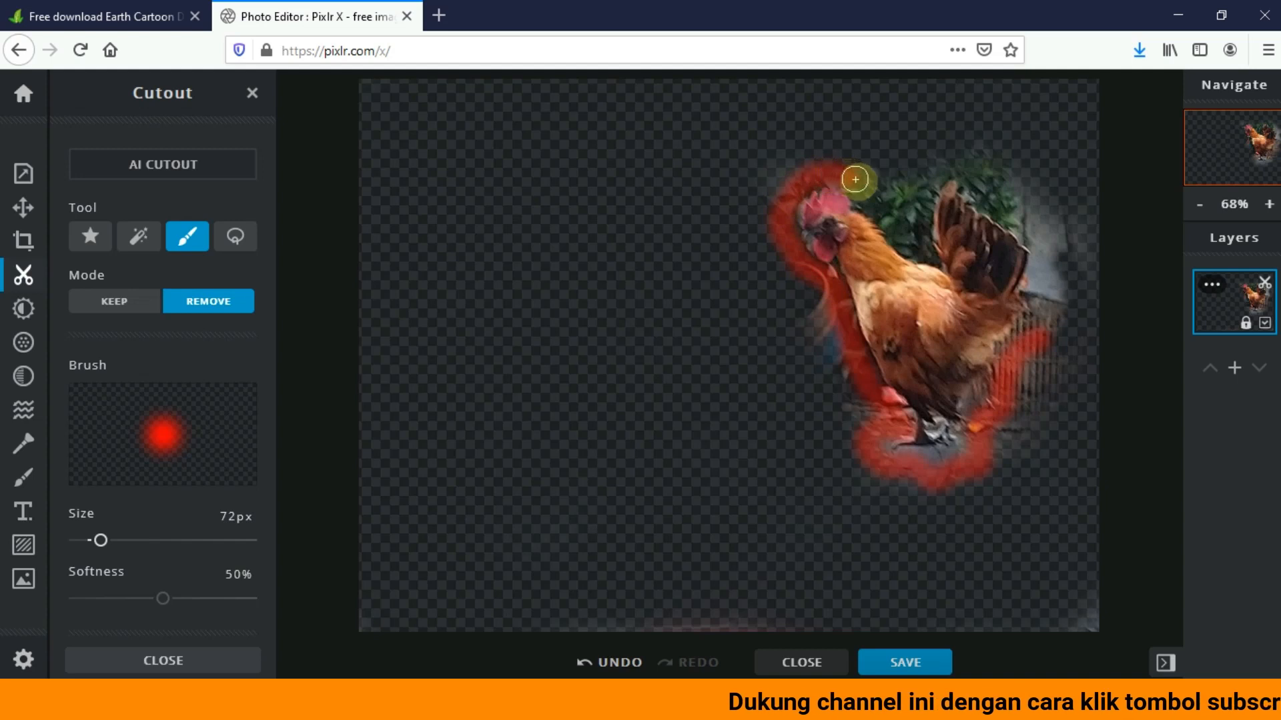
pyautogui.moveTo(864, 195); pyautogui.dragTo(925, 252)
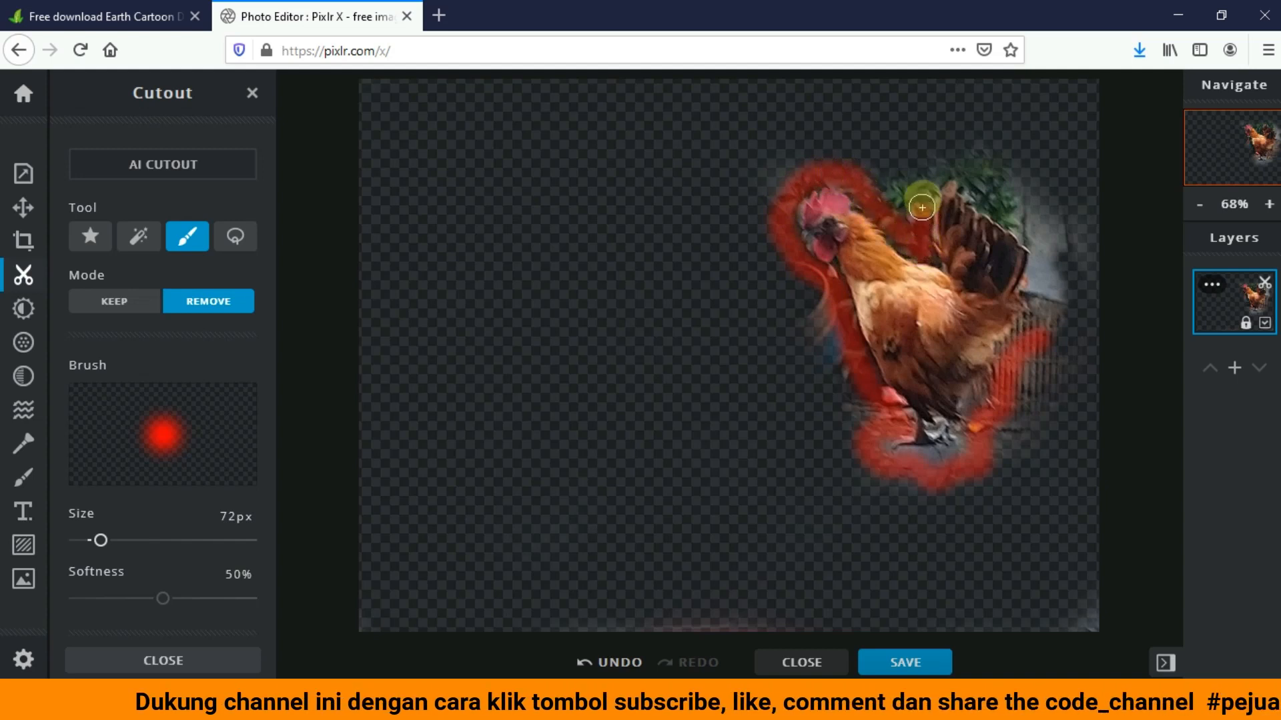
pyautogui.moveTo(934, 179)
pyautogui.mouseDown()
pyautogui.moveTo(1019, 221)
pyautogui.moveTo(1034, 280)
pyautogui.moveTo(1018, 341)
pyautogui.moveTo(1078, 366)
pyautogui.mouseUp()
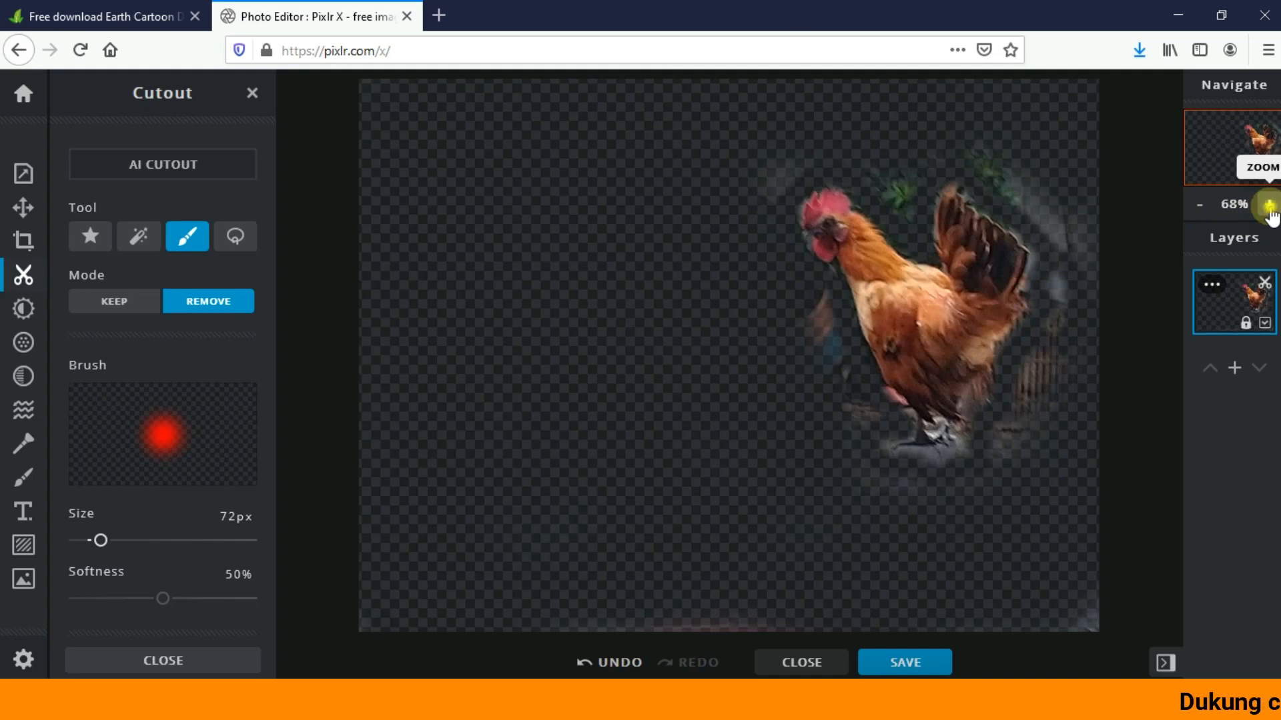
# Erase the leftover fence patches behind the rooster and the pot remnants in front of its chest.
pyautogui.click(1270, 207)
pyautogui.click(1269, 207)
pyautogui.click(1269, 207)
pyautogui.click(1270, 206)
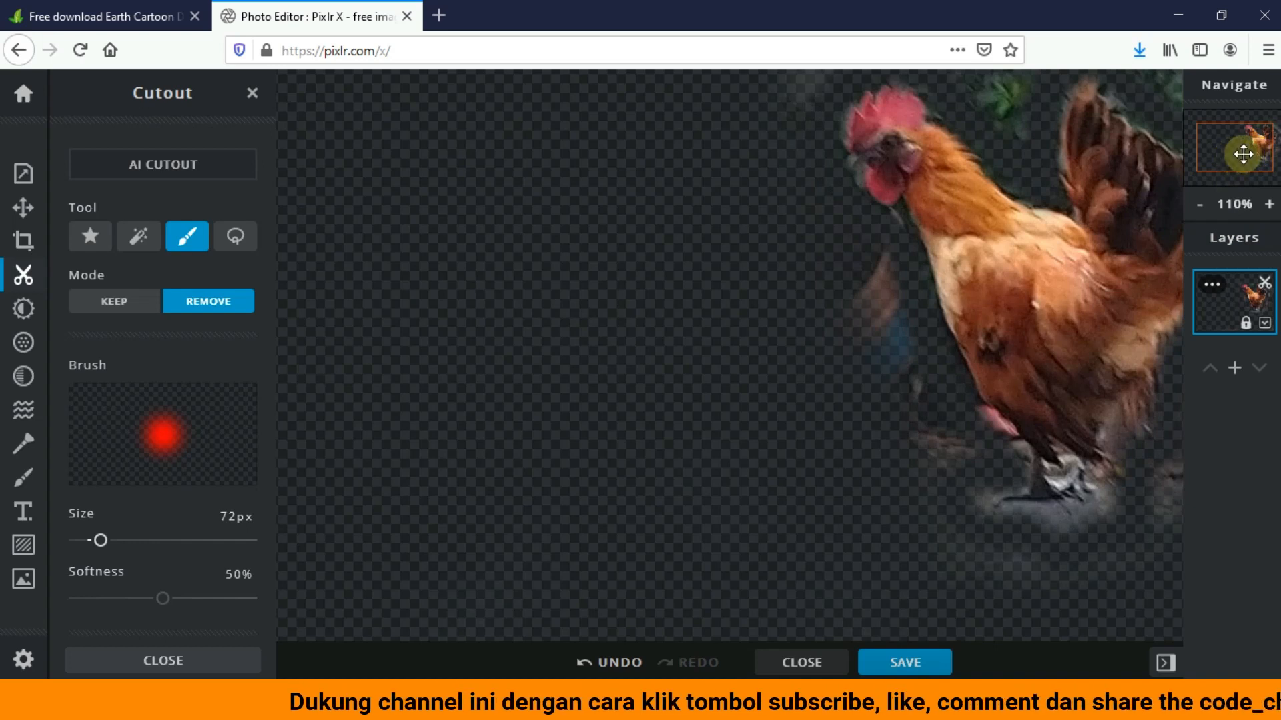
pyautogui.moveTo(1253, 152); pyautogui.dragTo(1266, 152)
pyautogui.click(1271, 205)
pyautogui.click(1271, 205)
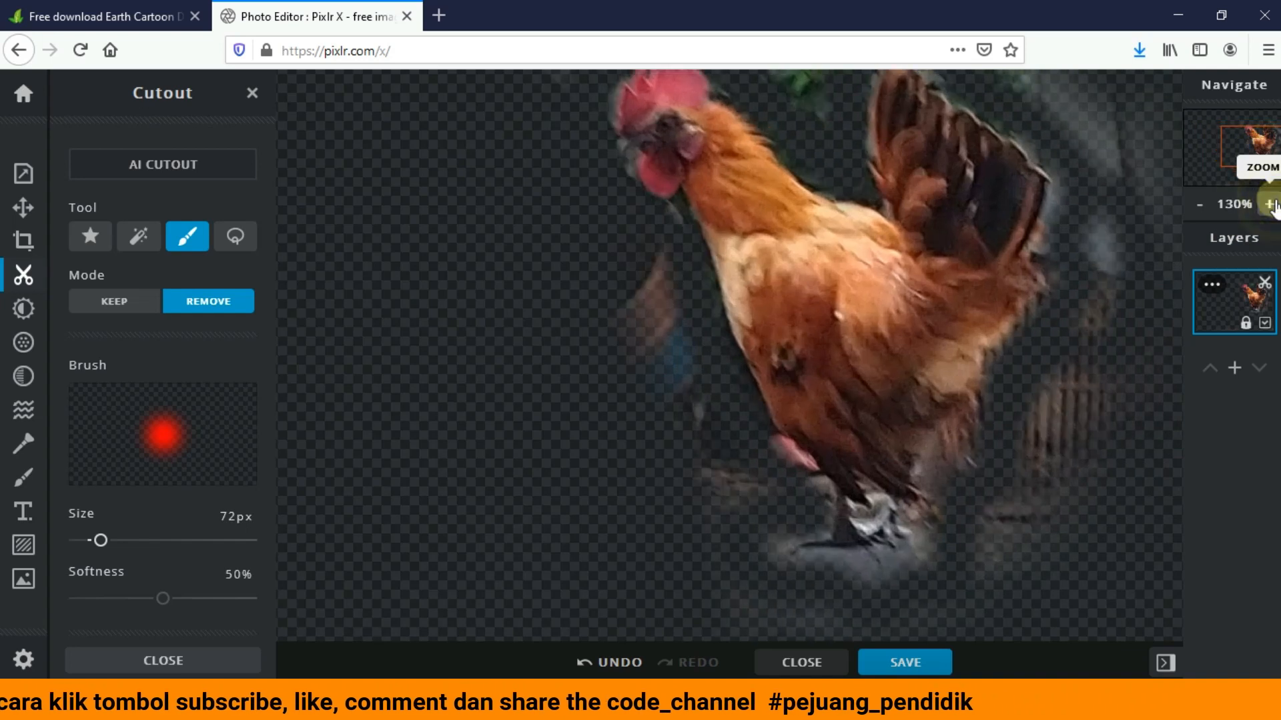
pyautogui.moveTo(1094, 249)
pyautogui.mouseDown()
pyautogui.moveTo(1107, 243)
pyautogui.moveTo(1101, 389)
pyautogui.moveTo(1067, 453)
pyautogui.mouseUp()
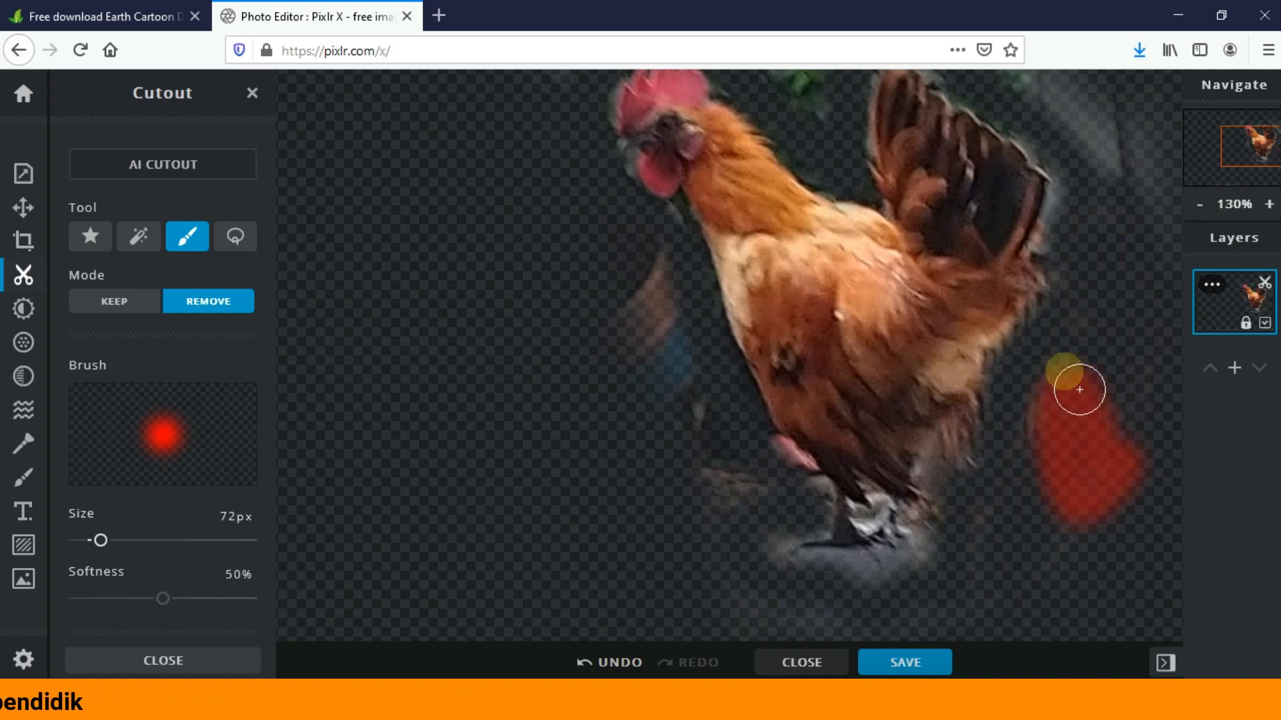
pyautogui.moveTo(1079, 389); pyautogui.dragTo(1076, 395)
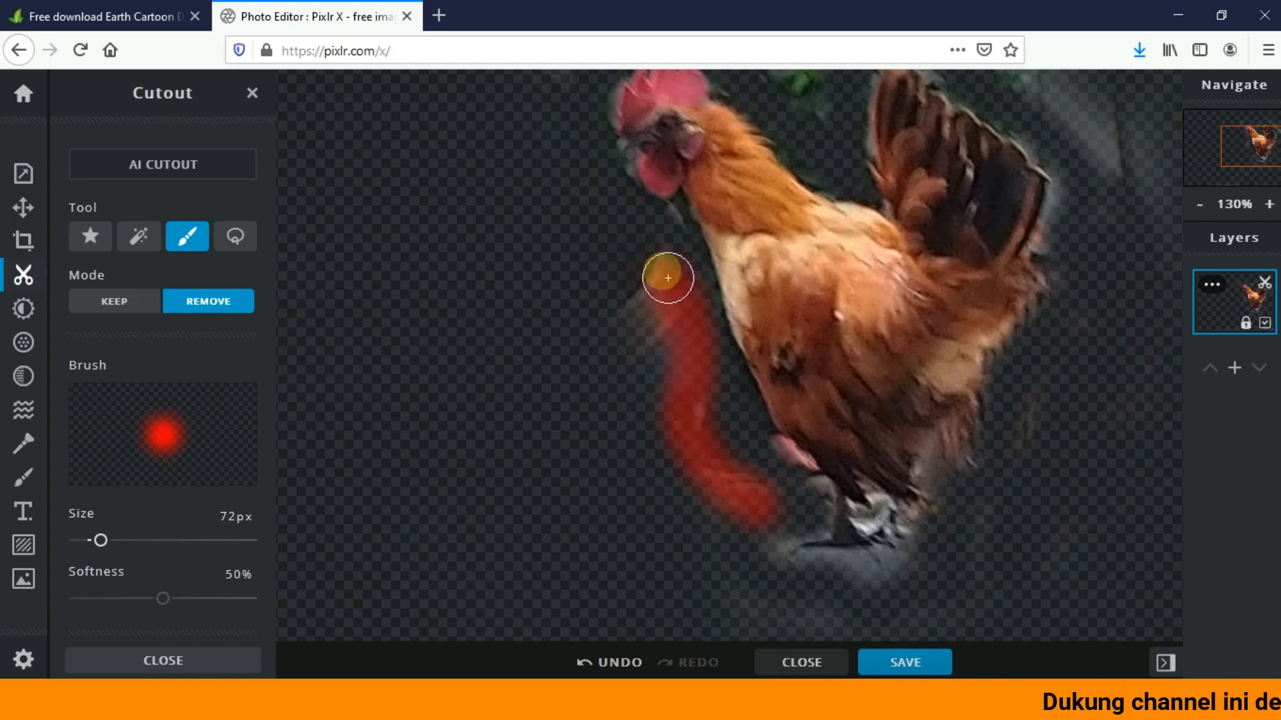
pyautogui.moveTo(668, 277); pyautogui.dragTo(657, 263)
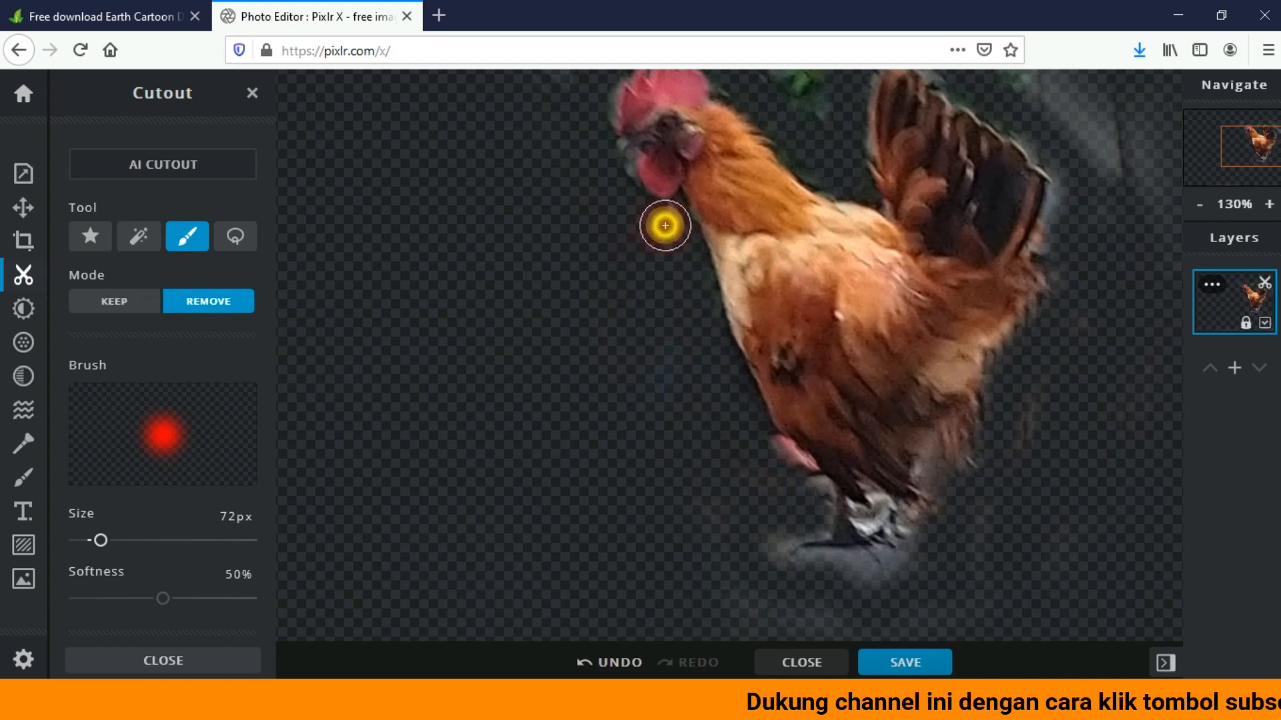
pyautogui.moveTo(1052, 458)
pyautogui.mouseDown()
pyautogui.moveTo(1054, 434)
pyautogui.moveTo(1038, 477)
pyautogui.mouseUp()
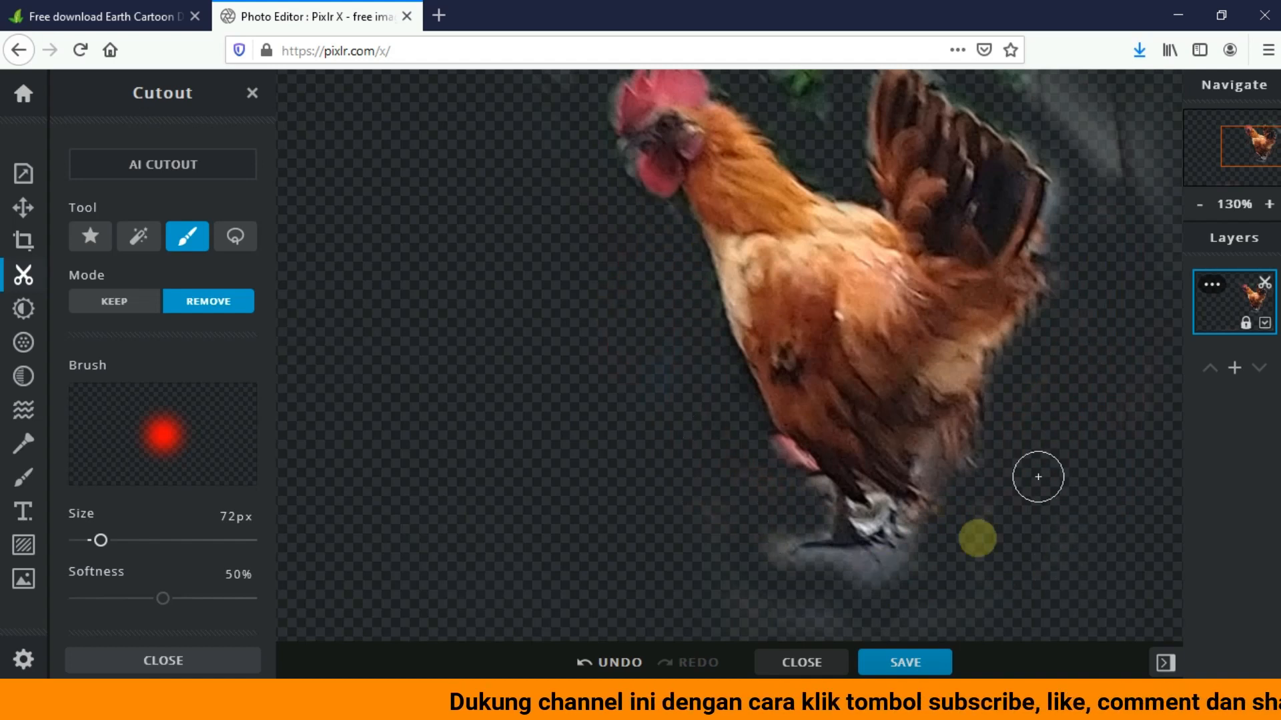
# Erase the leftover leaves and wall patches above the rooster's back and around its tail and head.
pyautogui.scroll(-1, 1081, 420)
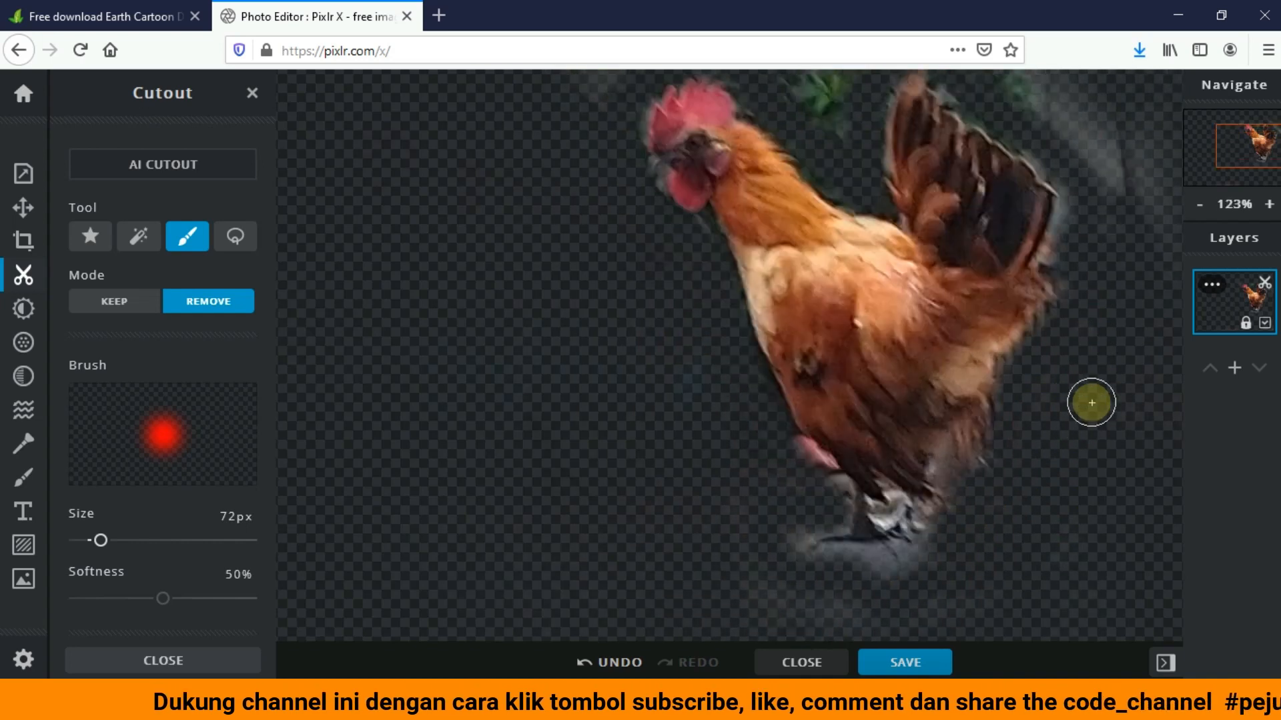
pyautogui.moveTo(1229, 137)
pyautogui.mouseDown()
pyautogui.moveTo(1223, 157)
pyautogui.moveTo(1229, 132)
pyautogui.mouseUp()
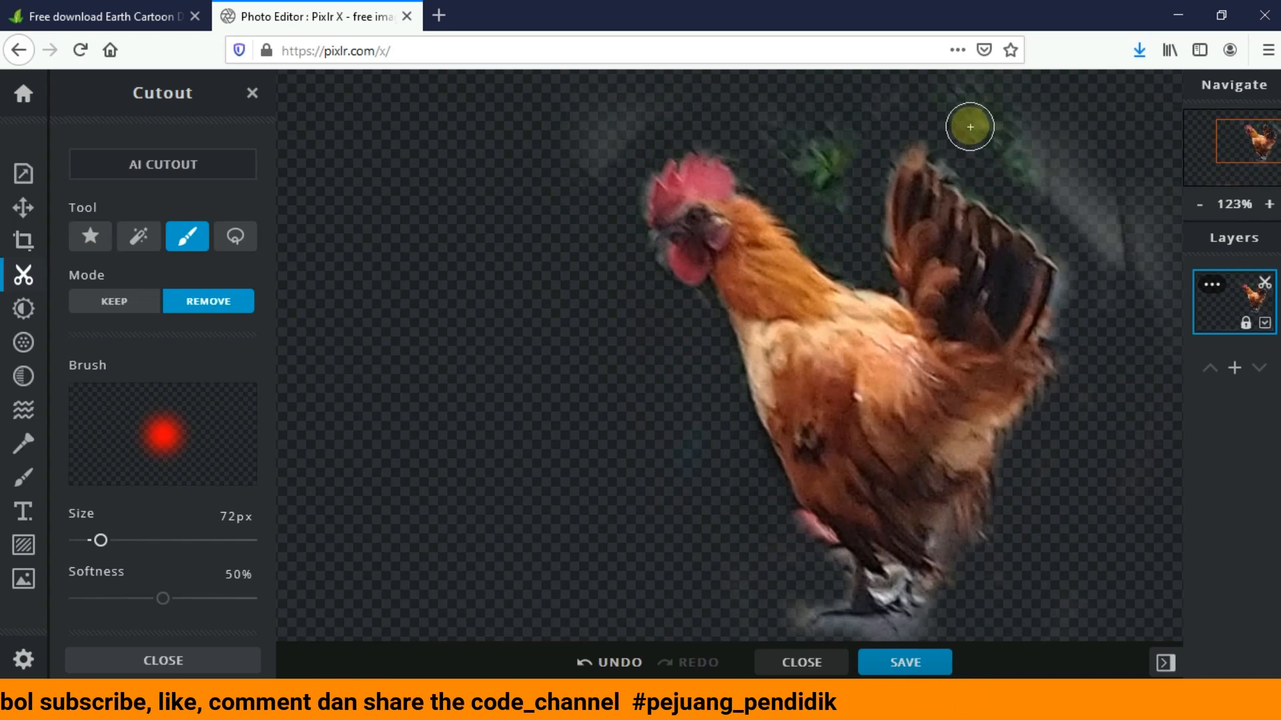
pyautogui.moveTo(1099, 186)
pyautogui.mouseDown()
pyautogui.moveTo(1126, 285)
pyautogui.moveTo(1100, 184)
pyautogui.moveTo(1152, 297)
pyautogui.mouseUp()
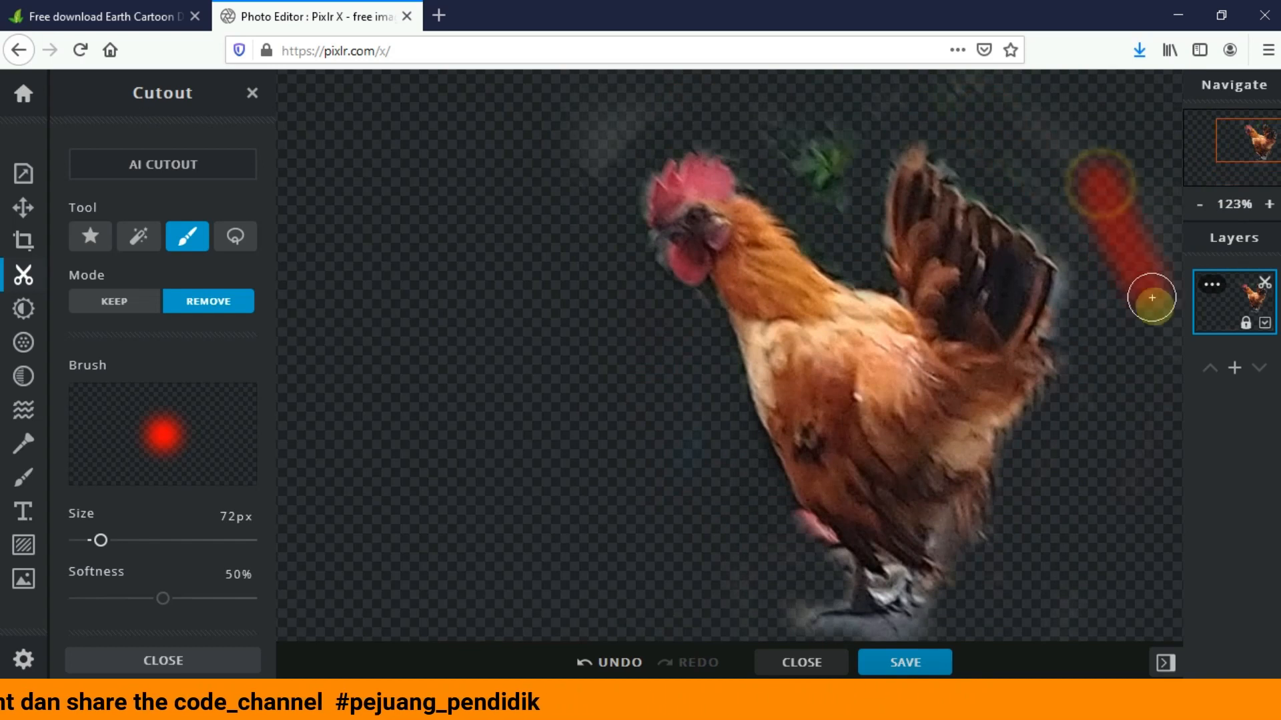
pyautogui.moveTo(894, 102)
pyautogui.mouseDown()
pyautogui.moveTo(823, 171)
pyautogui.moveTo(798, 142)
pyautogui.mouseUp()
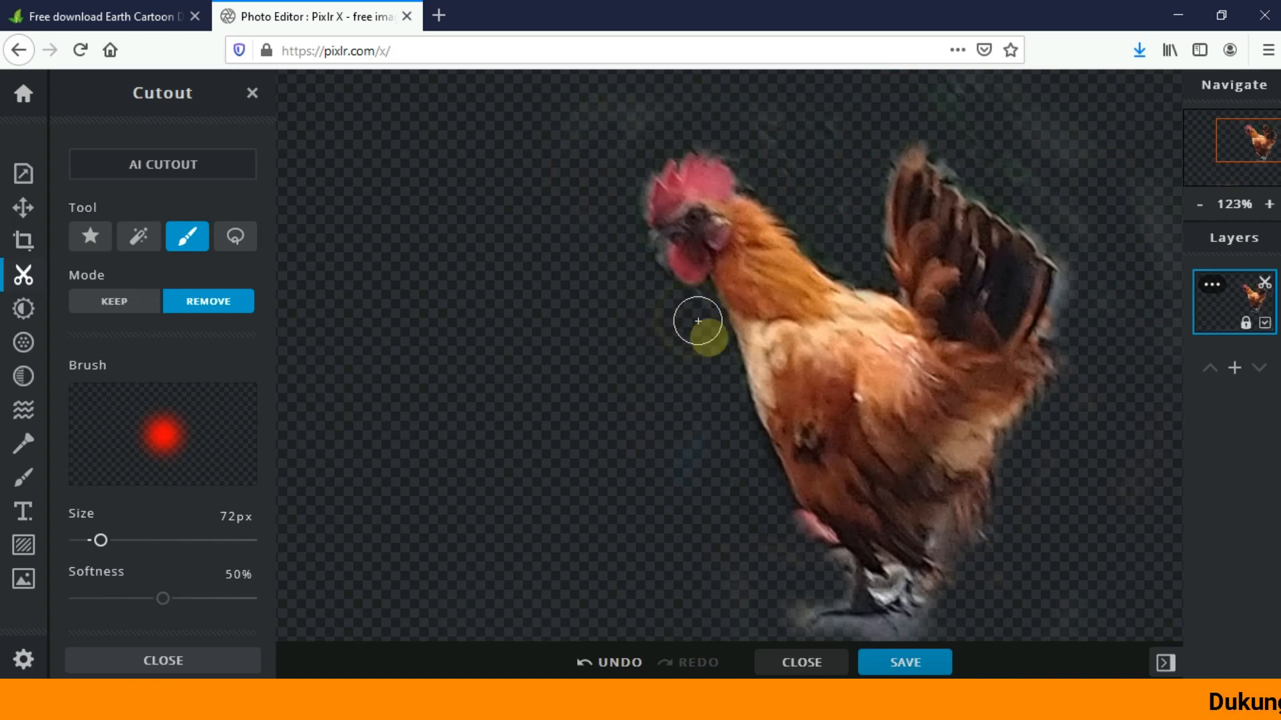
# Clean the remaining faint background haze along the rooster's tail, back, feet and head with the 72 px brush.
pyautogui.scroll(-1, 703, 411)
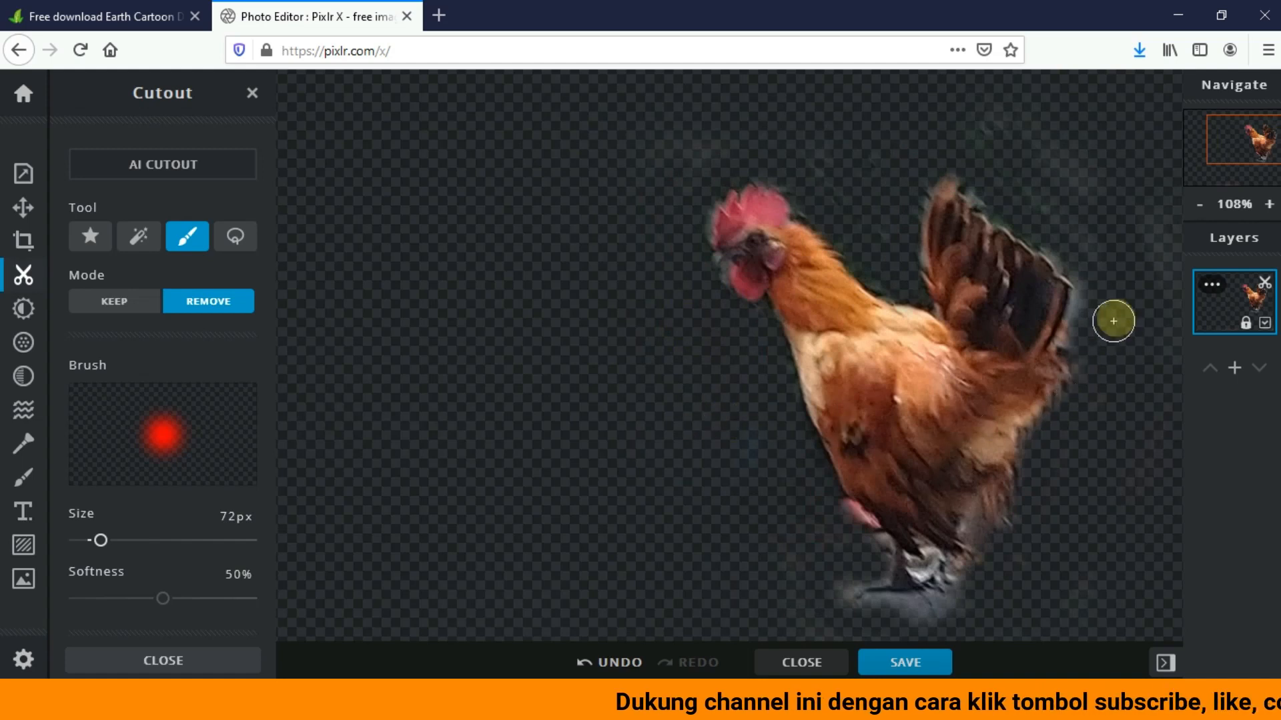
pyautogui.moveTo(1067, 206)
pyautogui.mouseDown()
pyautogui.moveTo(963, 134)
pyautogui.moveTo(1023, 186)
pyautogui.mouseUp()
pyautogui.moveTo(1087, 260)
pyautogui.mouseDown()
pyautogui.moveTo(1075, 320)
pyautogui.moveTo(1094, 374)
pyautogui.moveTo(1074, 442)
pyautogui.moveTo(1009, 549)
pyautogui.moveTo(948, 616)
pyautogui.moveTo(873, 618)
pyautogui.moveTo(840, 603)
pyautogui.mouseUp()
pyautogui.moveTo(701, 227); pyautogui.dragTo(699, 297)
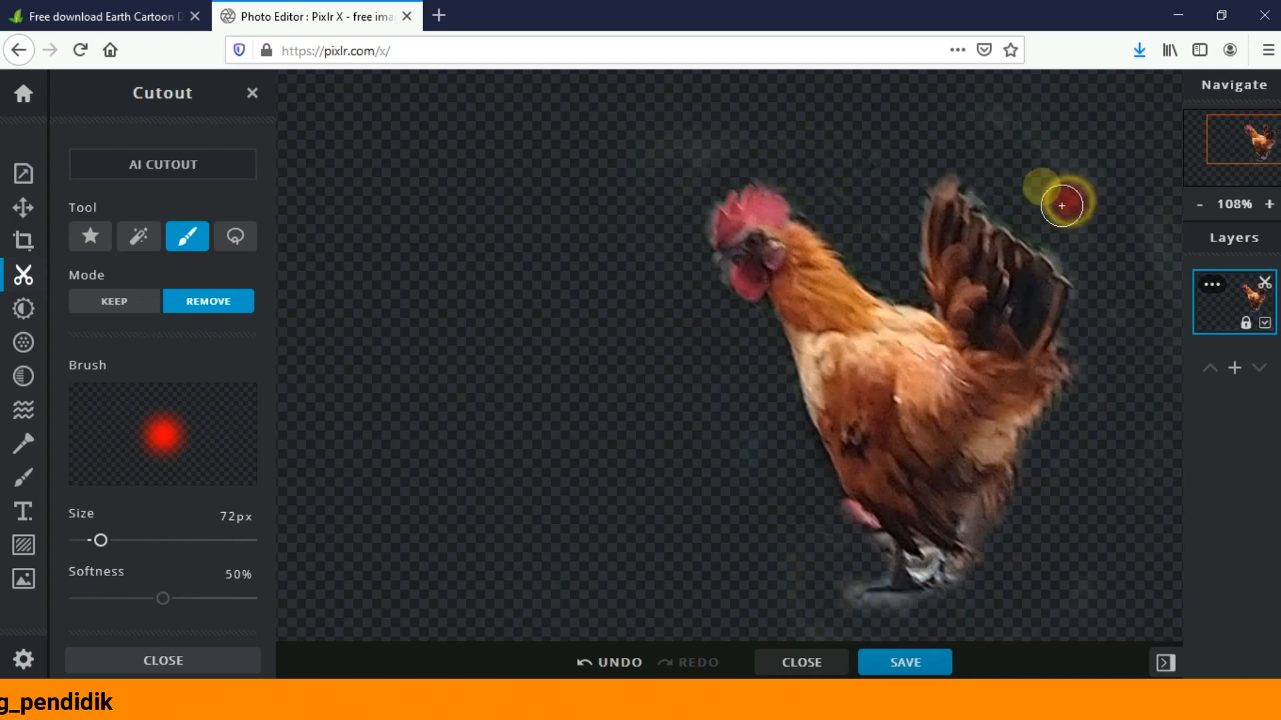
pyautogui.moveTo(1128, 279); pyautogui.dragTo(1126, 300)
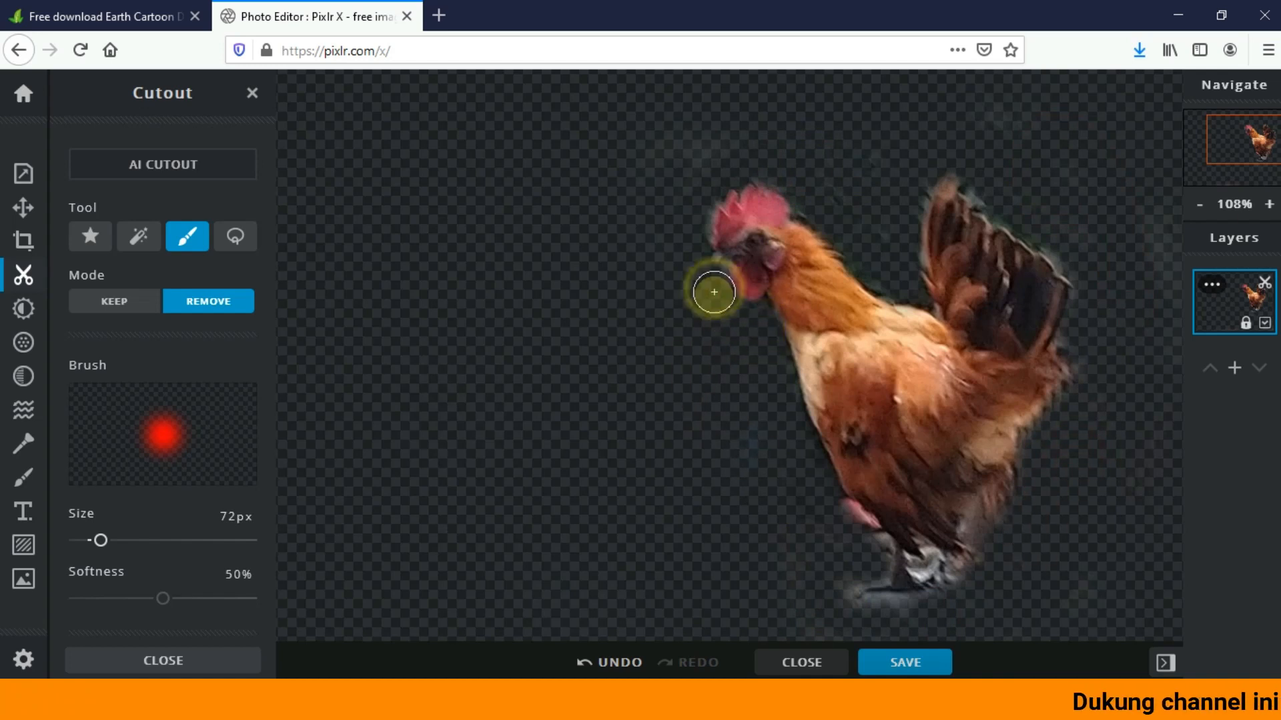
pyautogui.moveTo(1077, 163)
pyautogui.mouseDown()
pyautogui.moveTo(1166, 233)
pyautogui.moveTo(1127, 420)
pyautogui.mouseUp()
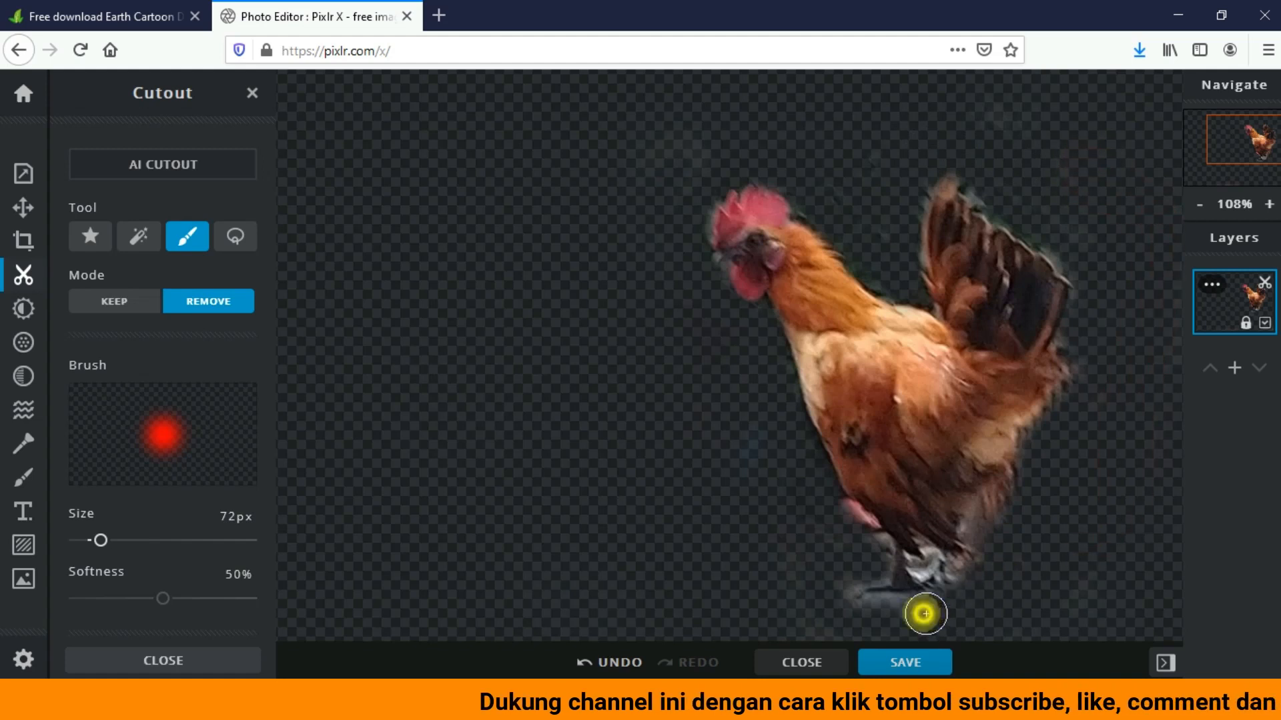
pyautogui.moveTo(821, 538)
pyautogui.mouseDown()
pyautogui.moveTo(838, 514)
pyautogui.moveTo(863, 538)
pyautogui.moveTo(856, 524)
pyautogui.mouseUp()
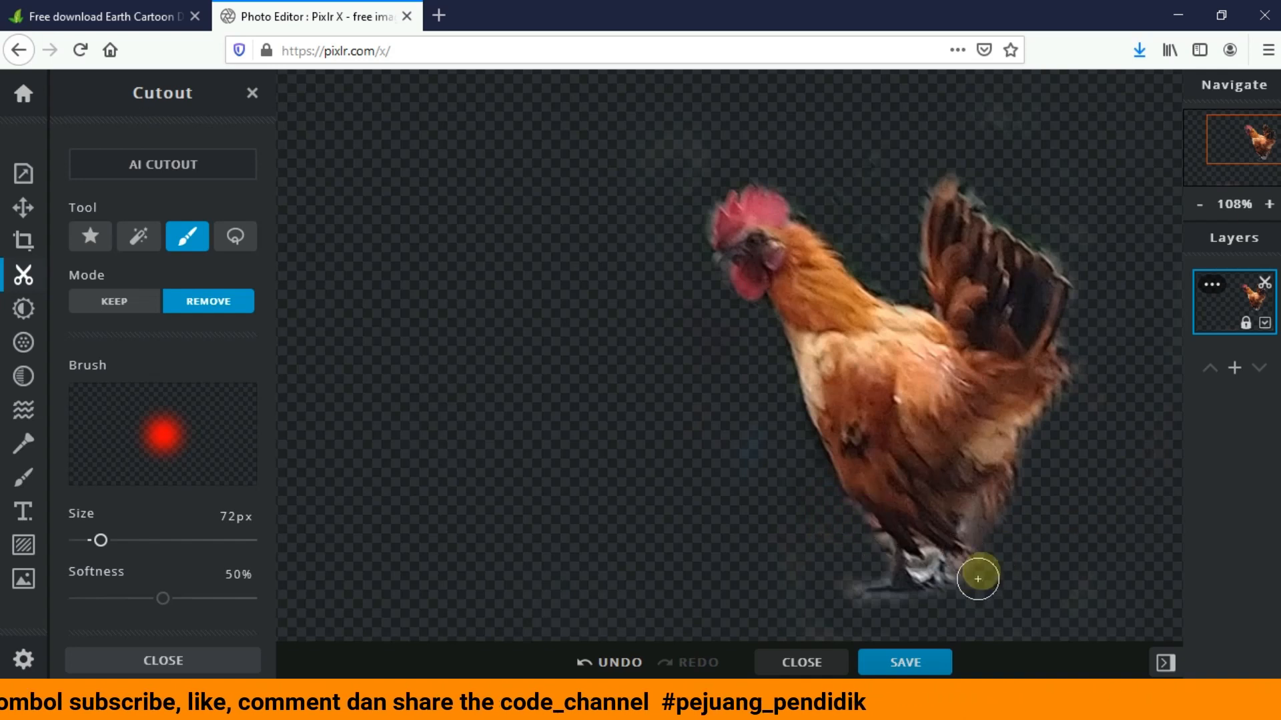
# Reduce the cutout brush to 40 px and erase the faint haze along the rooster's tail and beneath its feet.
pyautogui.moveTo(100, 540); pyautogui.dragTo(89, 541)
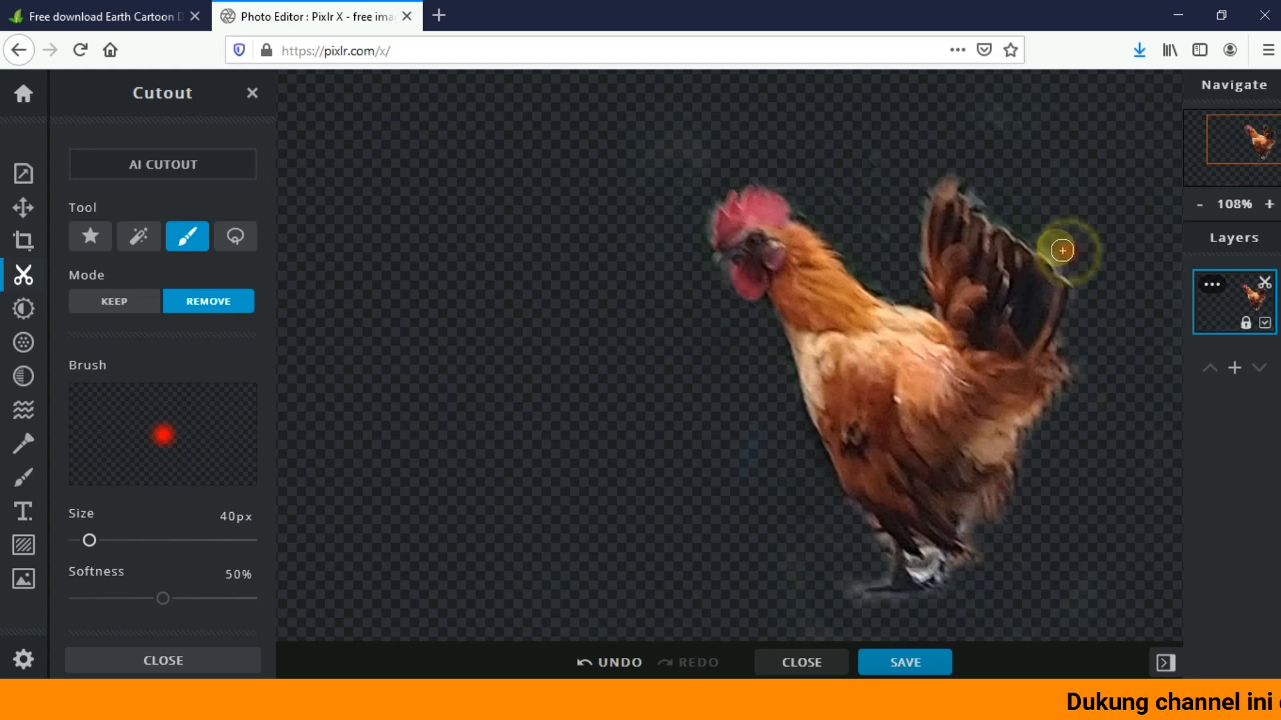
pyautogui.moveTo(979, 191); pyautogui.dragTo(978, 192)
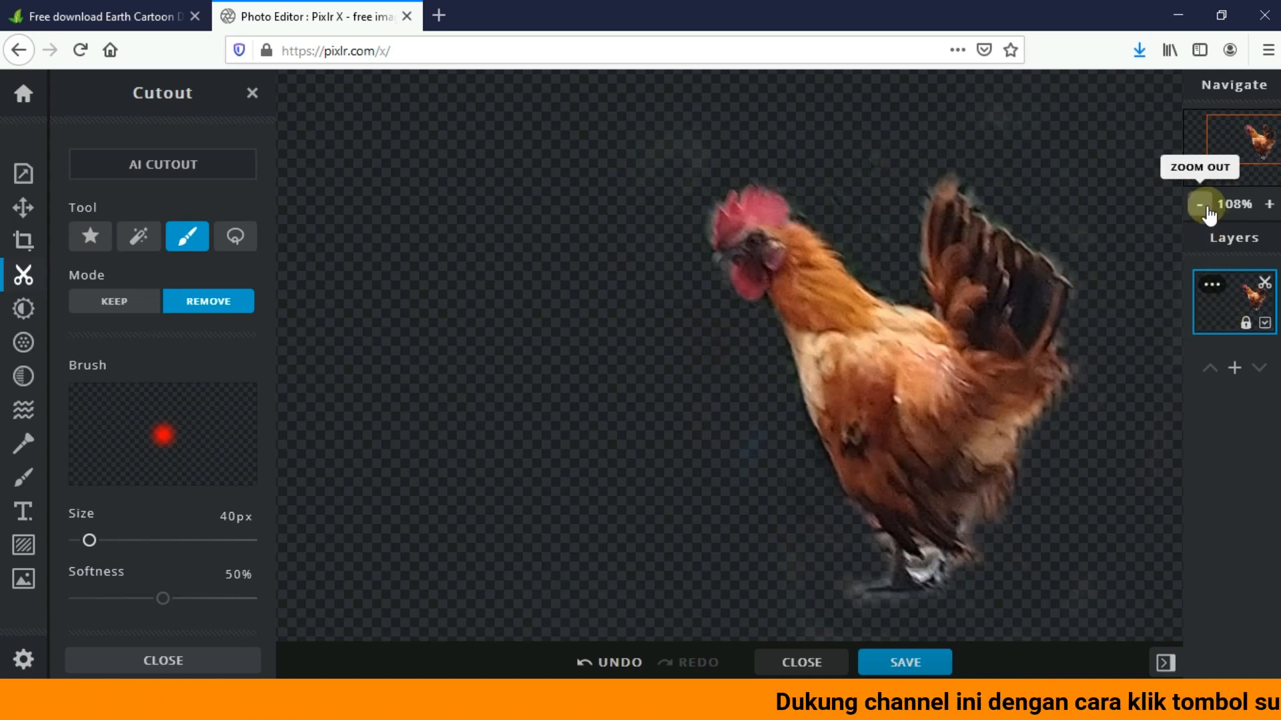
pyautogui.click(1200, 204)
pyautogui.click(1200, 205)
pyautogui.click(1200, 205)
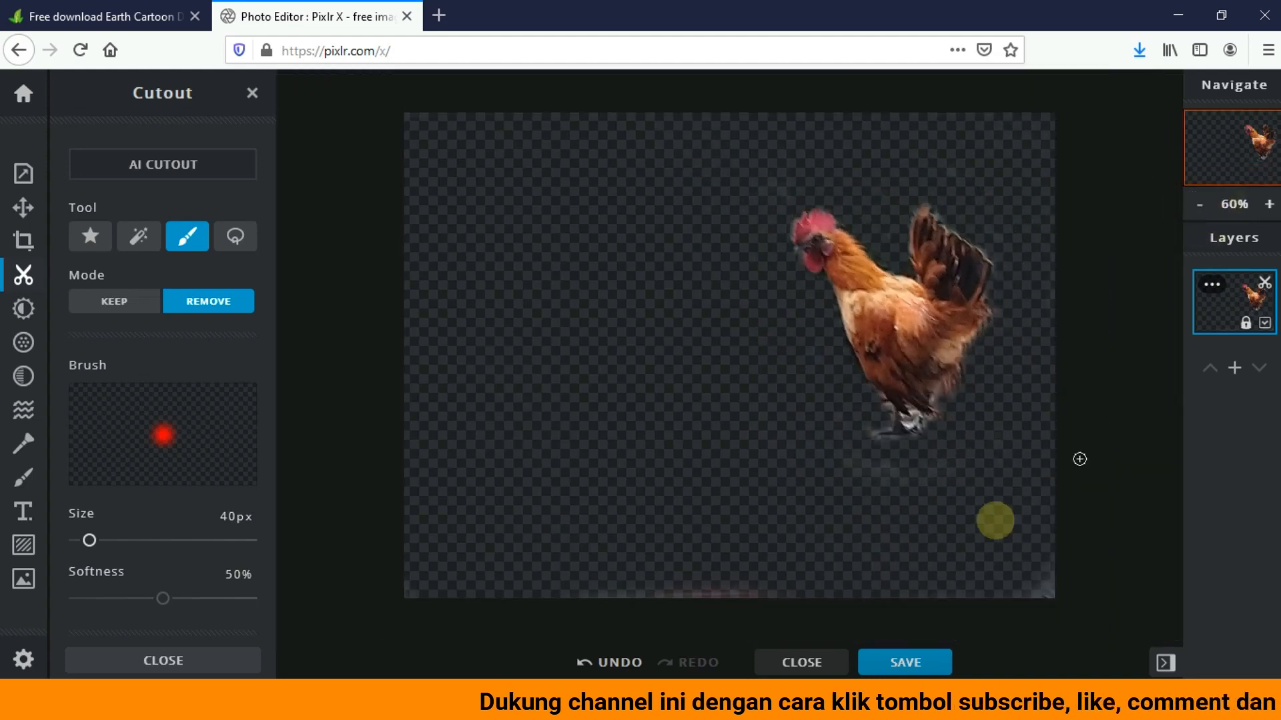
pyautogui.moveTo(941, 466)
pyautogui.mouseDown()
pyautogui.moveTo(875, 488)
pyautogui.moveTo(843, 457)
pyautogui.mouseUp()
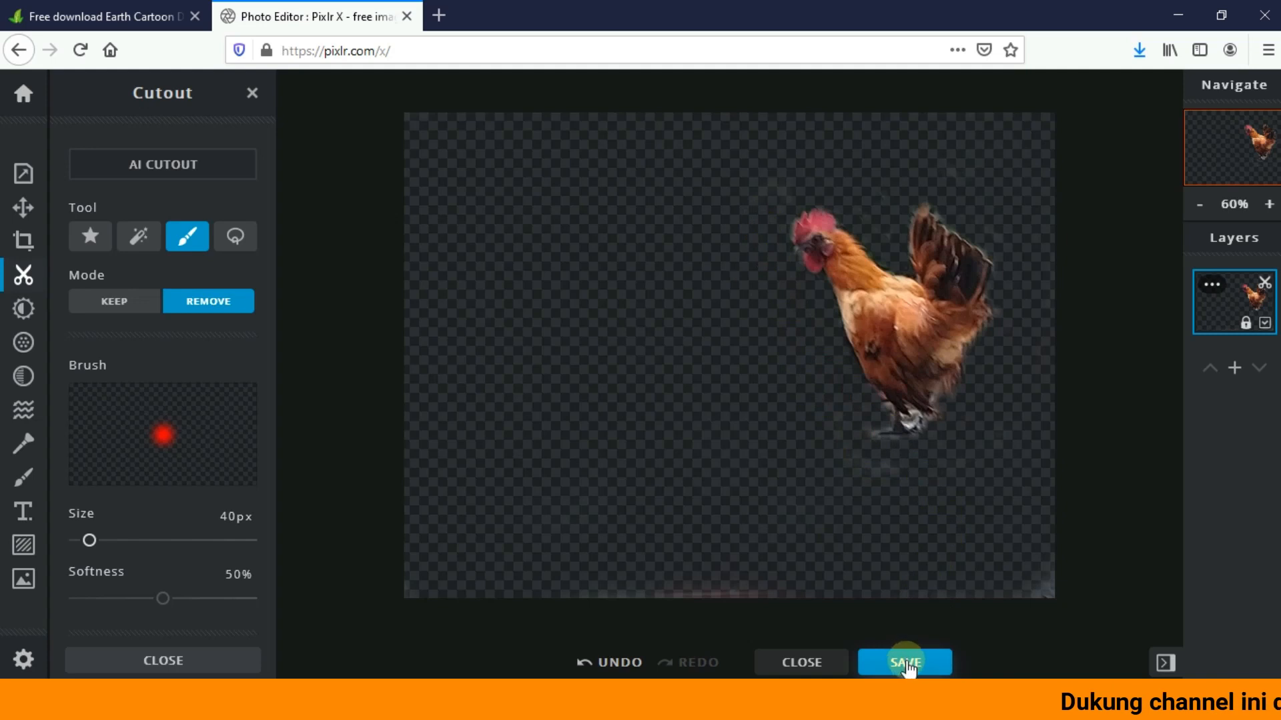
# Erase the leftover background along the image's lower edge and the empty area around the rooster with a 197 px Draw Cutout brush.
pyautogui.click(908, 664)
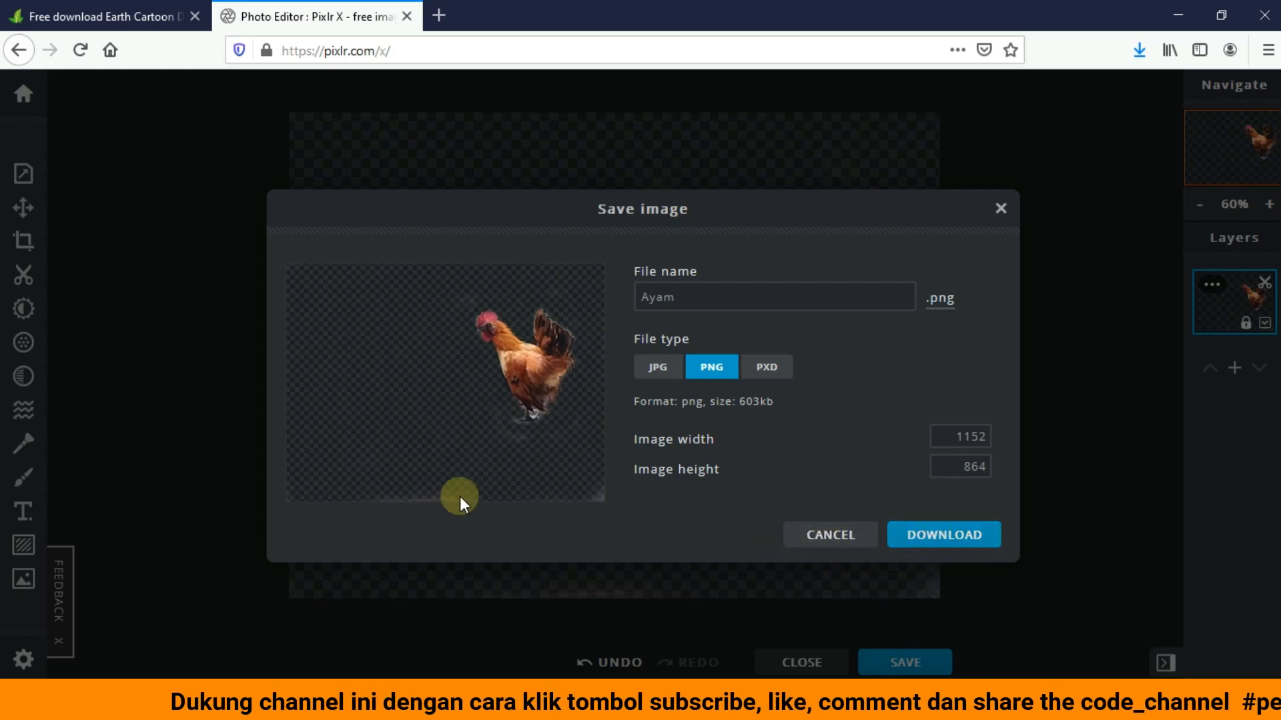
pyautogui.click(822, 543)
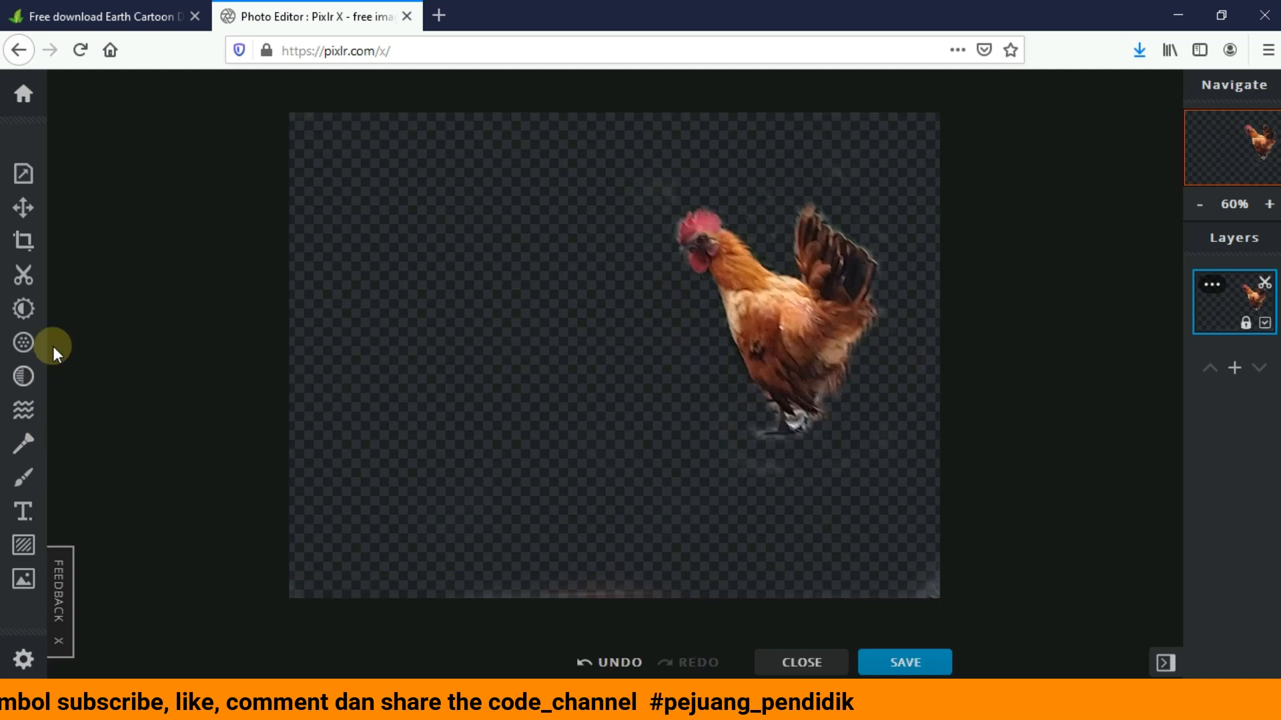
pyautogui.click(23, 275)
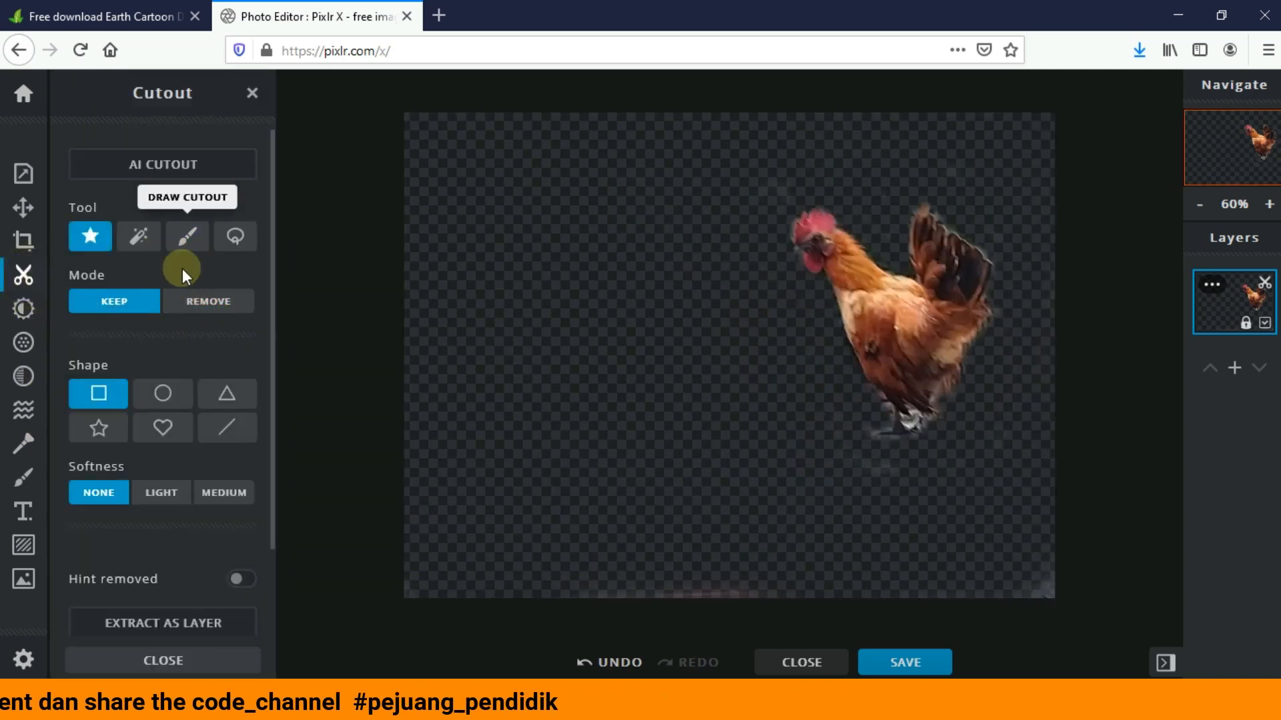
pyautogui.click(186, 237)
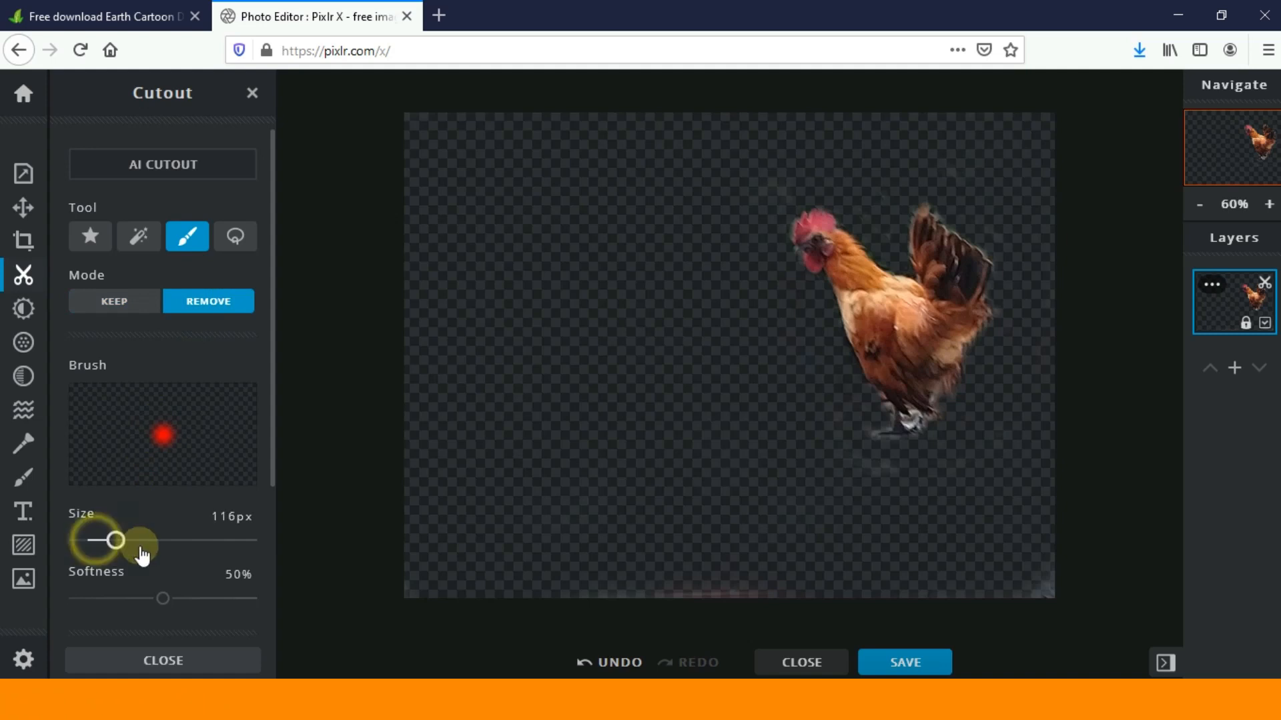
pyautogui.moveTo(444, 592)
pyautogui.mouseDown()
pyautogui.moveTo(1035, 574)
pyautogui.moveTo(913, 530)
pyautogui.mouseUp()
pyautogui.moveTo(997, 437)
pyautogui.mouseDown()
pyautogui.moveTo(652, 594)
pyautogui.moveTo(414, 500)
pyautogui.moveTo(371, 167)
pyautogui.moveTo(941, 106)
pyautogui.moveTo(1063, 171)
pyautogui.moveTo(1047, 541)
pyautogui.moveTo(1006, 586)
pyautogui.moveTo(726, 586)
pyautogui.moveTo(485, 561)
pyautogui.mouseUp()
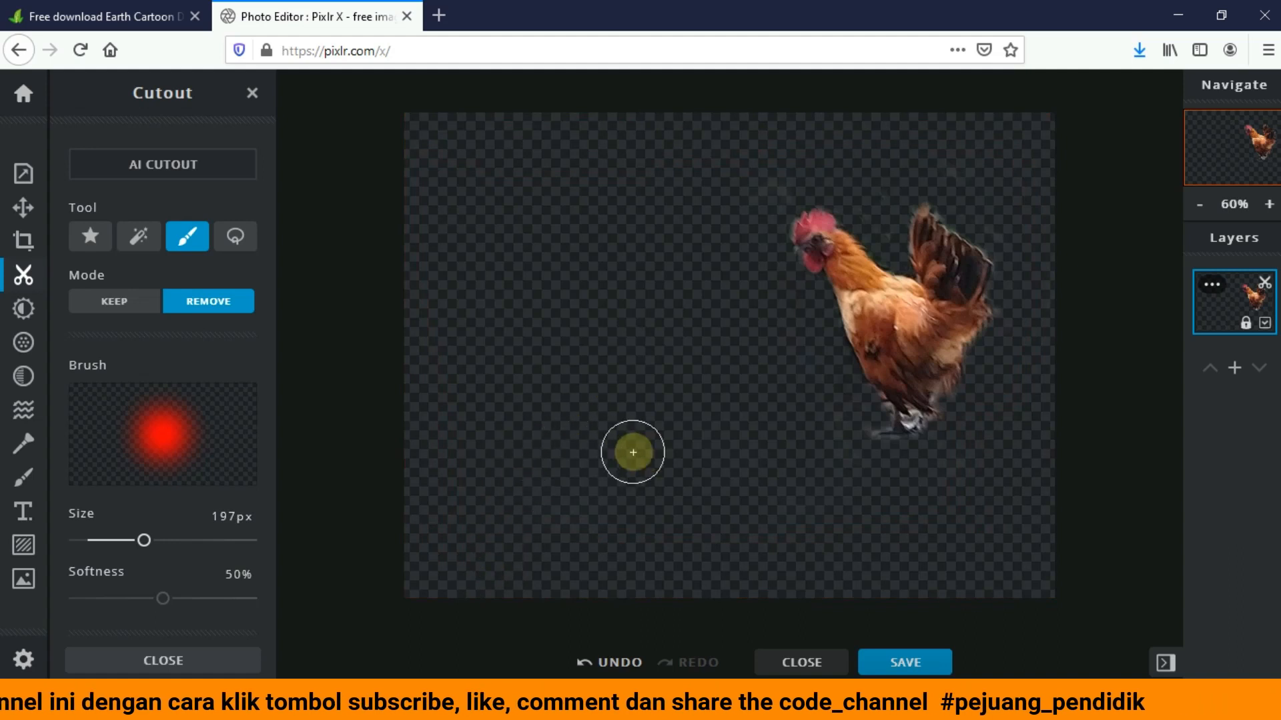
pyautogui.moveTo(618, 406)
pyautogui.mouseDown()
pyautogui.moveTo(880, 571)
pyautogui.moveTo(1084, 549)
pyautogui.moveTo(1038, 543)
pyautogui.mouseUp()
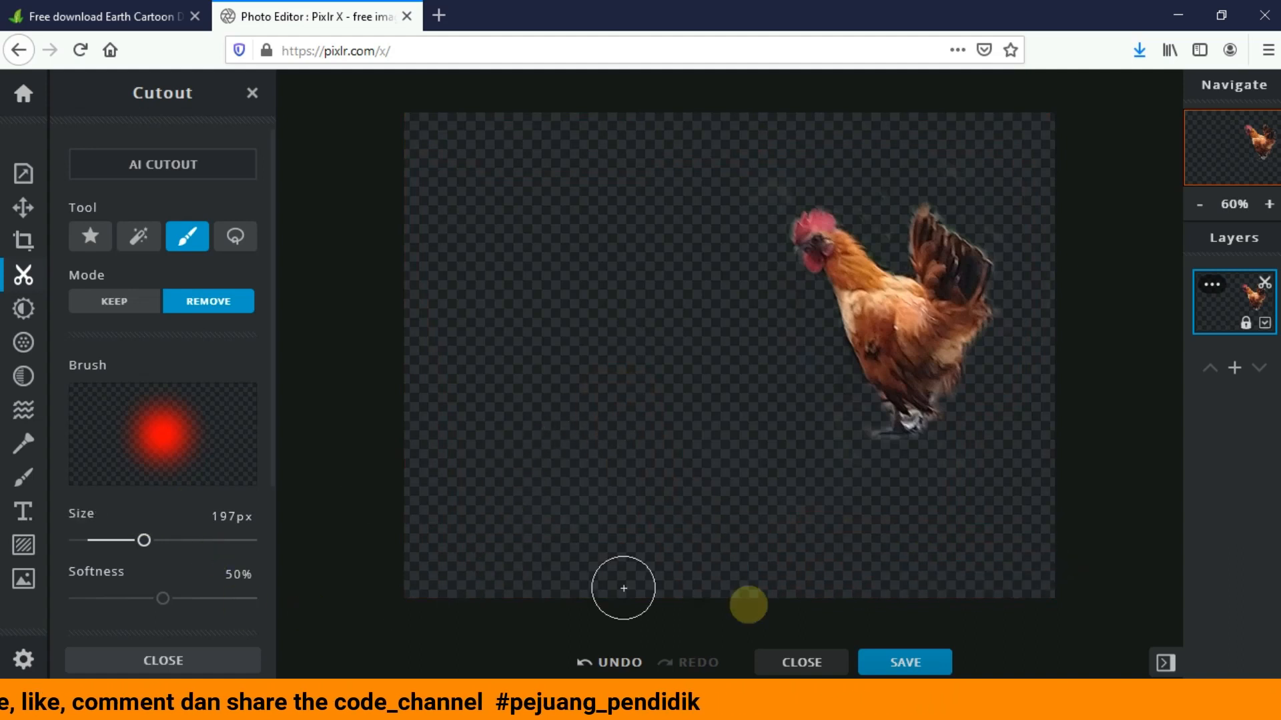
# Download the rooster cutout as a PNG named Ayam at 1152 x 864 and save the file to disk.
pyautogui.click(920, 662)
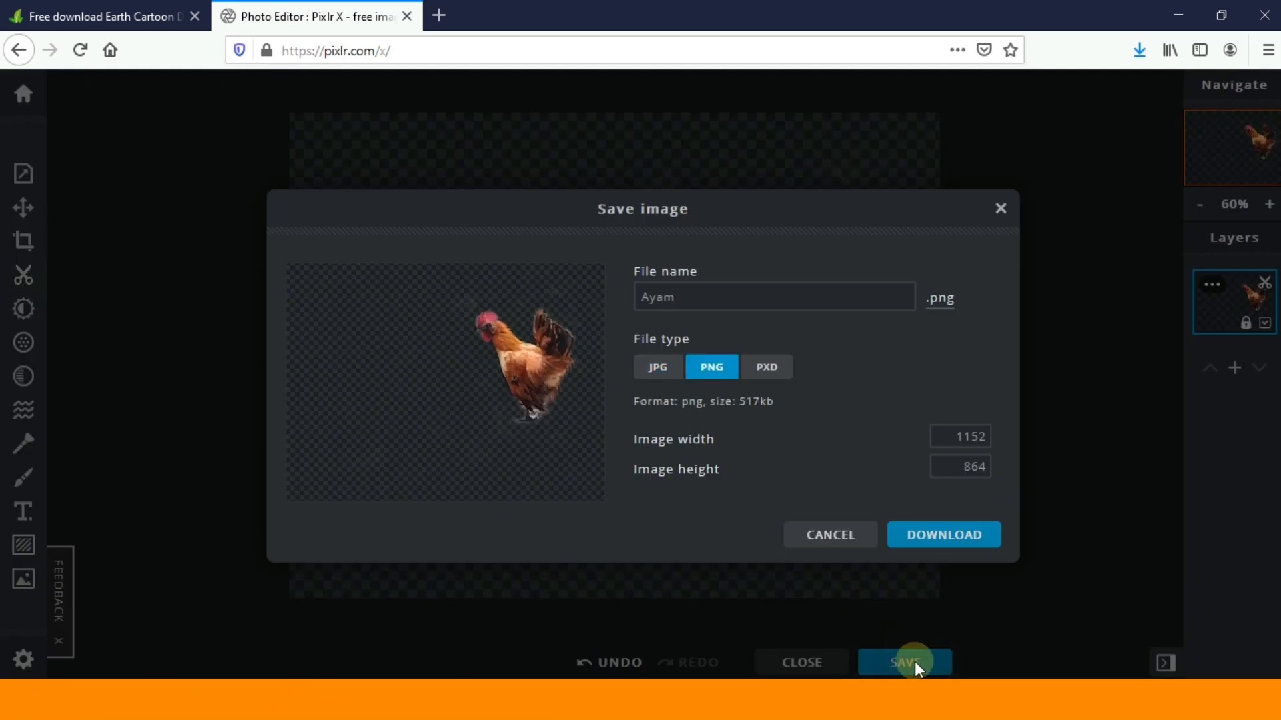
pyautogui.click(925, 537)
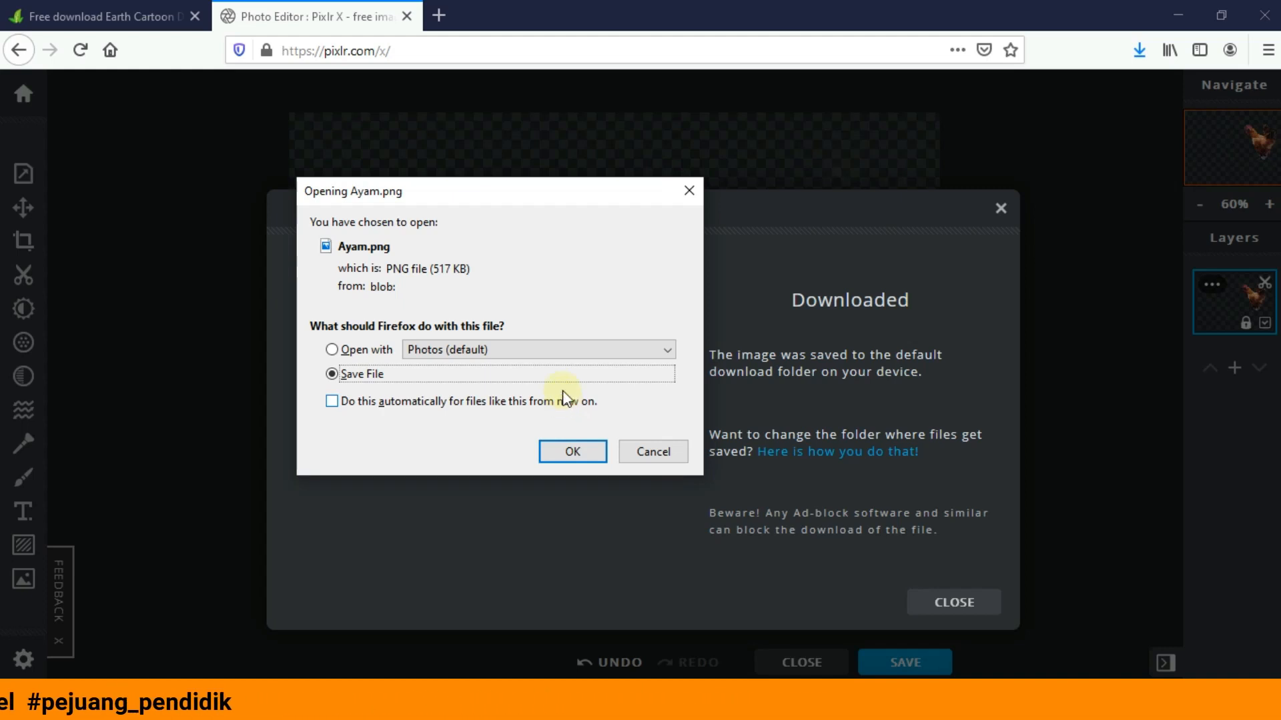
pyautogui.click(591, 452)
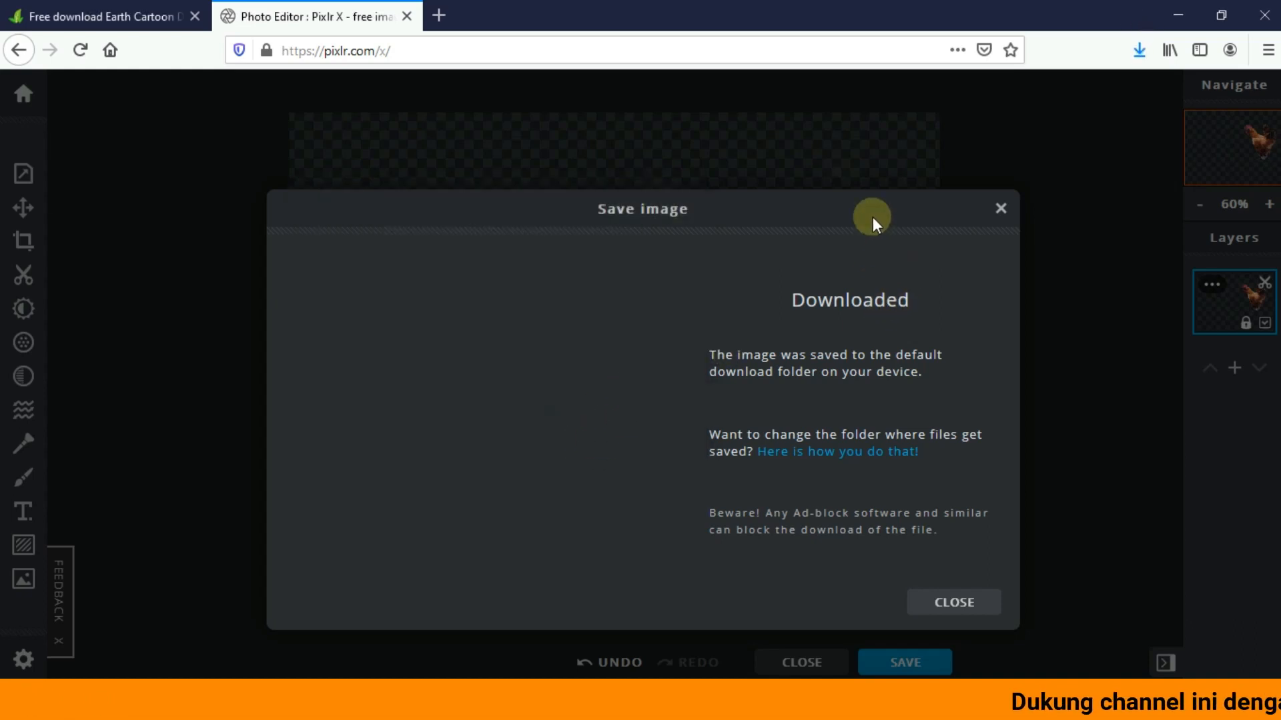
# Show the downloaded Ayam.png in its Downloads folder and open it in Photos to check the cutout.
pyautogui.click(1138, 50)
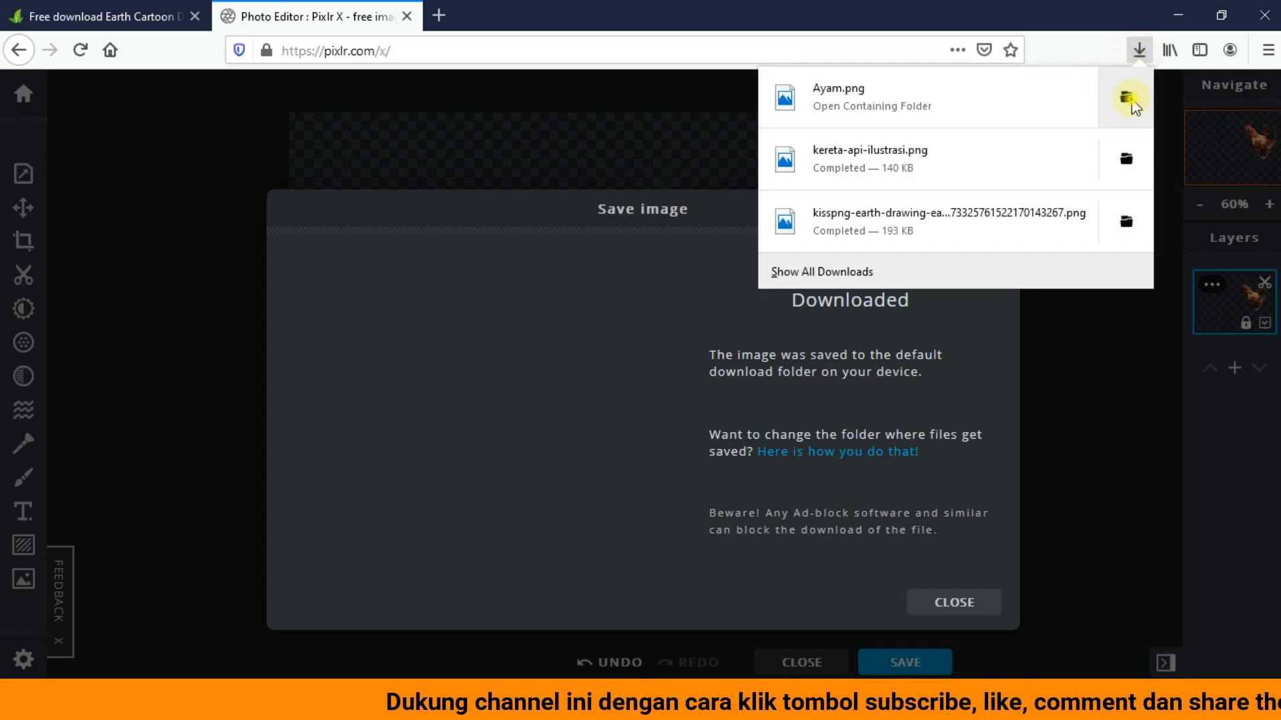
pyautogui.click(1131, 99)
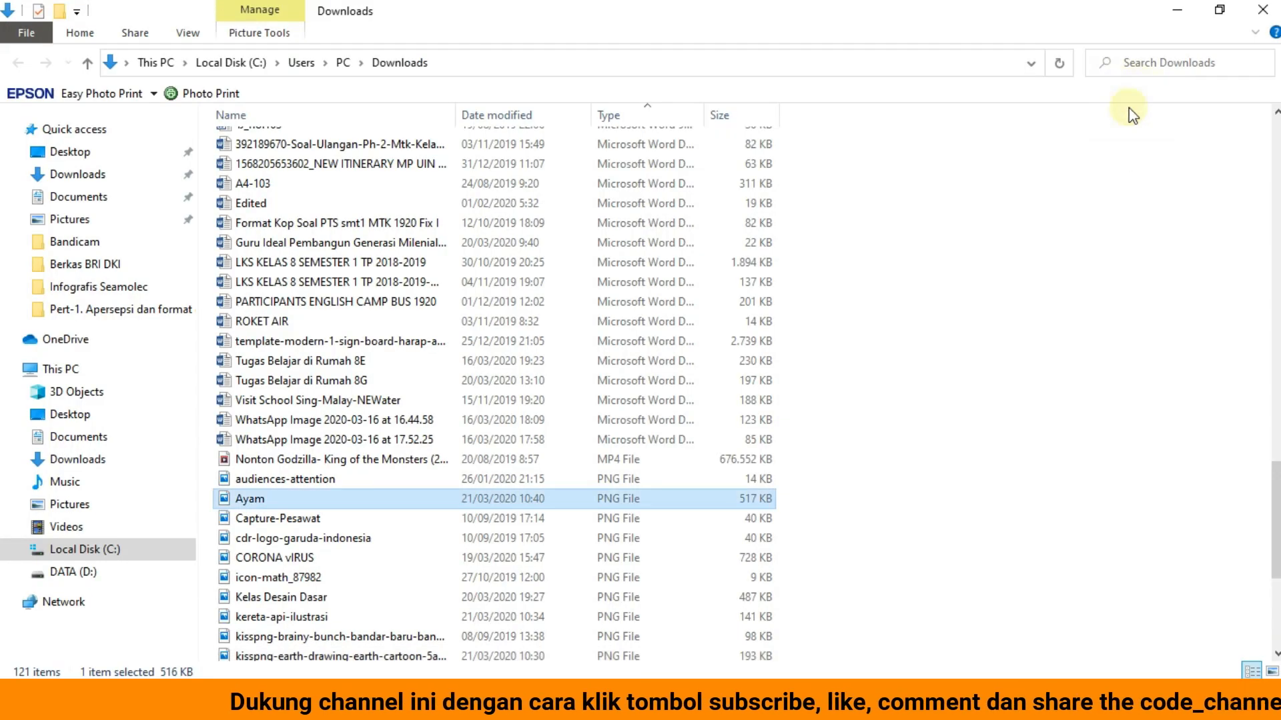
pyautogui.doubleClick(311, 499)
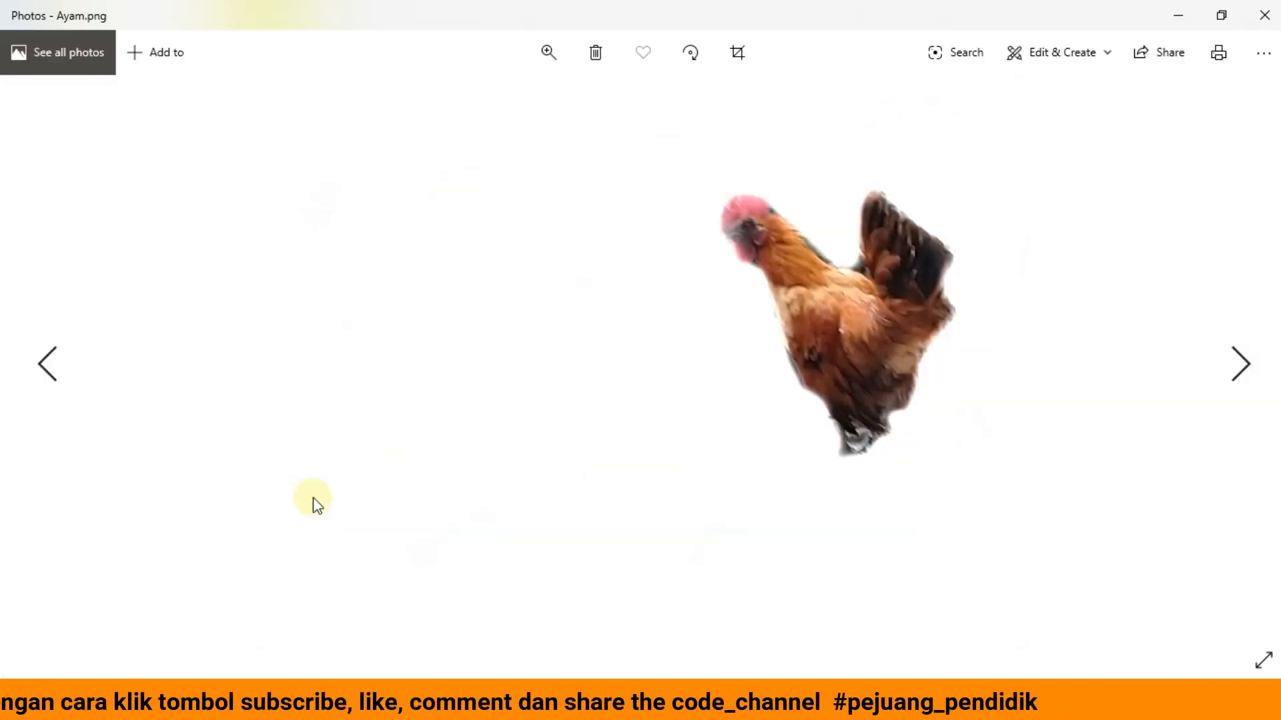